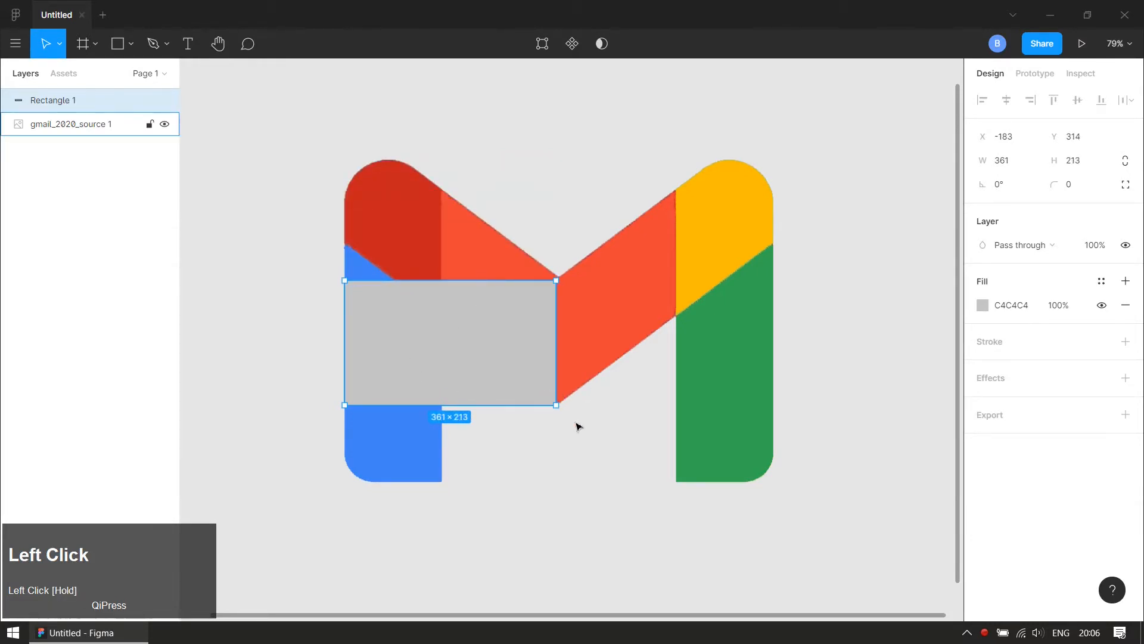
- Slant the gray rectangle along the M's left diagonal by moving its left edge up and outward to X -222.5
{"action": "left_click", "coordinate": [549, 447]}
{"action": "left_click", "coordinate": [468, 357]}
{"action": "double_click", "coordinate": [470, 358]}
{"action": "left_click_drag", "start_coordinate": [377, 244], "coordinate": [321, 224]}
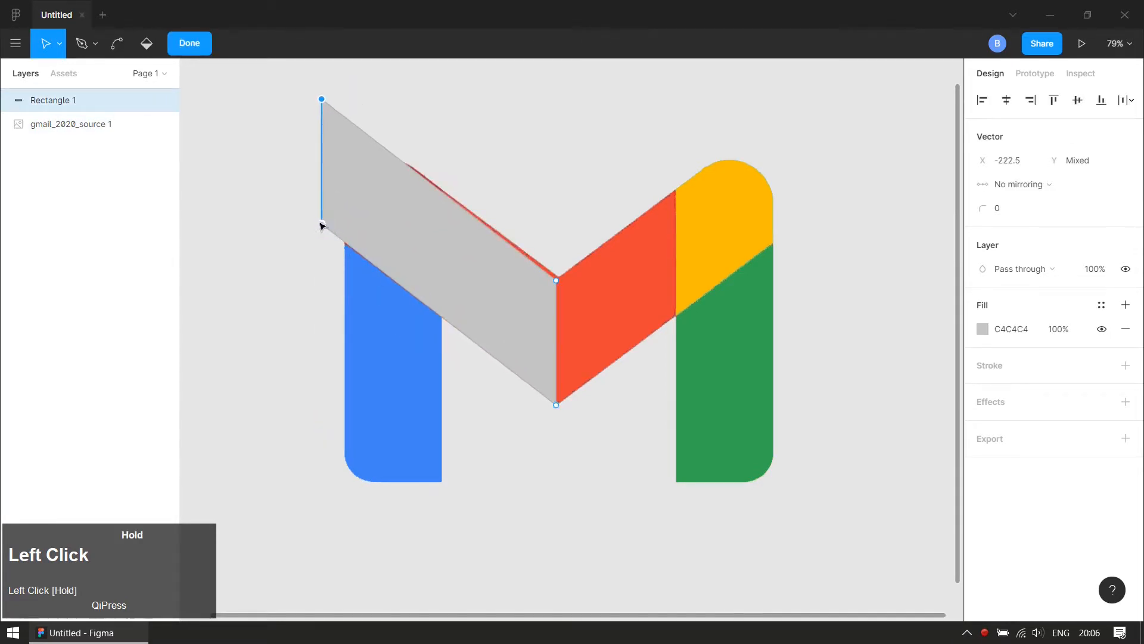
{"action": "left_click", "coordinate": [198, 56]}
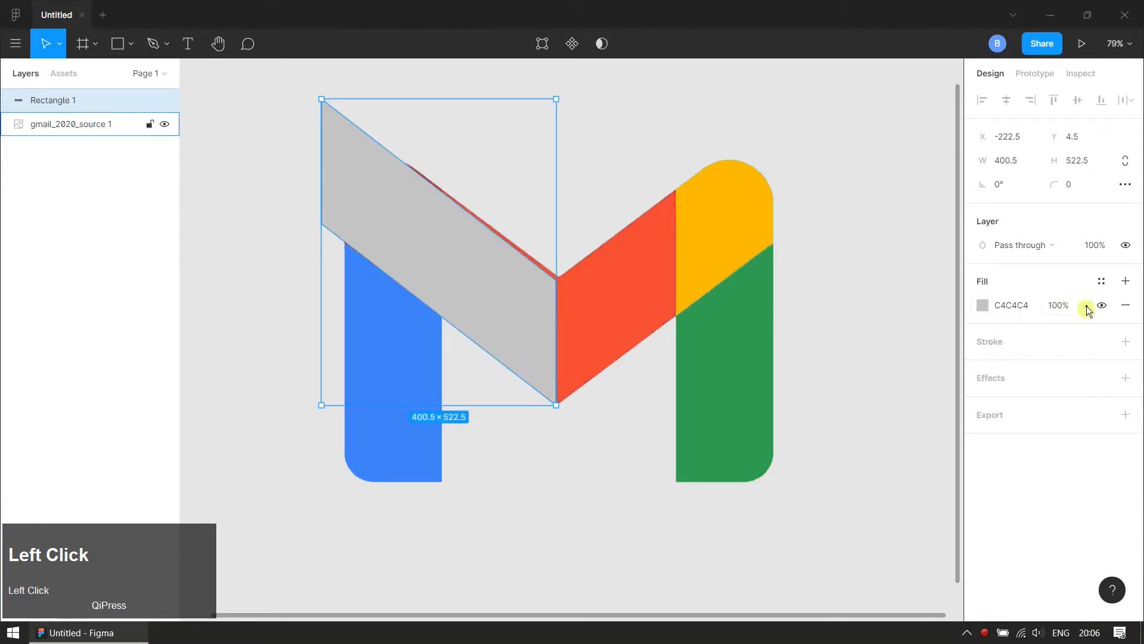
- Fill the slanted shape with the purple BB6BD9 from Personal Colors at 42% opacity
{"action": "type", "text": "50"}
{"action": "key", "text": "Return"}
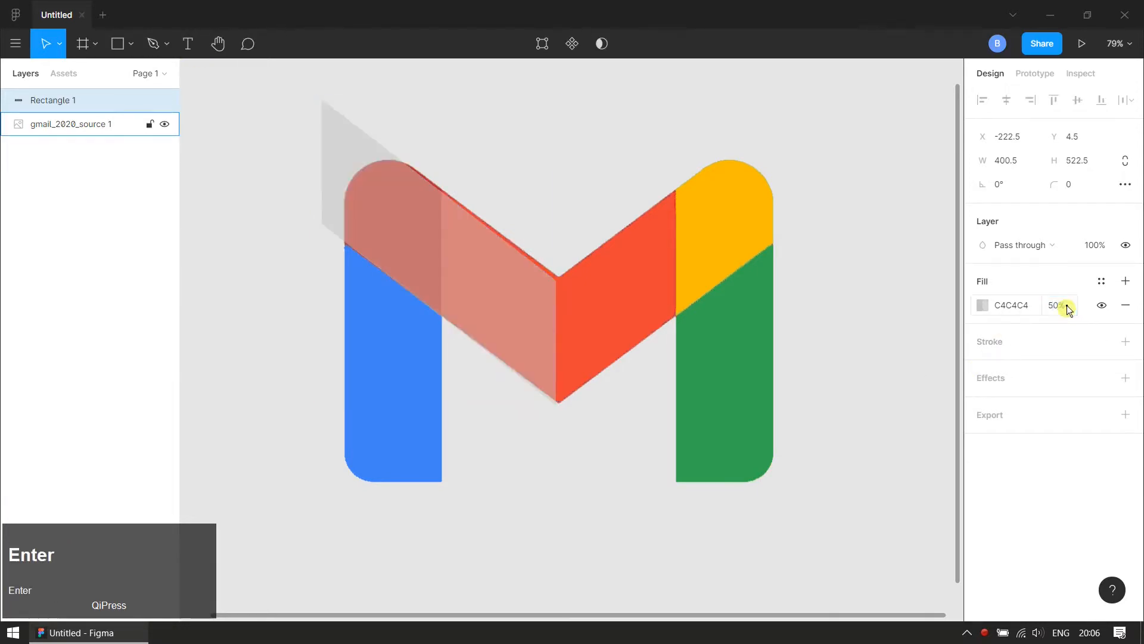
{"action": "left_click", "coordinate": [983, 307]}
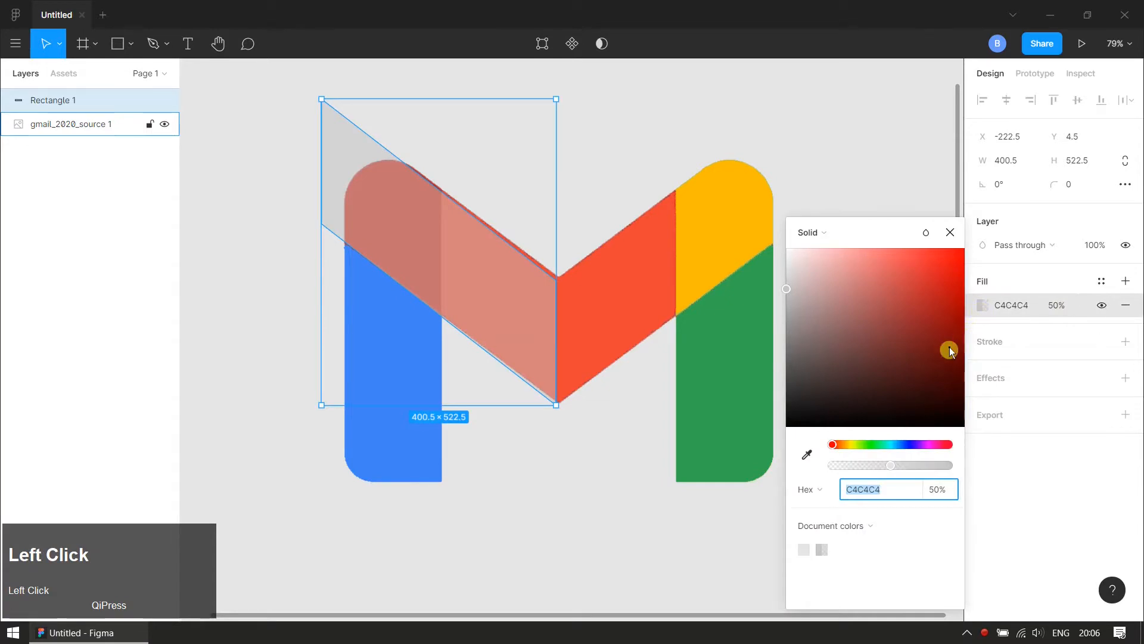
{"action": "left_click", "coordinate": [892, 445]}
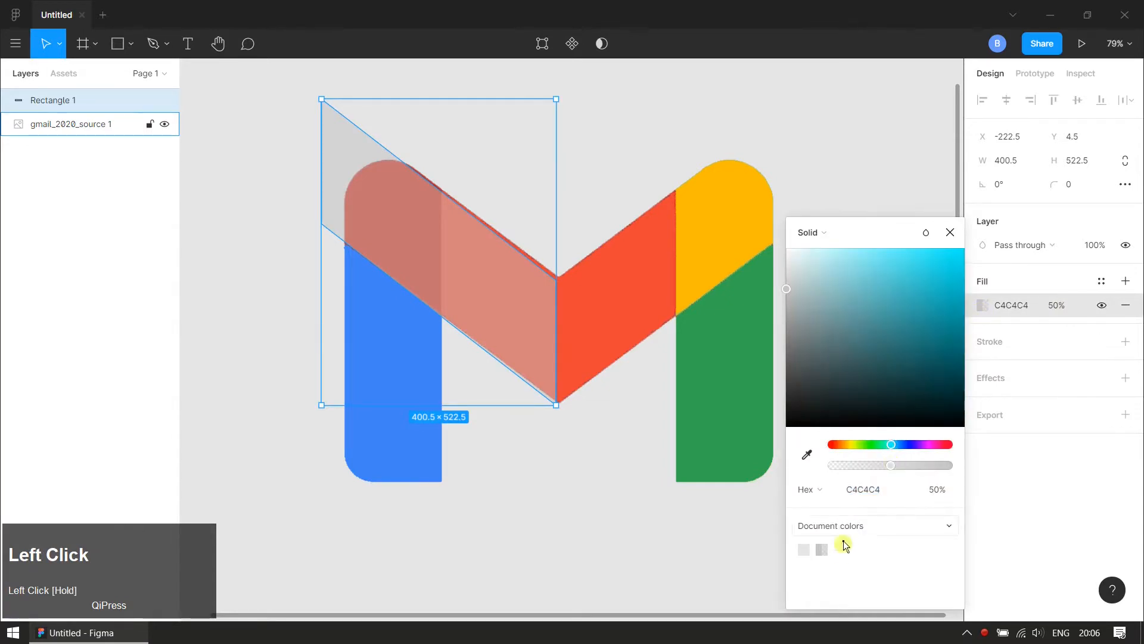
{"action": "left_click", "coordinate": [864, 530]}
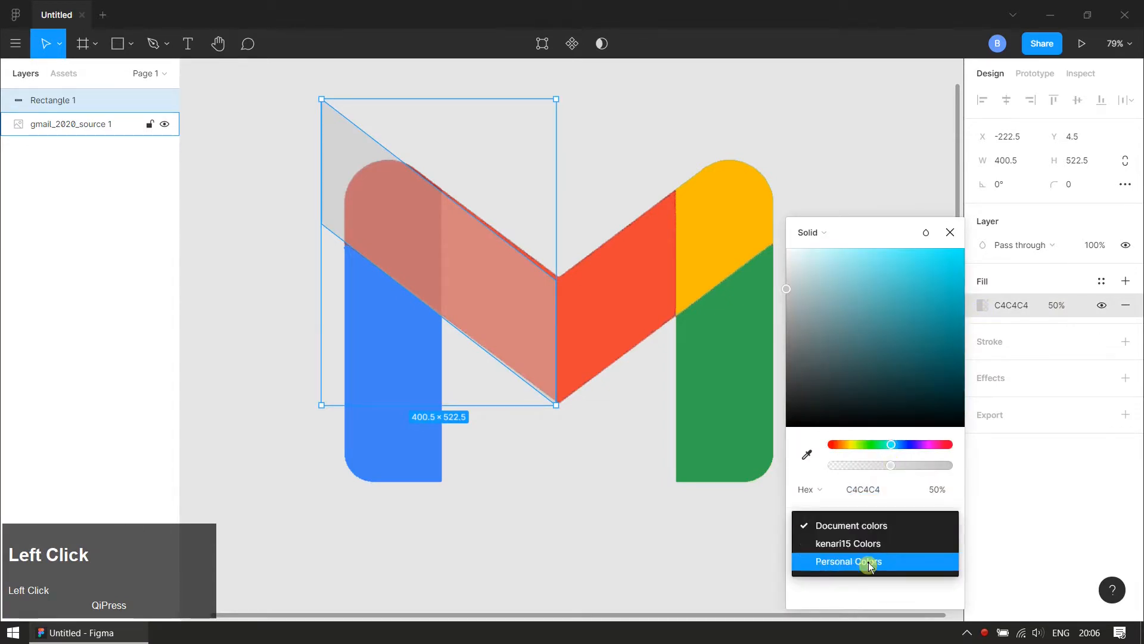
{"action": "left_click", "coordinate": [867, 559]}
{"action": "left_click", "coordinate": [884, 532]}
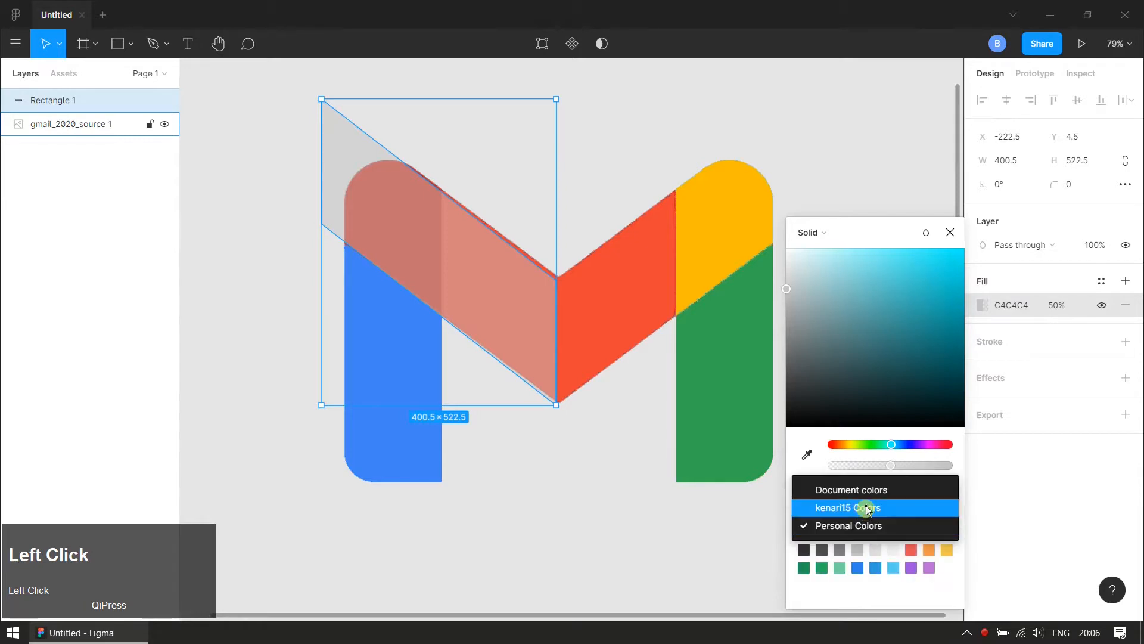
{"action": "left_click", "coordinate": [920, 589]}
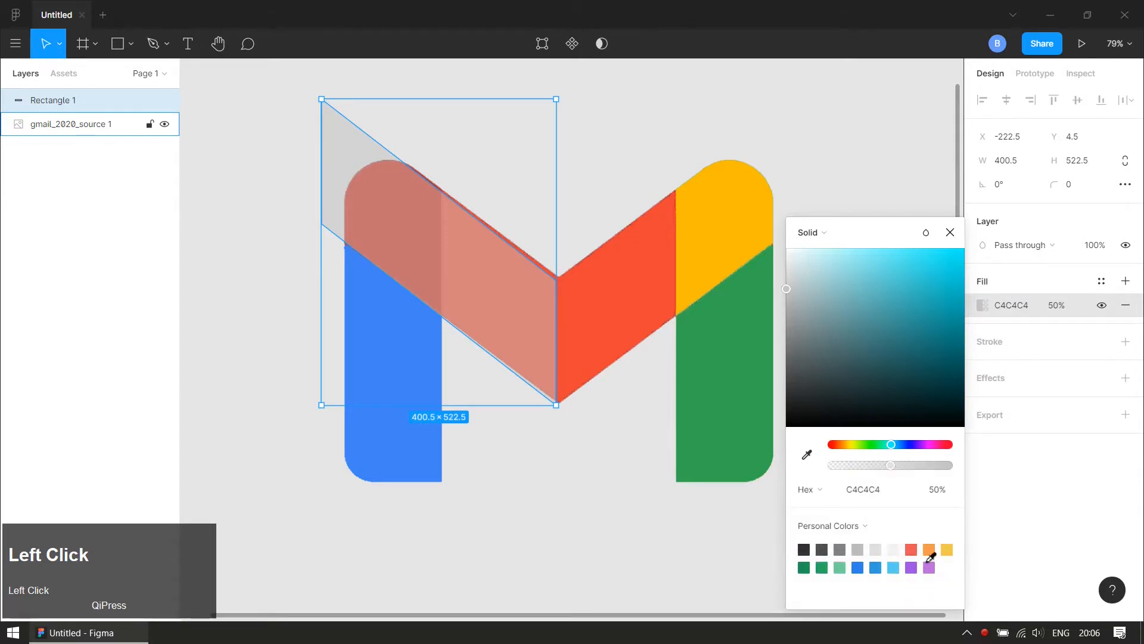
{"action": "left_click", "coordinate": [929, 566]}
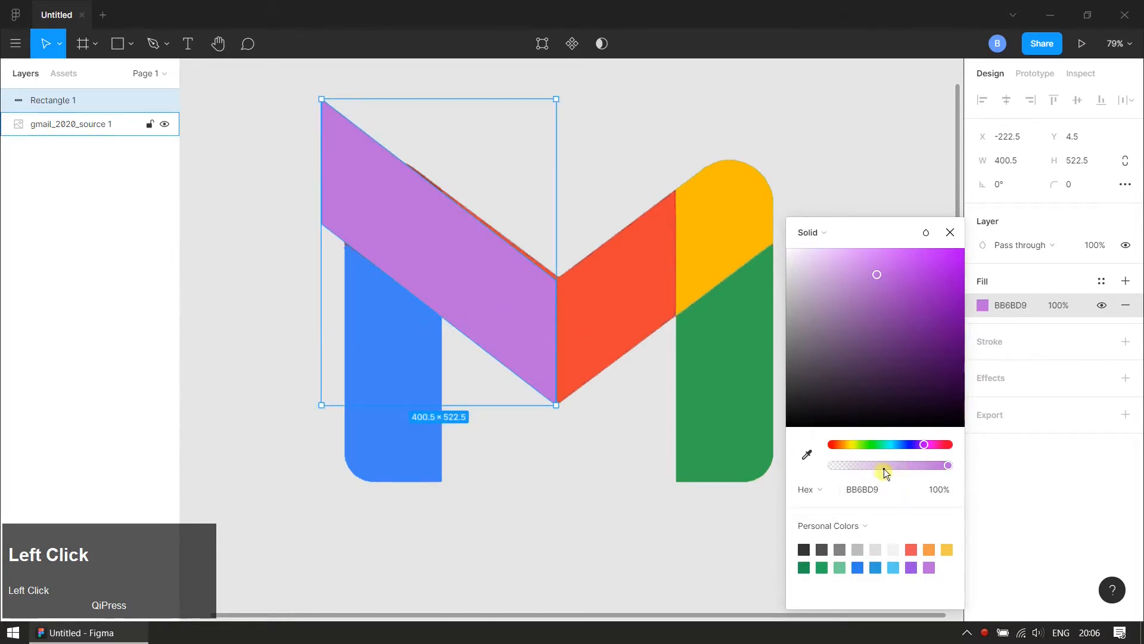
{"action": "left_click_drag", "start_coordinate": [884, 469], "coordinate": [879, 468]}
- Move the slanted shape's right edge to X 185.5 so it lines up with the M's central fold
{"action": "double_click", "coordinate": [472, 292]}
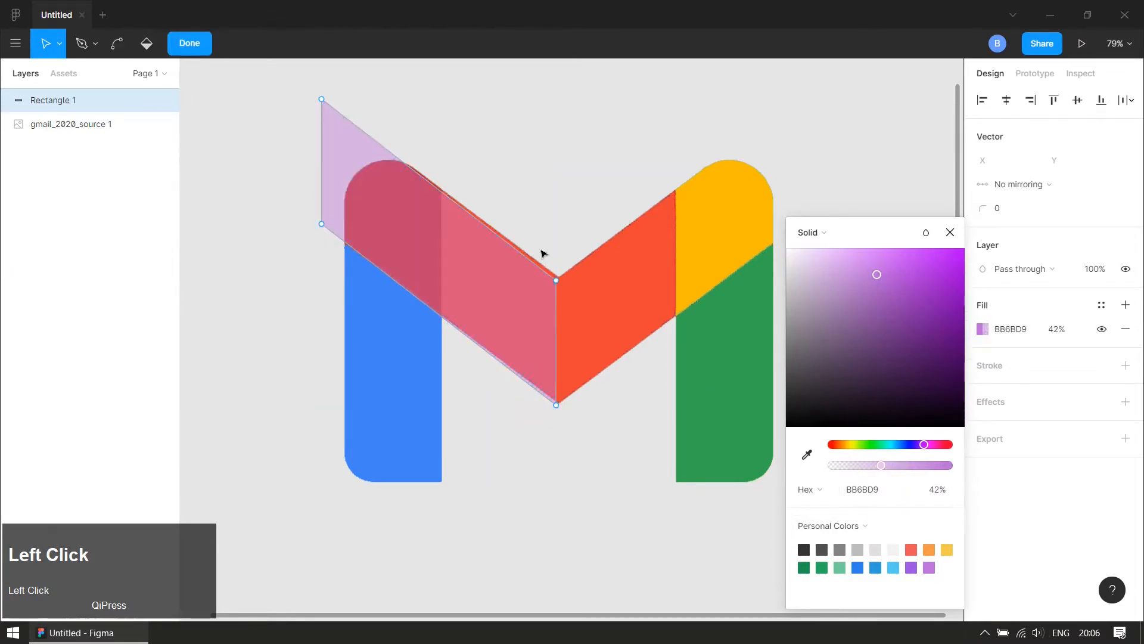
{"action": "scroll", "coordinate": [542, 253], "scroll_direction": "up", "scroll_amount": 1}
{"action": "left_click", "coordinate": [950, 232]}
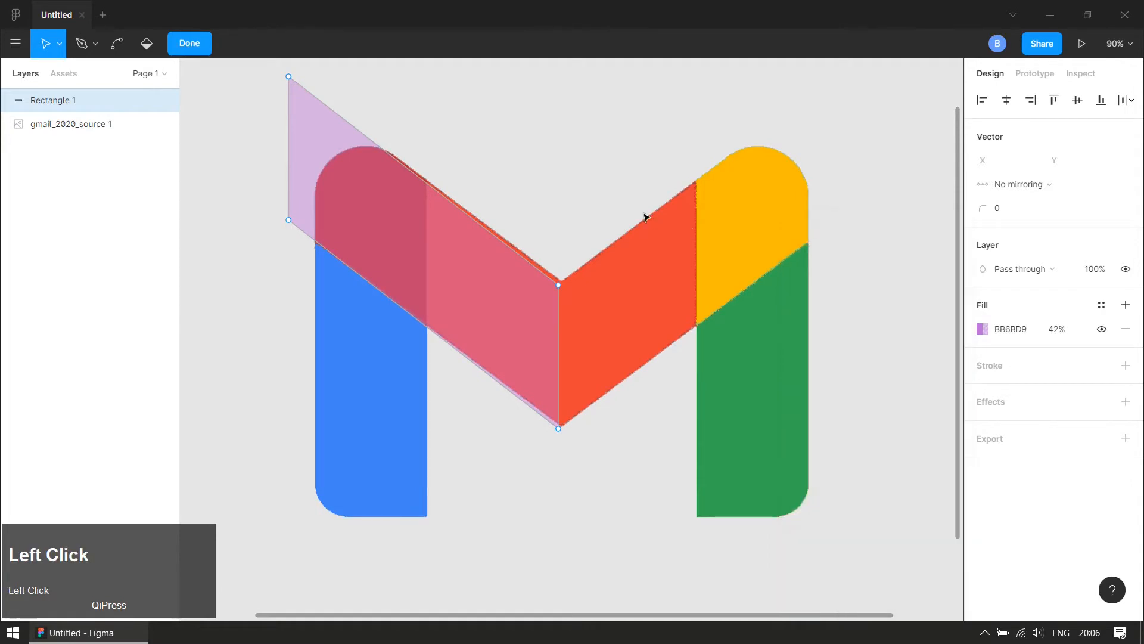
{"action": "left_click_drag", "start_coordinate": [546, 213], "coordinate": [575, 476]}
{"action": "left_click_drag", "start_coordinate": [562, 435], "coordinate": [561, 428]}
{"action": "scroll", "coordinate": [276, 214], "scroll_direction": "up", "scroll_amount": 5}
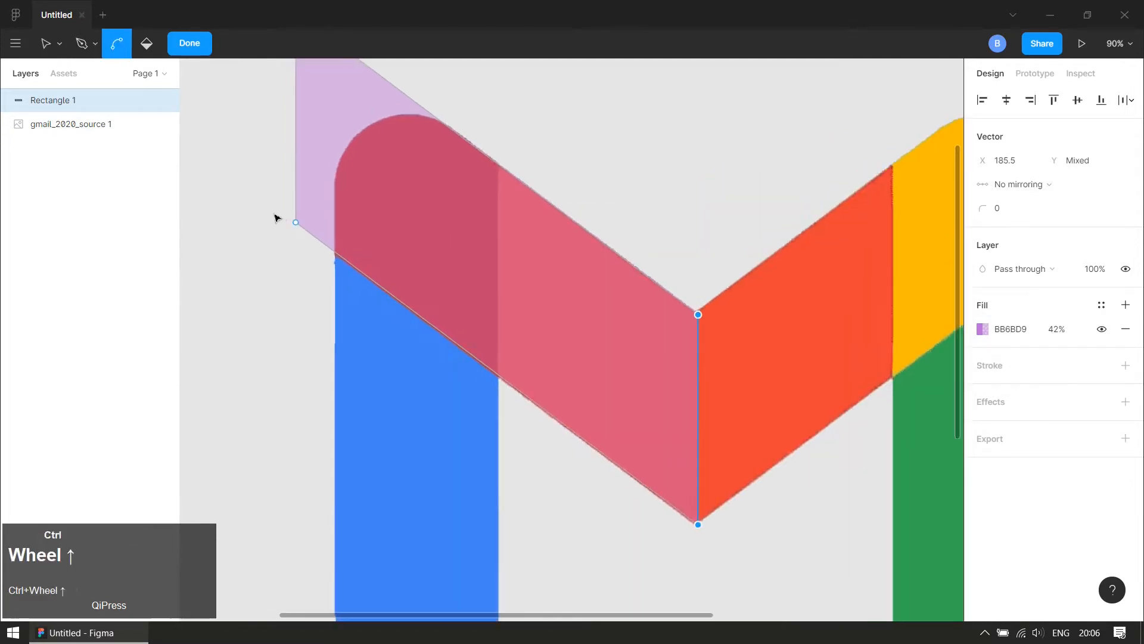
- Add a vector point on the shape's lower edge at X -185, where it crosses the M's outer left side
{"action": "left_click", "coordinate": [335, 260]}
{"action": "double_click", "coordinate": [347, 245]}
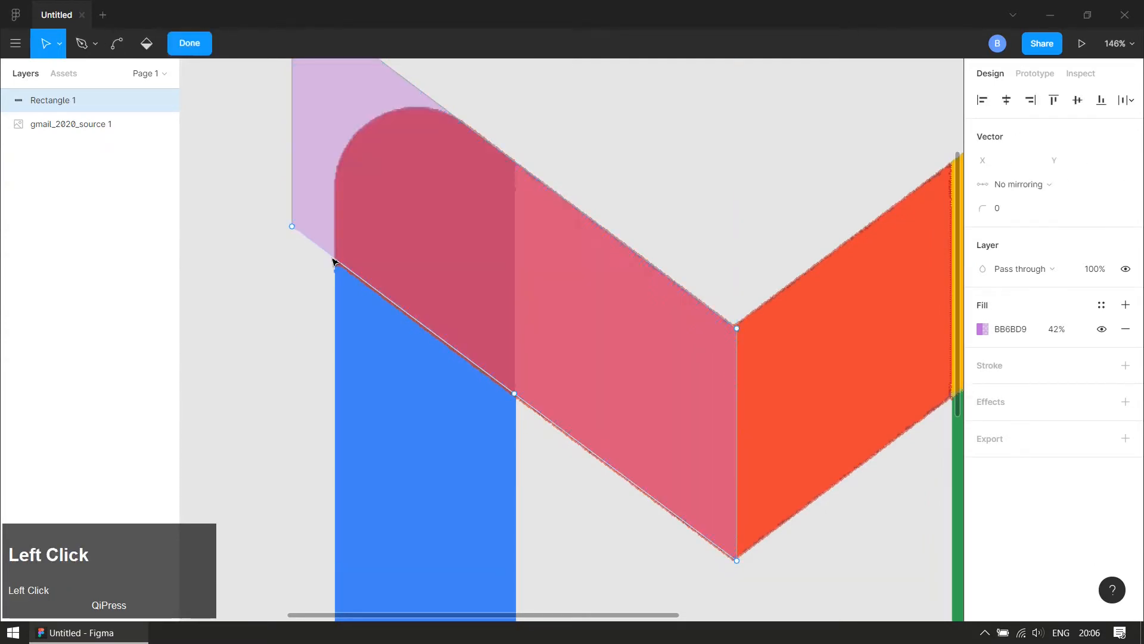
{"action": "left_click", "coordinate": [83, 47]}
{"action": "left_click", "coordinate": [334, 258]}
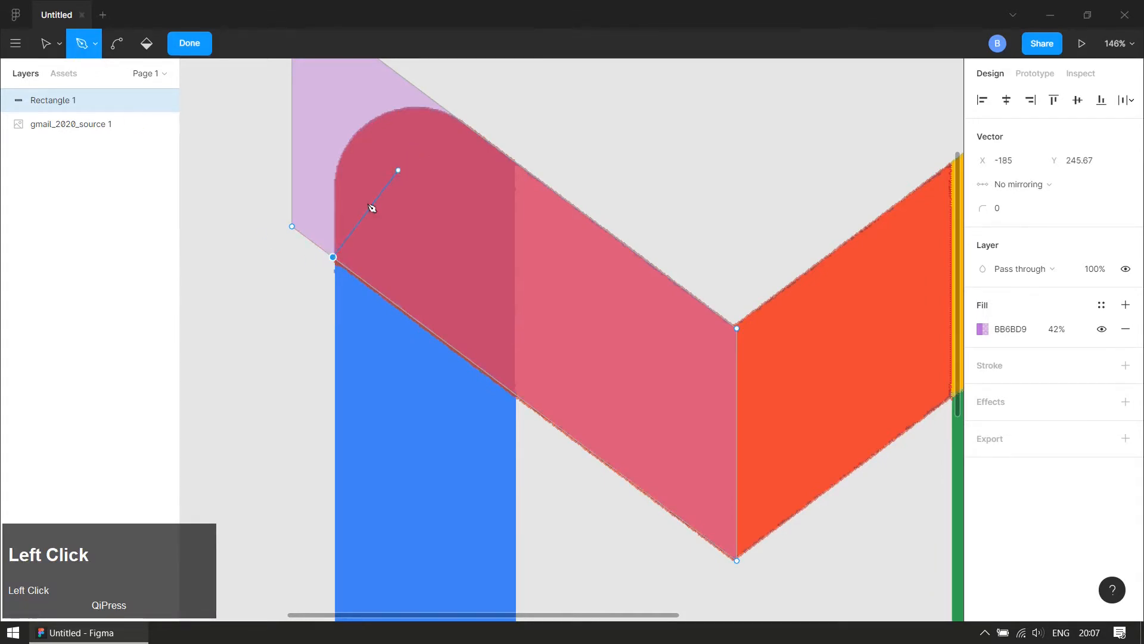
{"action": "key", "text": "Return"}
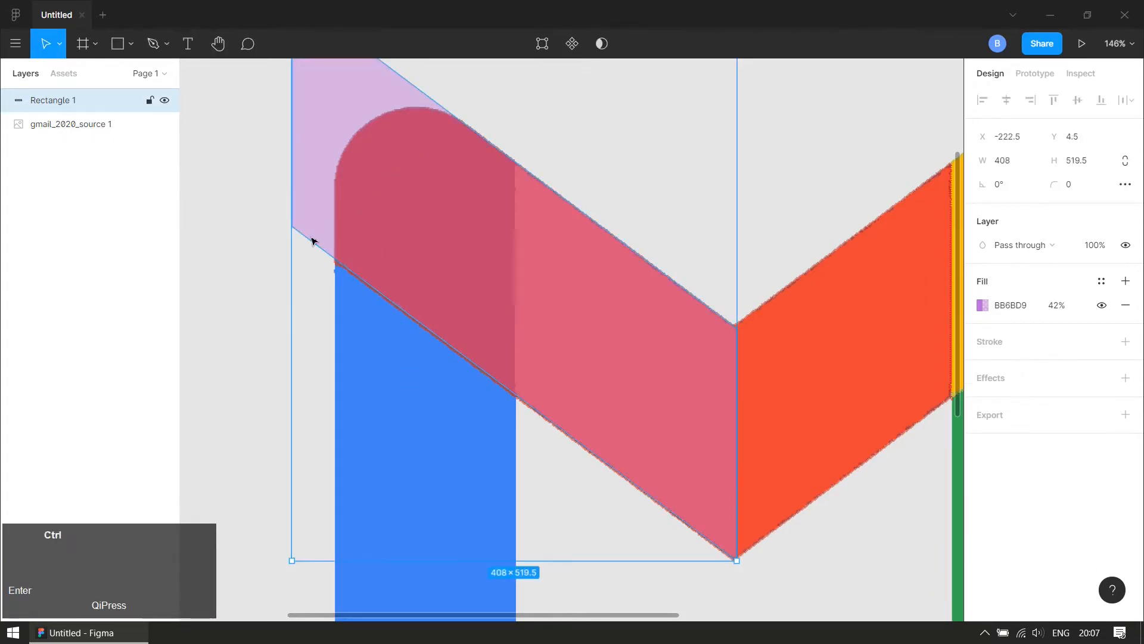
- Add a vector point on the shape's upper edge where the M's rounded red corner begins
{"action": "scroll", "coordinate": [327, 240], "scroll_direction": "down", "scroll_amount": 3}
{"action": "double_click", "coordinate": [344, 148]}
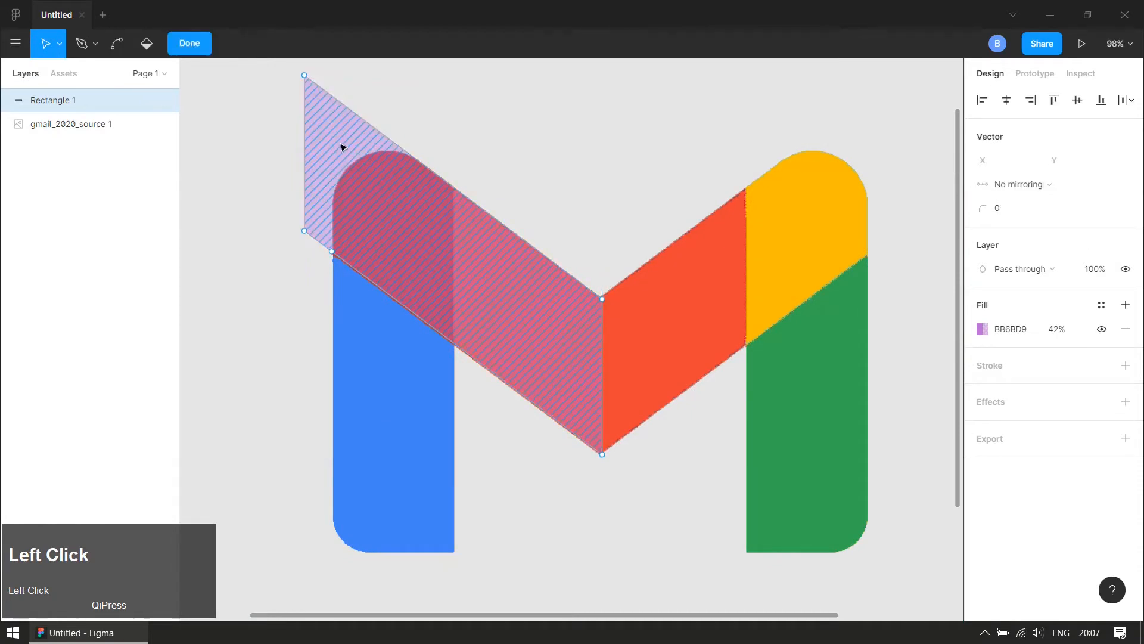
{"action": "key", "text": "p"}
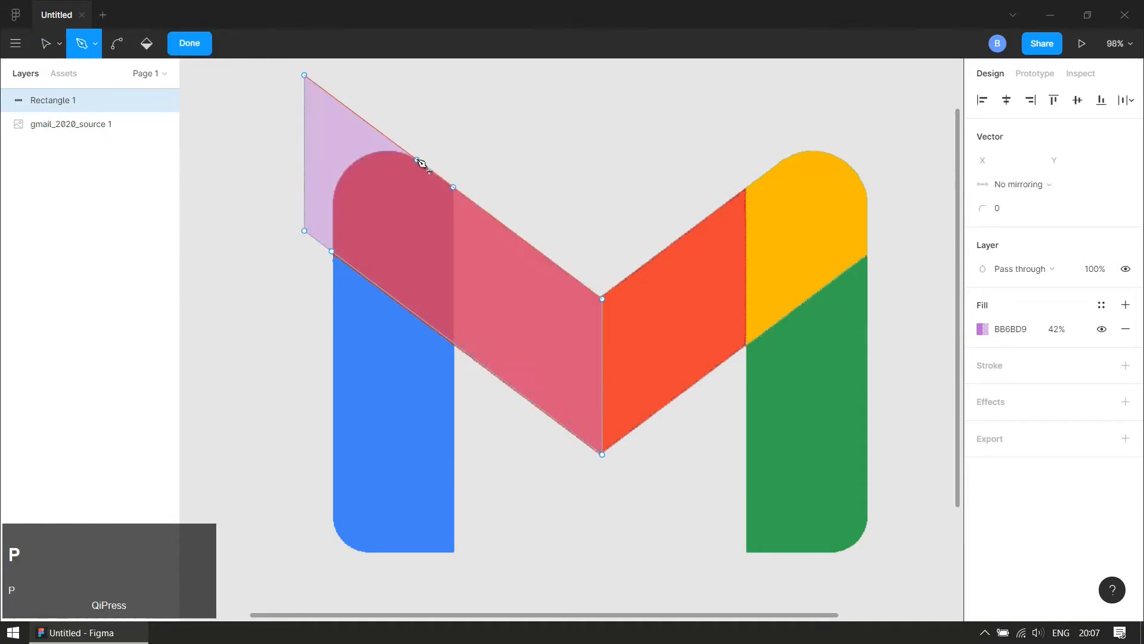
{"action": "left_click", "coordinate": [417, 160]}
{"action": "key", "text": "Escape"}
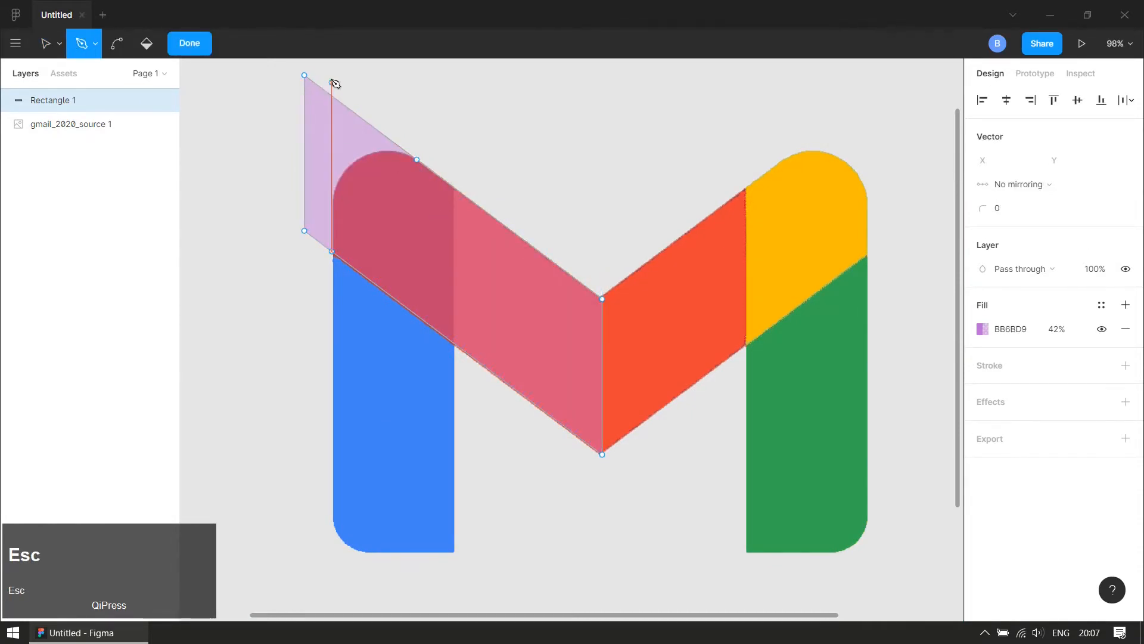
{"action": "key", "text": "Escape"}
- Move the shape's upper left corner point inward to X -166.5, Y 120.19, and finish vector editing
{"action": "double_click", "coordinate": [325, 119]}
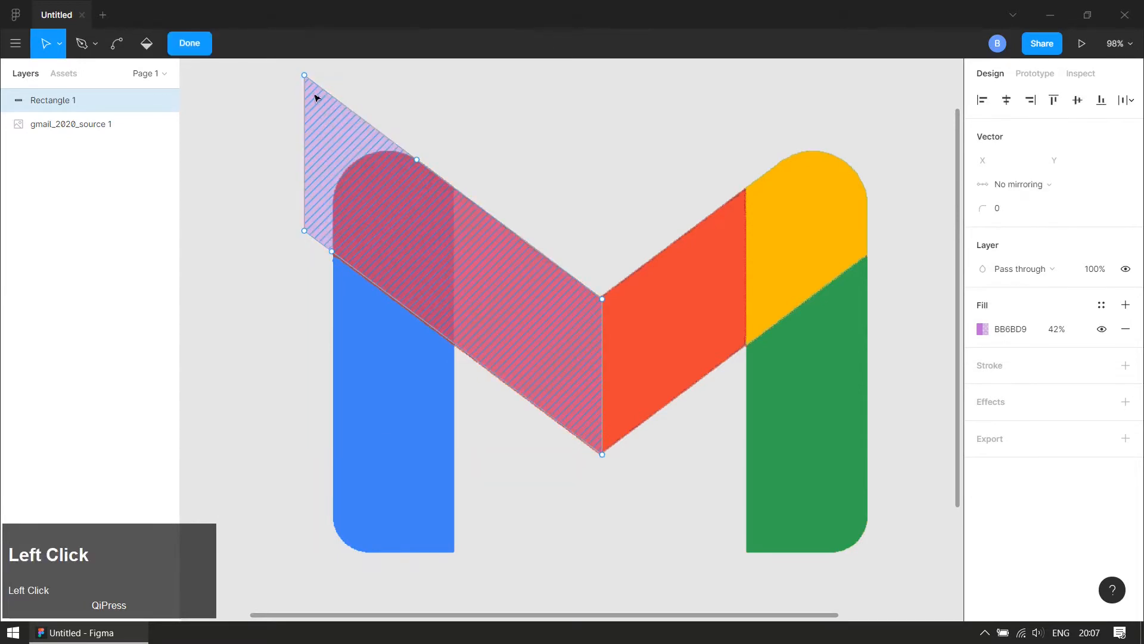
{"action": "left_click_drag", "start_coordinate": [304, 79], "coordinate": [346, 159]}
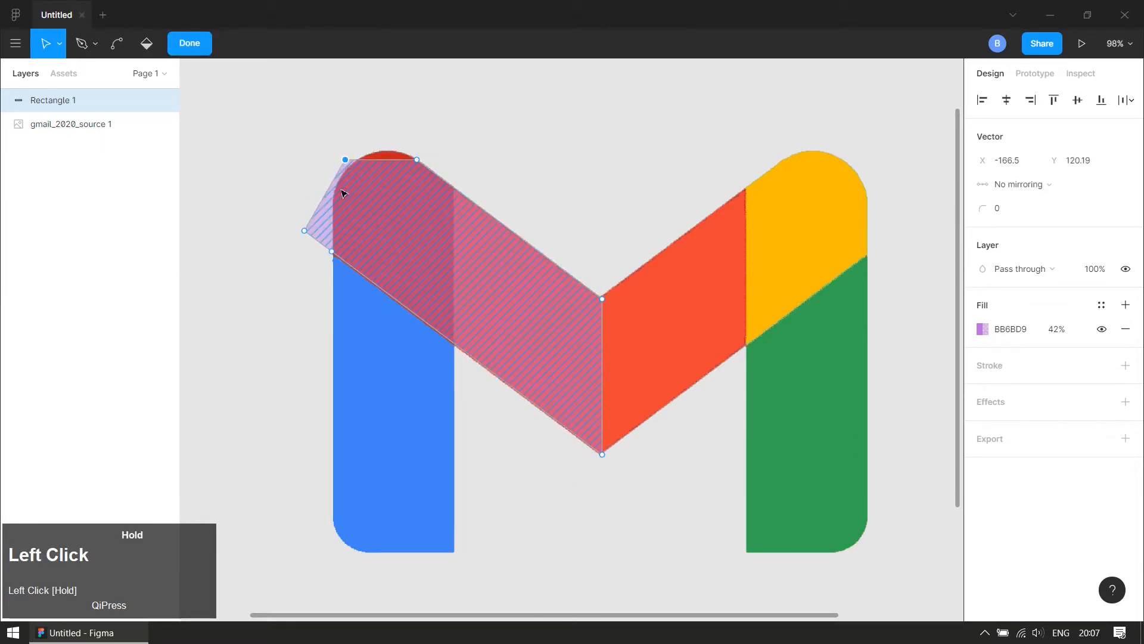
{"action": "scroll", "coordinate": [332, 221], "scroll_direction": "up", "scroll_amount": 2}
{"action": "key", "text": "r"}
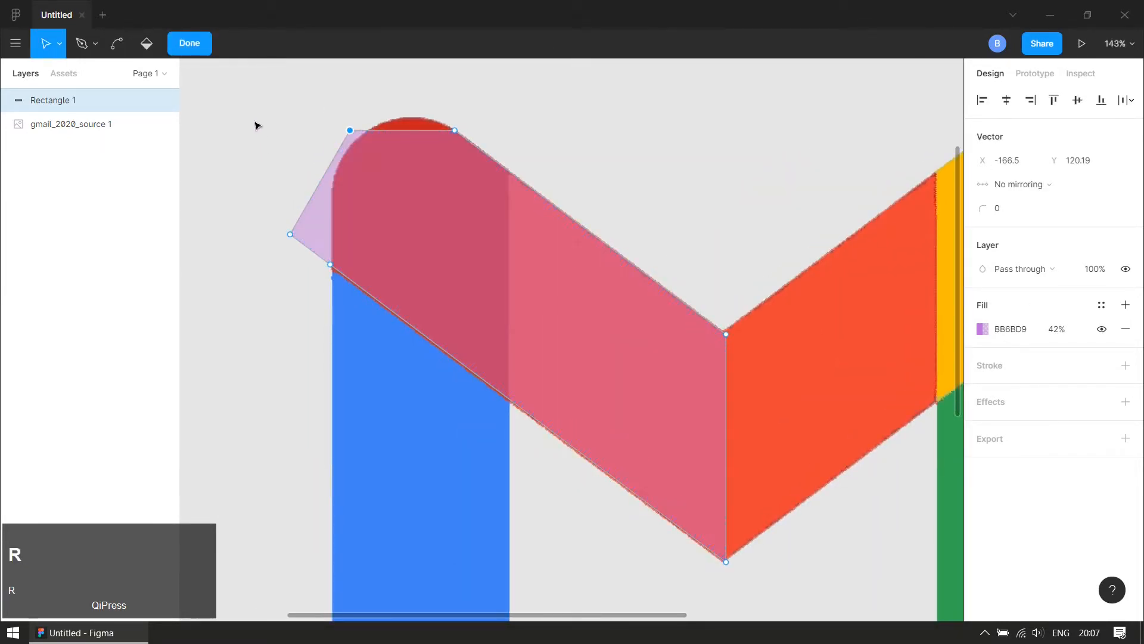
{"action": "key", "text": "Return"}
- Subtract a rectangle covering the overhang beyond the M's left side from the purple shape and flatten the result
{"action": "key", "text": "r"}
{"action": "left_click_drag", "start_coordinate": [264, 87], "coordinate": [331, 356]}
{"action": "left_click", "coordinate": [404, 220], "text": "shift"}
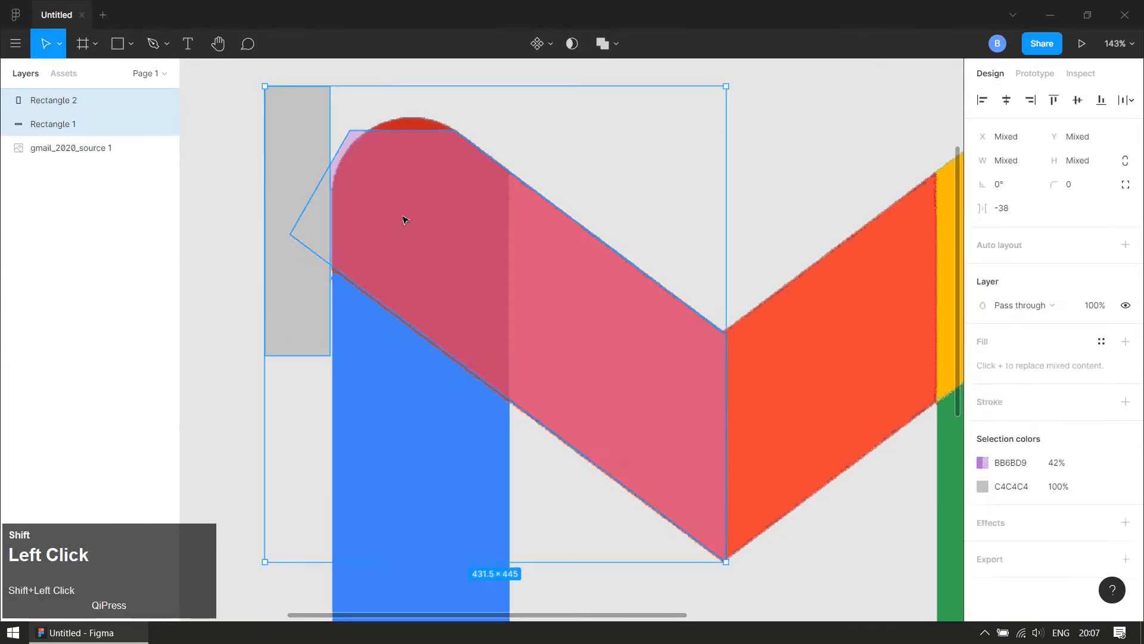
{"action": "left_click", "coordinate": [603, 45]}
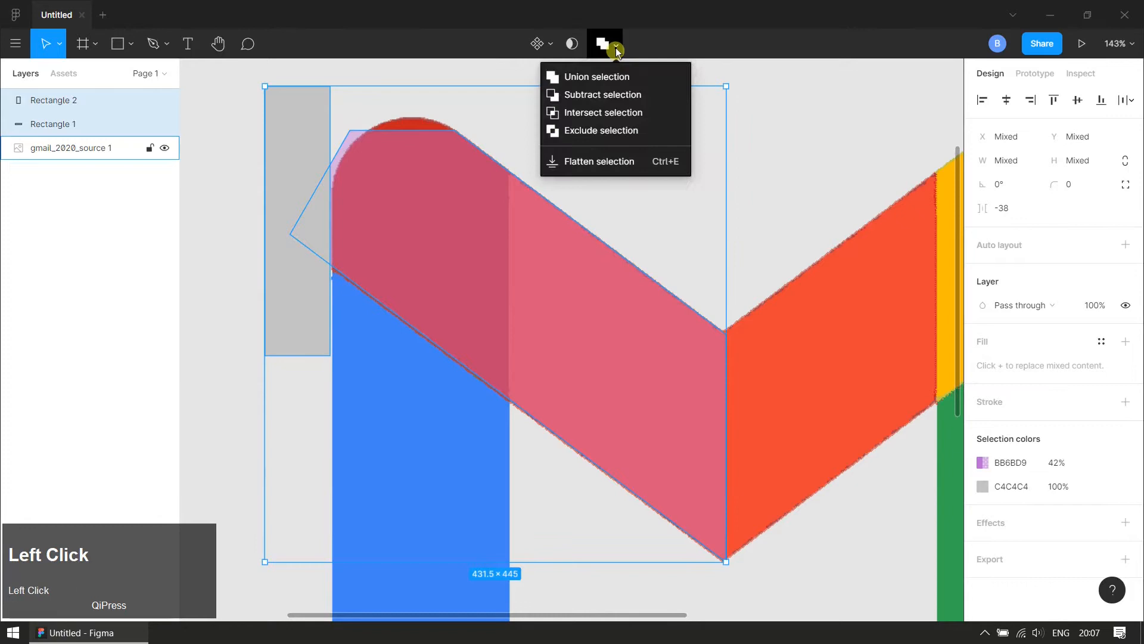
{"action": "left_click", "coordinate": [621, 96]}
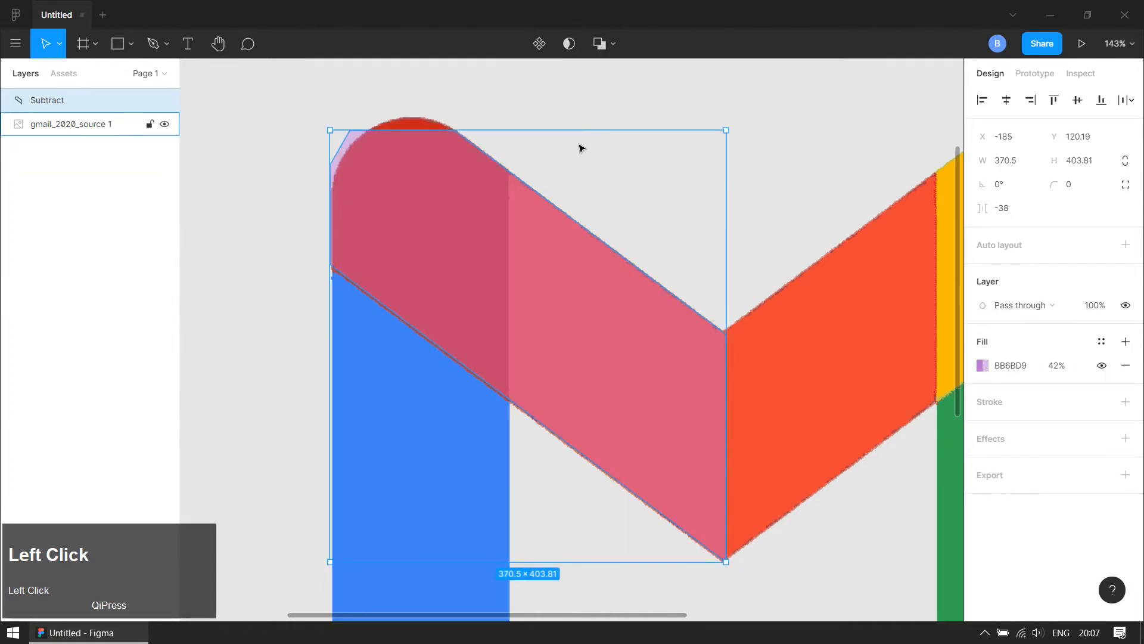
{"action": "right_click", "coordinate": [480, 233]}
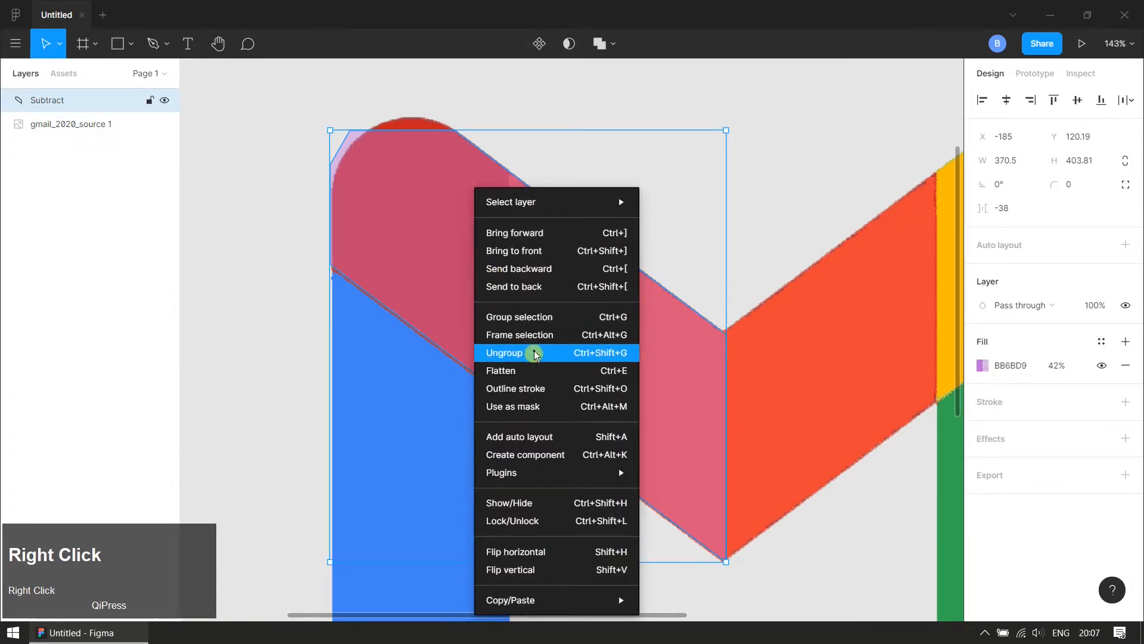
{"action": "left_click", "coordinate": [538, 370]}
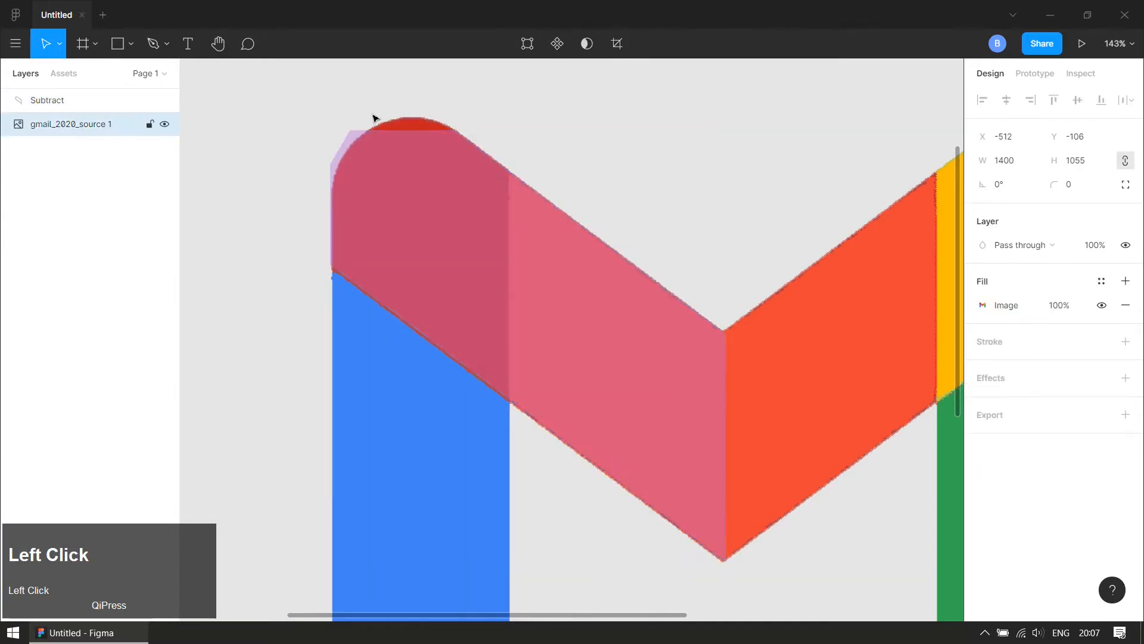
- Move the flattened shape's upper left side point down and its top point to X -103.5, Y 106.5
{"action": "scroll", "coordinate": [437, 151], "scroll_direction": "up", "scroll_amount": 2, "text": "ctrl"}
{"action": "double_click", "coordinate": [437, 154]}
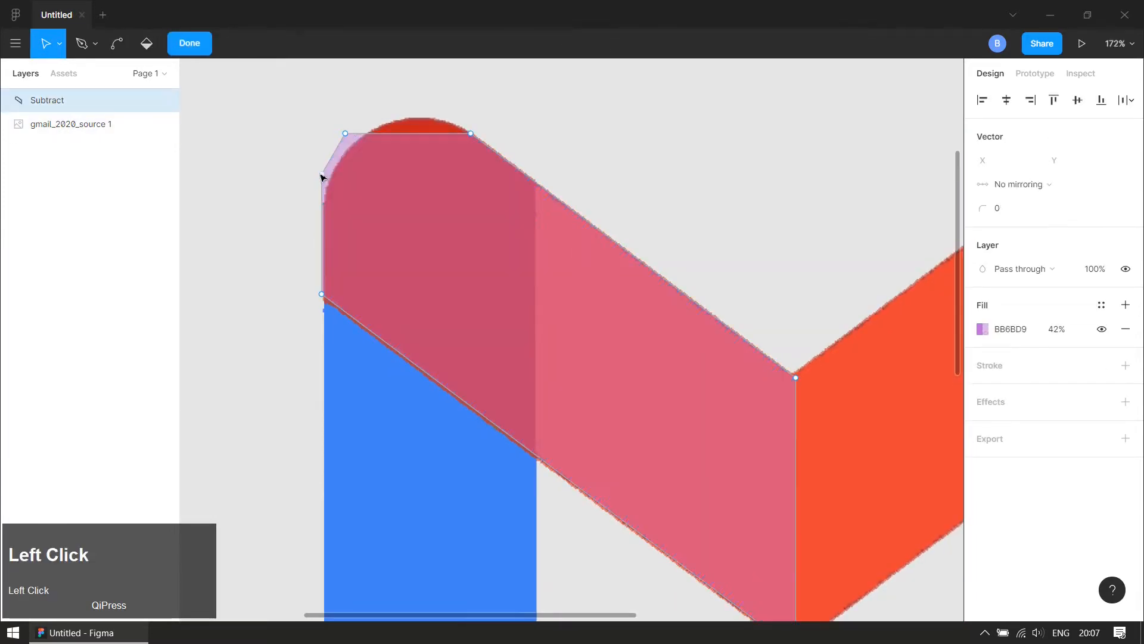
{"action": "left_click_drag", "start_coordinate": [320, 197], "coordinate": [322, 200]}
{"action": "left_click_drag", "start_coordinate": [347, 134], "coordinate": [410, 108]}
- Bend the edges on both sides of the top point to follow the rounded red corner, lowering the left side point to Y 180.5
{"action": "scroll", "coordinate": [417, 117], "scroll_direction": "up", "scroll_amount": 3, "text": "ctrl"}
{"action": "scroll", "coordinate": [403, 126], "scroll_direction": "up", "scroll_amount": 1, "text": "ctrl"}
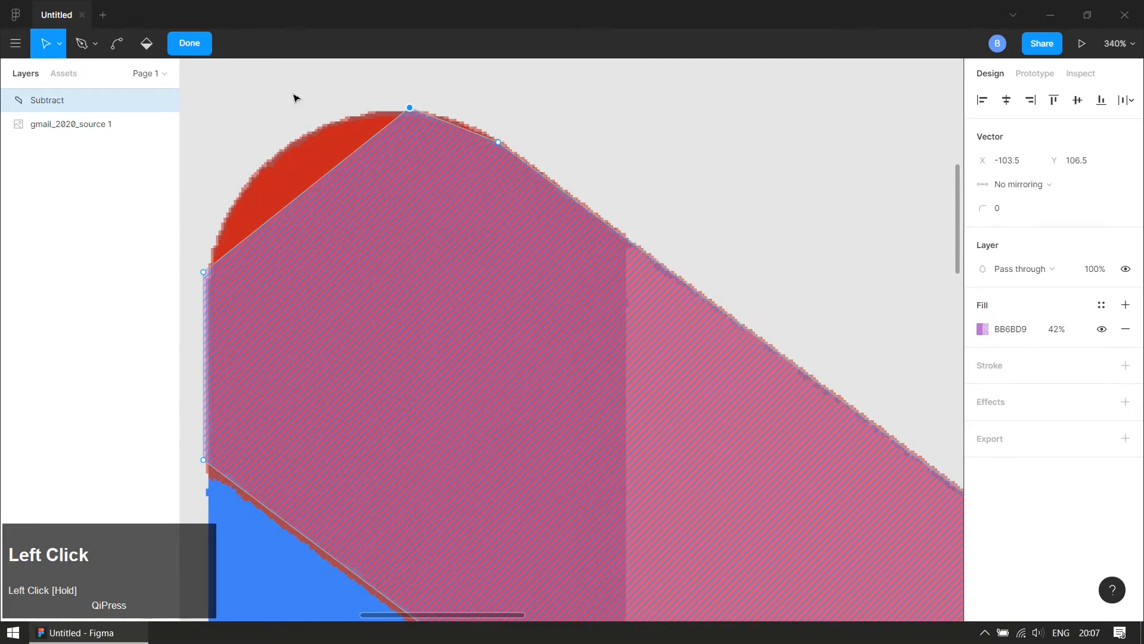
{"action": "left_click", "coordinate": [117, 50]}
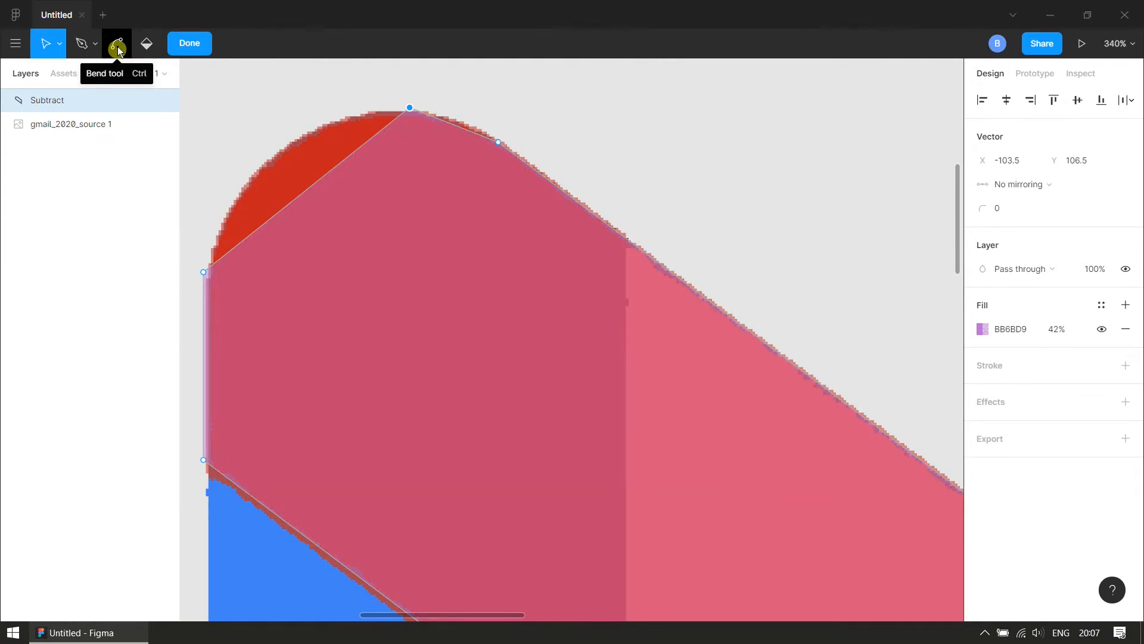
{"action": "left_click_drag", "start_coordinate": [433, 119], "coordinate": [459, 123], "text": "ctrl"}
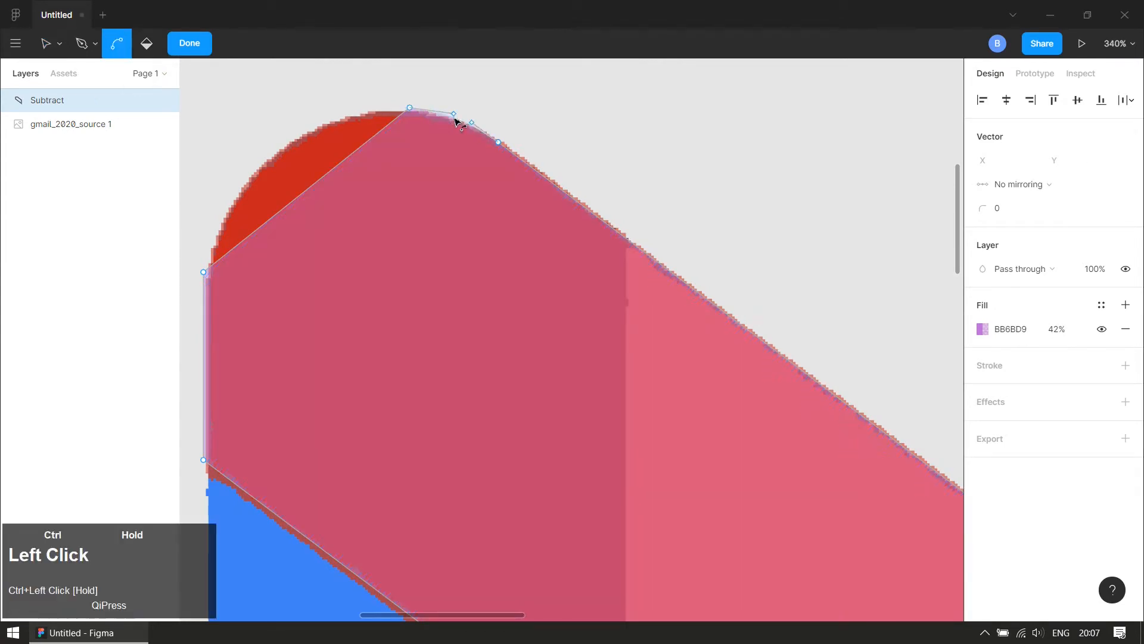
{"action": "left_click_drag", "start_coordinate": [321, 177], "coordinate": [298, 110], "text": "ctrl"}
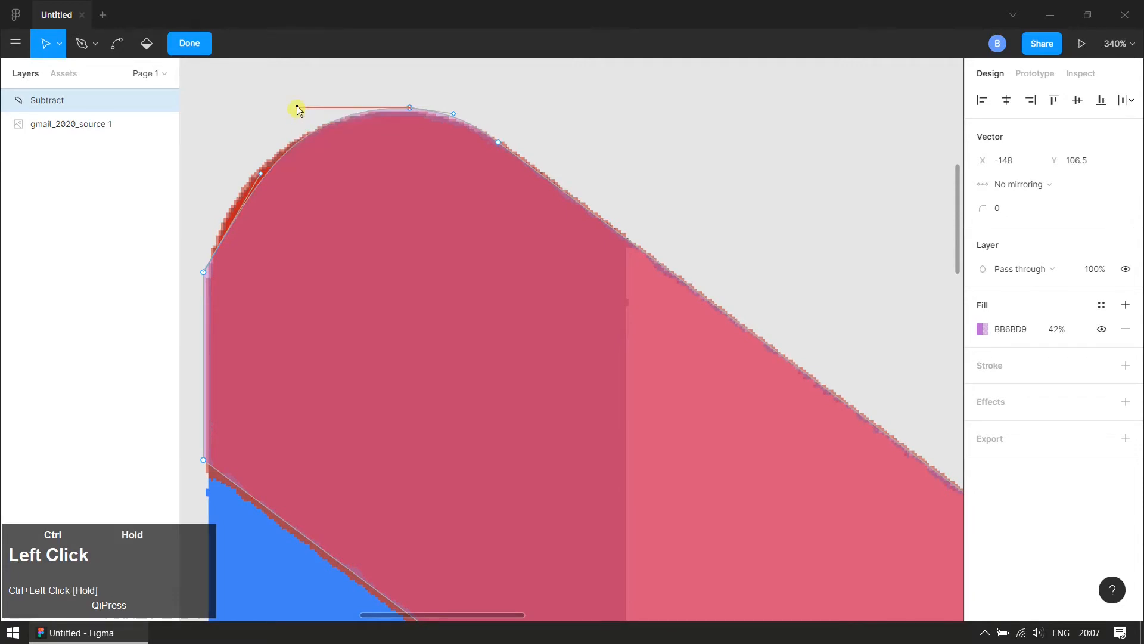
{"action": "left_click_drag", "start_coordinate": [261, 177], "coordinate": [204, 181], "text": "ctrl"}
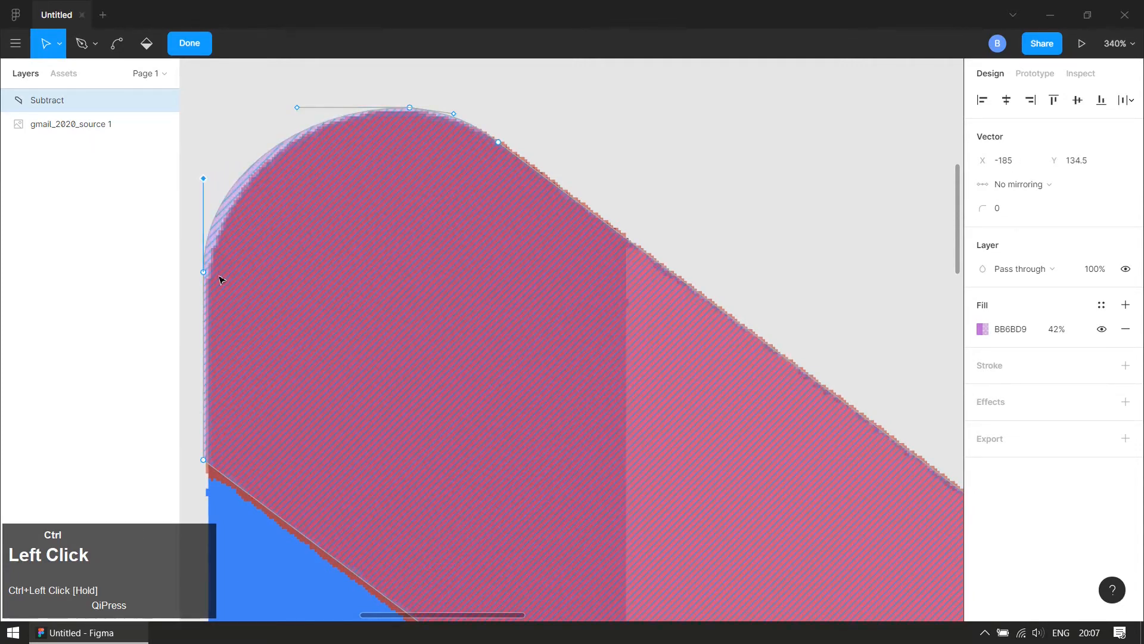
{"action": "left_click_drag", "start_coordinate": [203, 275], "coordinate": [206, 294], "text": "ctrl"}
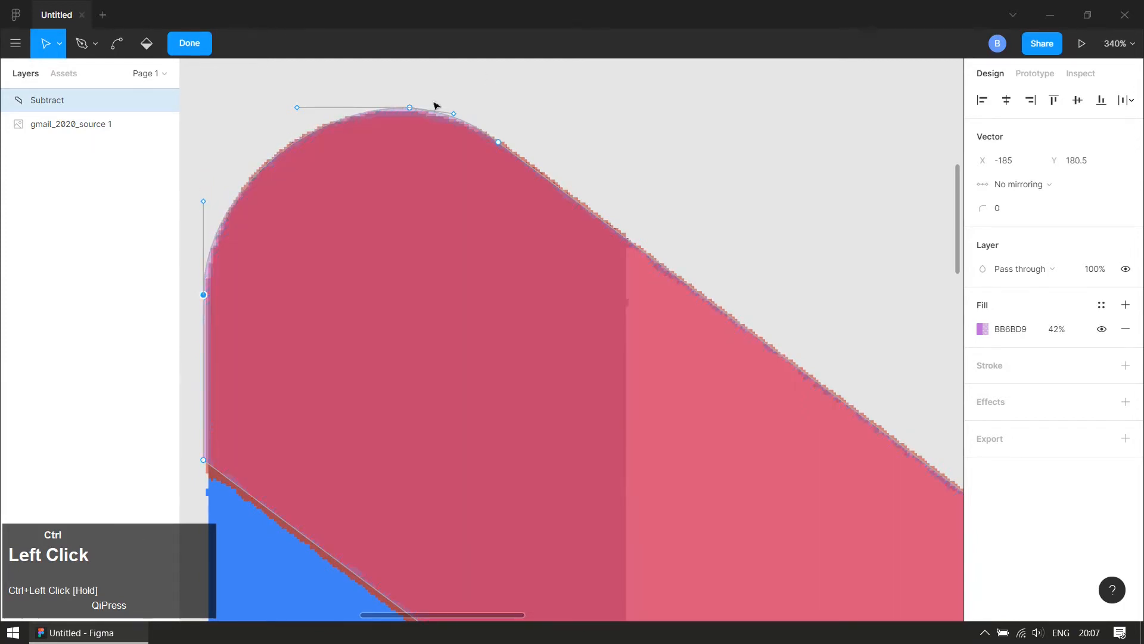
- Level the curve handle beside the shape's top point, move that point to X -107.5, Y 108, and finish vector editing
{"action": "scroll", "coordinate": [434, 106], "scroll_direction": "up", "scroll_amount": 5, "text": "ctrl"}
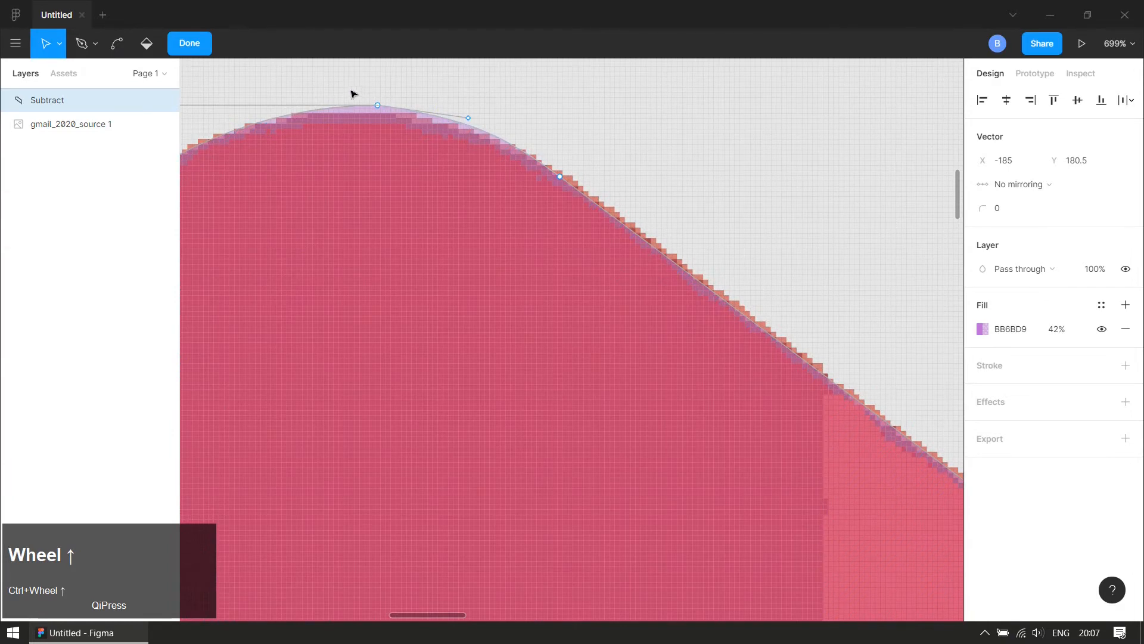
{"action": "left_click_drag", "start_coordinate": [470, 120], "coordinate": [475, 112]}
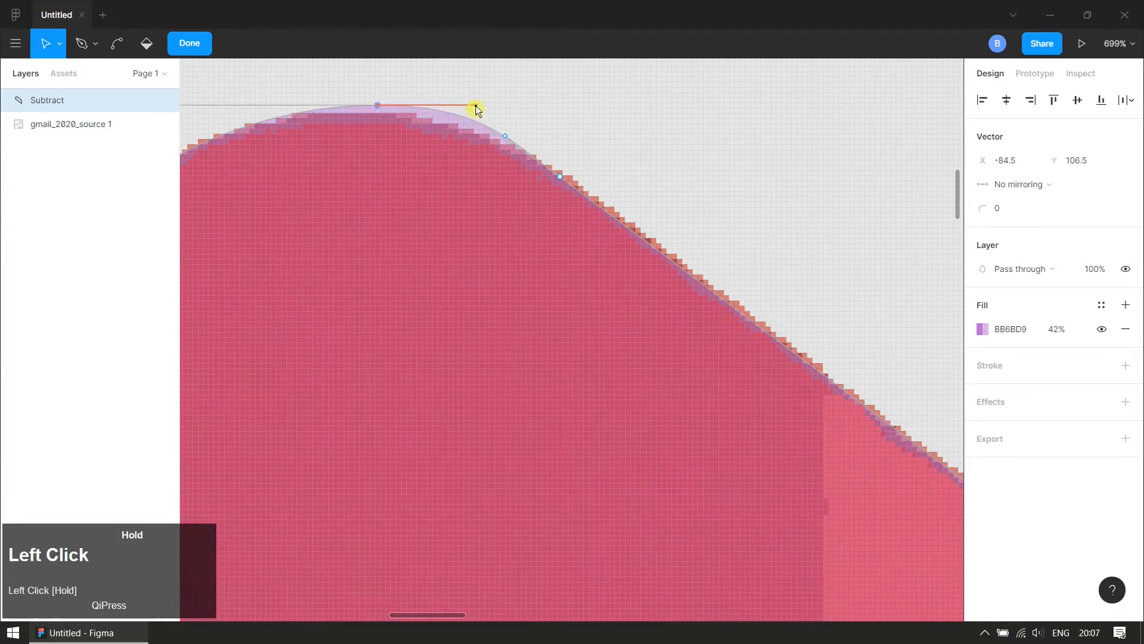
{"action": "left_click_drag", "start_coordinate": [379, 107], "coordinate": [366, 113]}
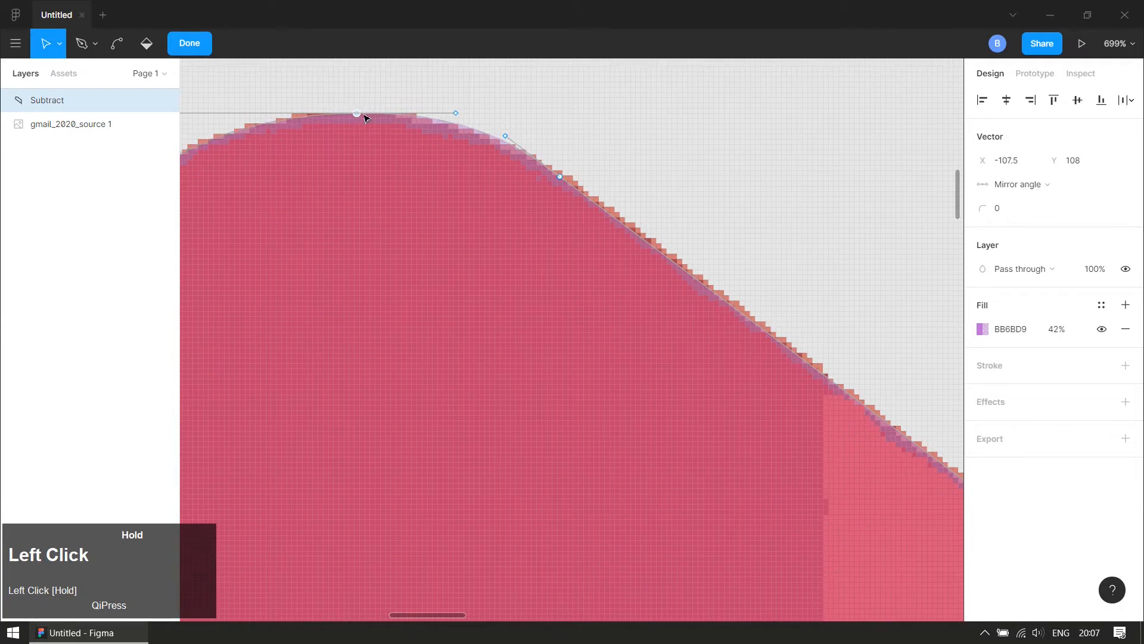
{"action": "scroll", "coordinate": [457, 174], "scroll_direction": "down", "scroll_amount": 5, "text": "ctrl"}
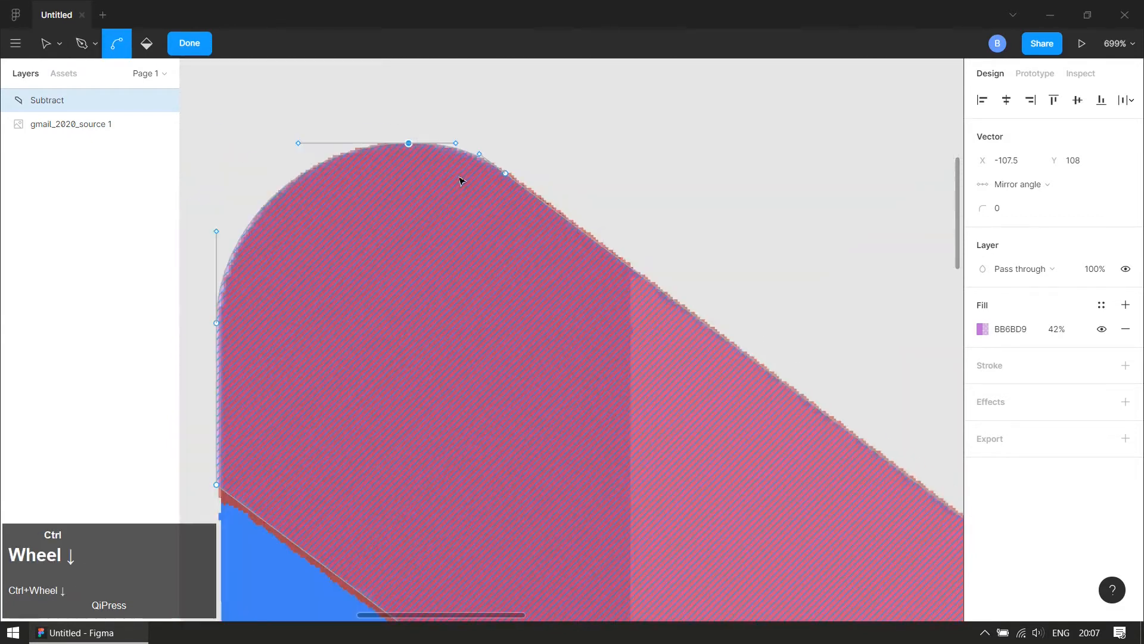
{"action": "left_click", "coordinate": [190, 43]}
{"action": "scroll", "coordinate": [500, 230], "scroll_direction": "down", "scroll_amount": 6, "text": "ctrl"}
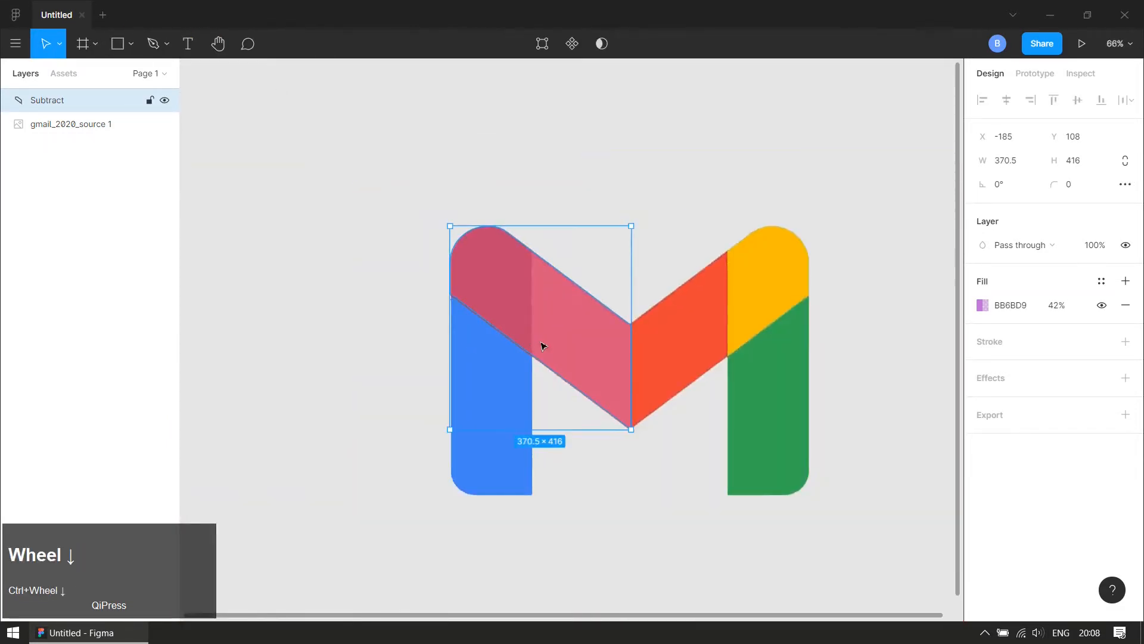
{"action": "left_click_drag", "start_coordinate": [542, 346], "coordinate": [767, 227]}
{"action": "key", "text": "ctrl+z"}
- Draw a rectangle of about 276 × 435 over the blue left leg, starting at the M's left side, with 50% fill opacity
{"action": "scroll", "coordinate": [487, 494], "scroll_direction": "up", "scroll_amount": 3, "text": "ctrl"}
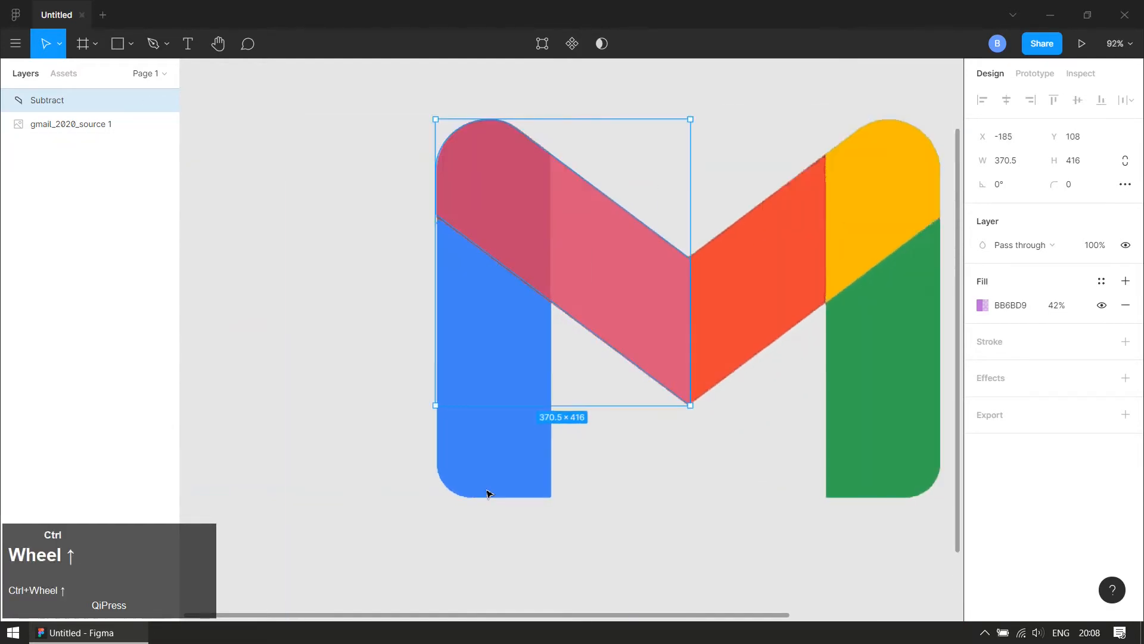
{"action": "key", "text": "r"}
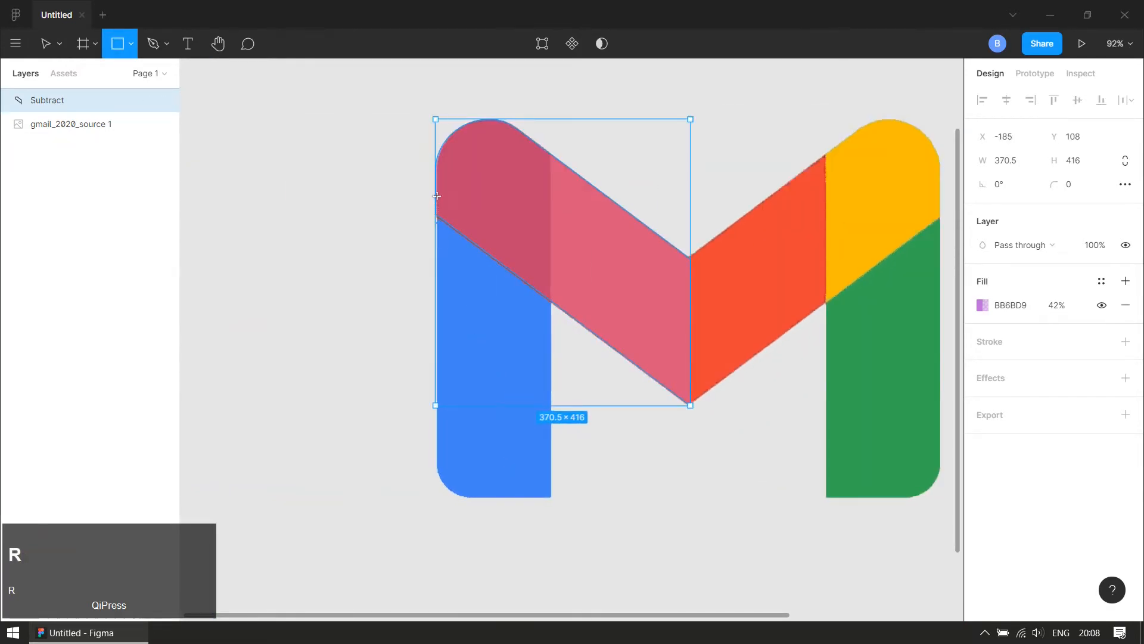
{"action": "mouse_move", "coordinate": [436, 195]}
{"action": "left_mouse_down"}
{"action": "mouse_move", "coordinate": [612, 448]}
{"action": "mouse_move", "coordinate": [627, 501]}
{"action": "left_mouse_up"}
{"action": "left_click", "coordinate": [1061, 305]}
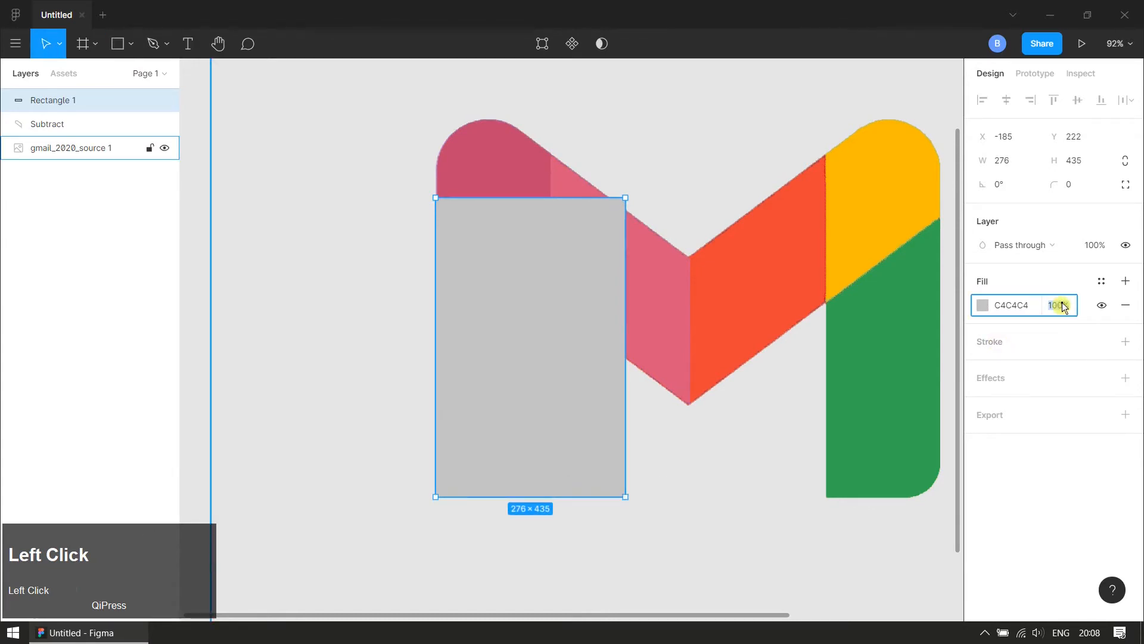
{"action": "type", "text": "50"}
{"action": "key", "text": "Return"}
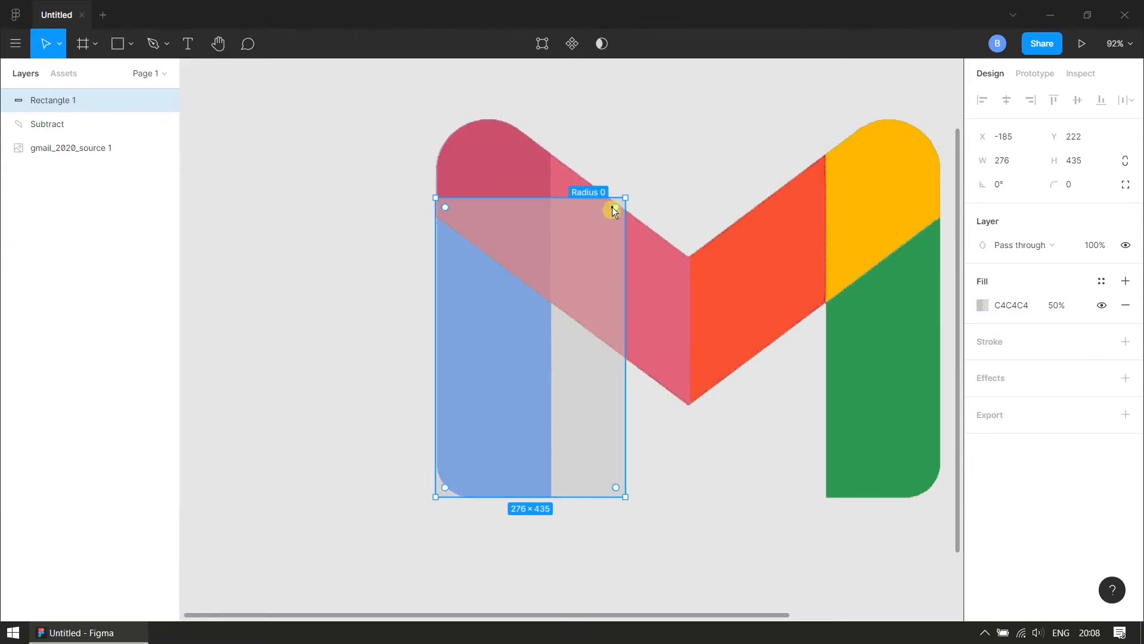
- Round the rectangle's corners to a radius of 50 and extend its upper edge to a height of 483
{"action": "left_click_drag", "start_coordinate": [613, 210], "coordinate": [624, 265]}
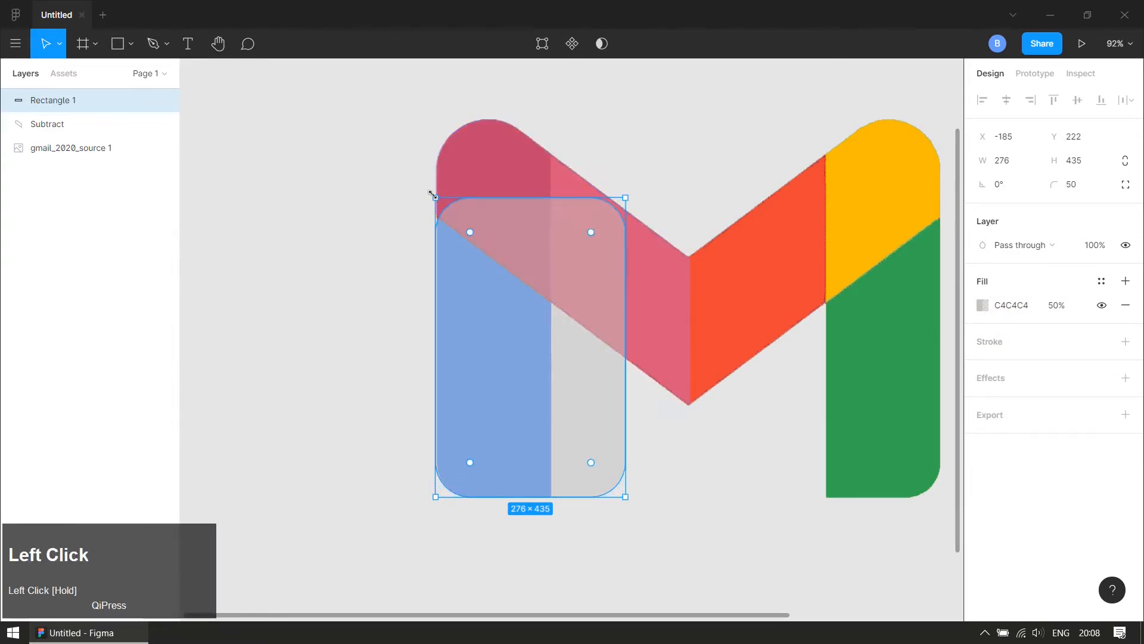
{"action": "left_click_drag", "start_coordinate": [432, 195], "coordinate": [433, 162]}
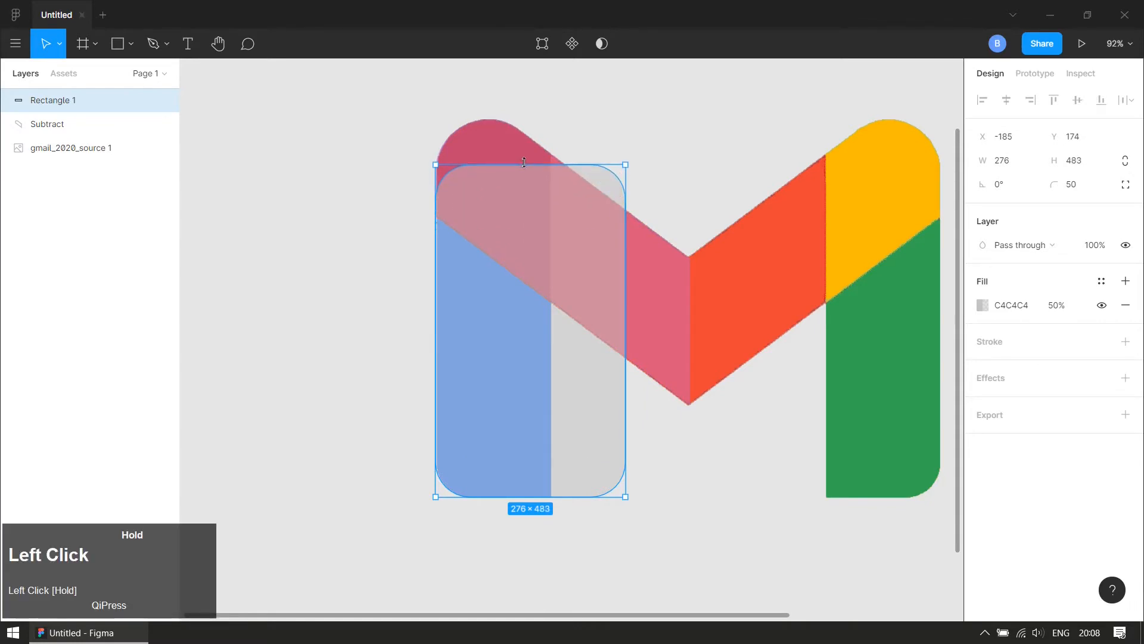
{"action": "left_click", "coordinate": [668, 388]}
- Draw a second rectangle starting at the blue leg's right edge and subtract it from the rounded rectangle
{"action": "key", "text": "r"}
{"action": "left_click_drag", "start_coordinate": [553, 128], "coordinate": [741, 561]}
{"action": "left_click_drag", "start_coordinate": [632, 482], "coordinate": [629, 468]}
{"action": "left_click", "coordinate": [503, 444], "text": "shift"}
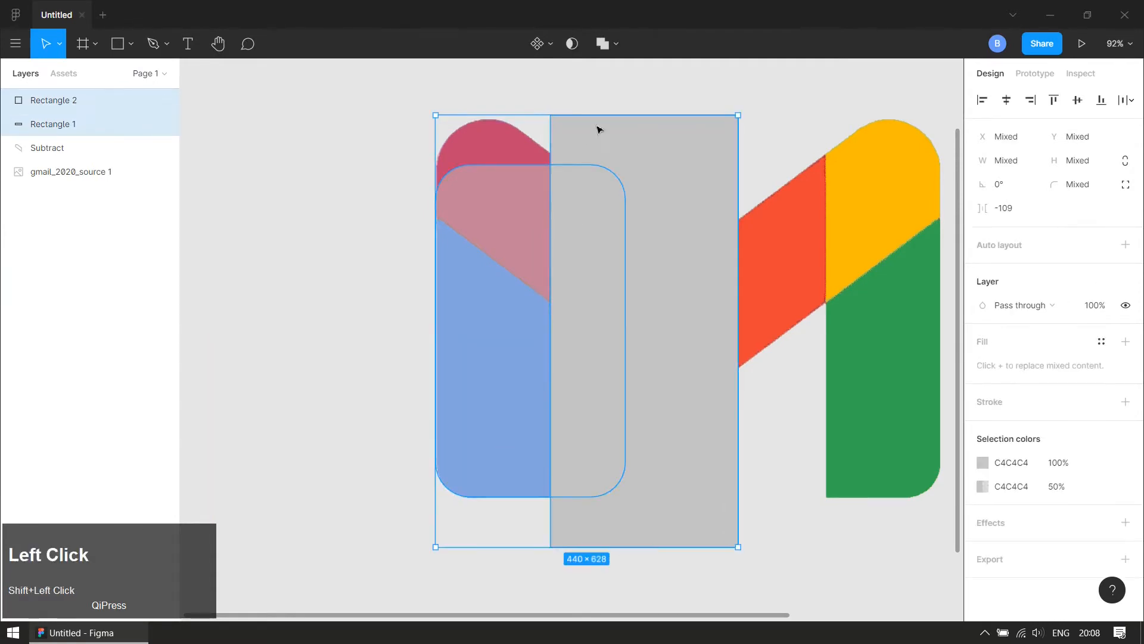
{"action": "left_click", "coordinate": [618, 52]}
{"action": "left_click", "coordinate": [618, 94]}
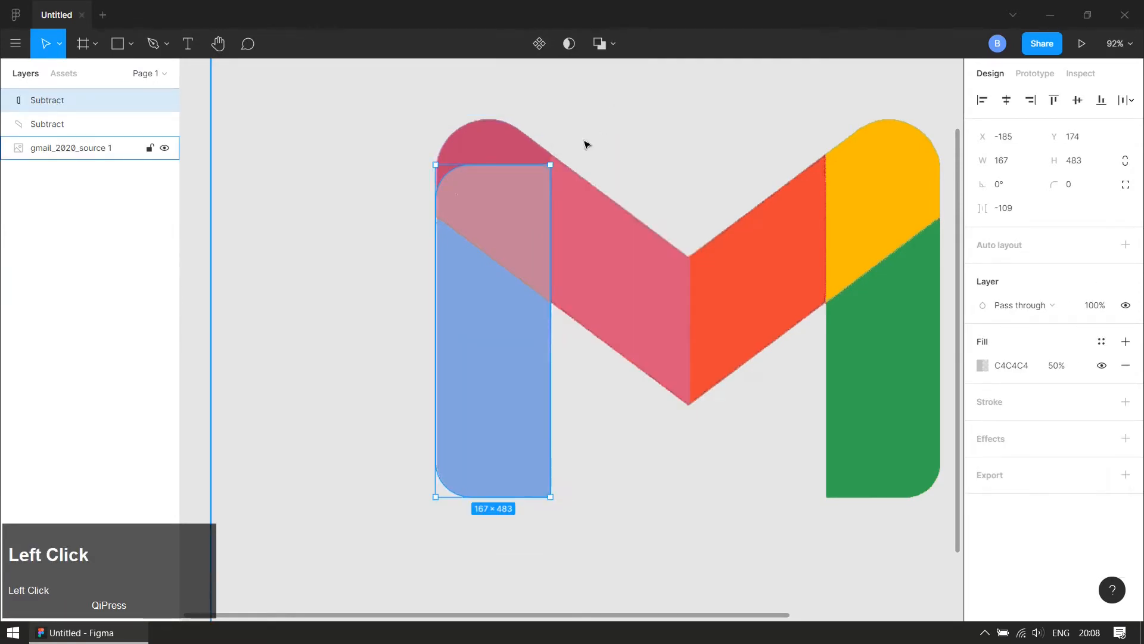
{"action": "left_click", "coordinate": [495, 327]}
{"action": "left_click_drag", "start_coordinate": [496, 327], "coordinate": [489, 379]}
{"action": "key", "text": "ctrl+z"}
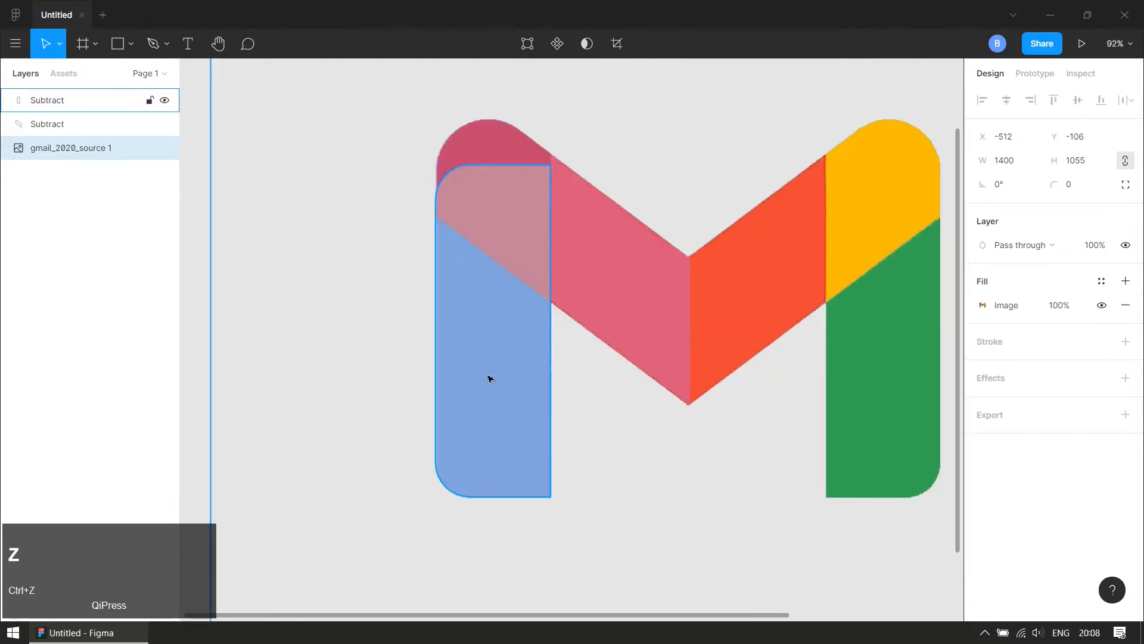
- Move the trimmed leg shape down to Y 204 and align its left edge with the purple diagonal
{"action": "left_click_drag", "start_coordinate": [514, 332], "coordinate": [621, 374]}
{"action": "key", "text": "ctrl+z"}
{"action": "left_click", "coordinate": [503, 352]}
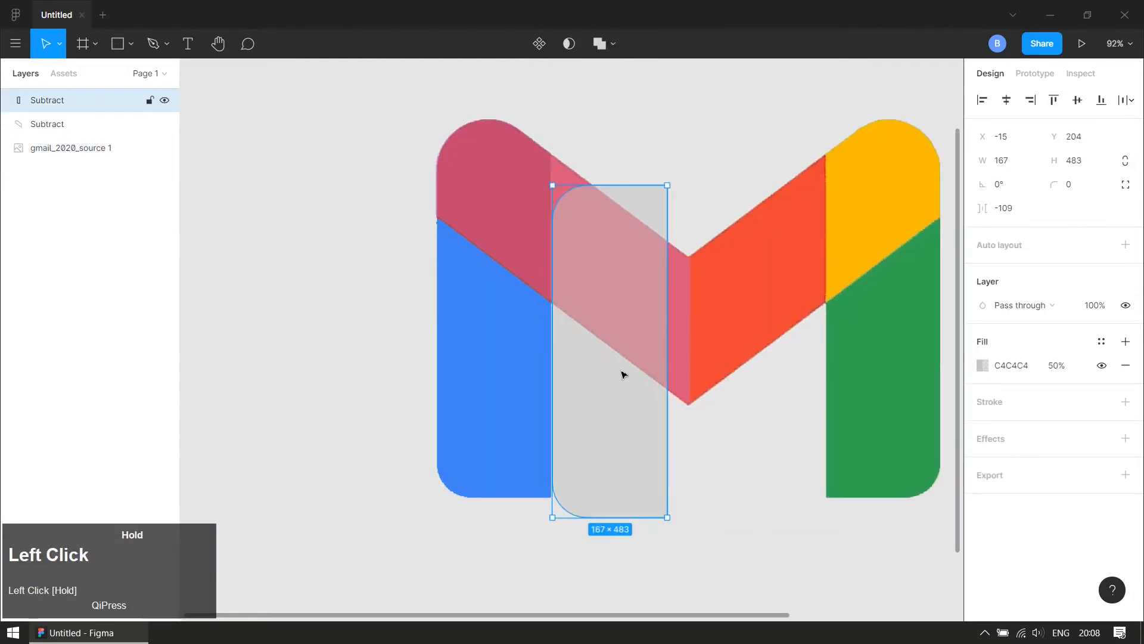
{"action": "left_click", "coordinate": [684, 297], "text": "shift"}
{"action": "left_click", "coordinate": [982, 100]}
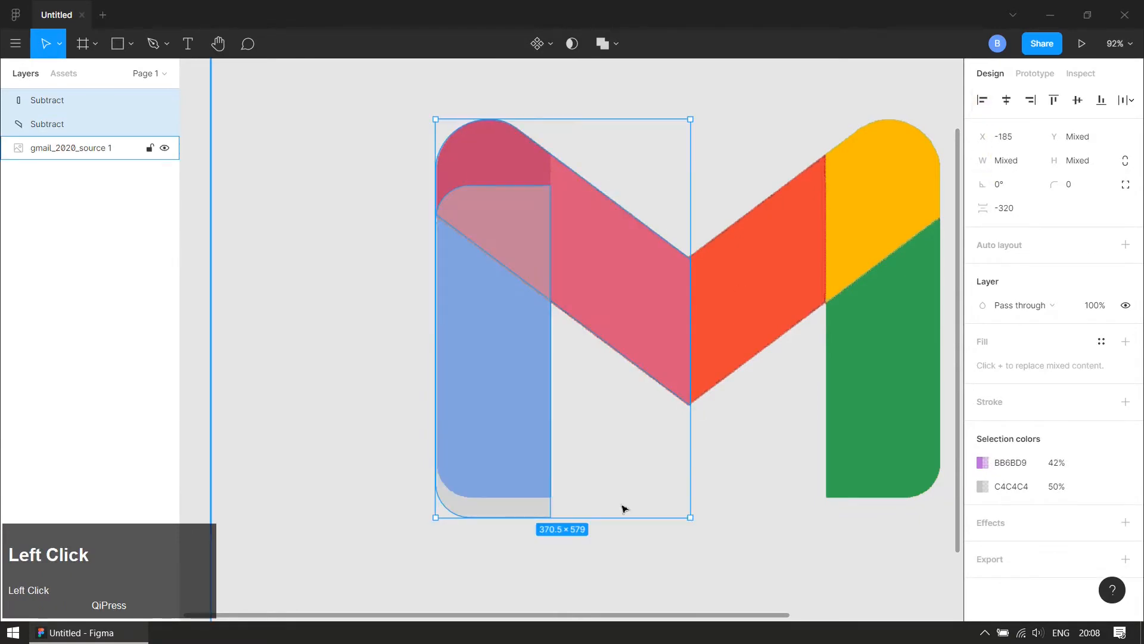
- Nudge the leg shape up to Y 176 so its base matches the bottom of the blue leg
{"action": "left_click", "coordinate": [513, 492]}
{"action": "key", "text": "Up"}
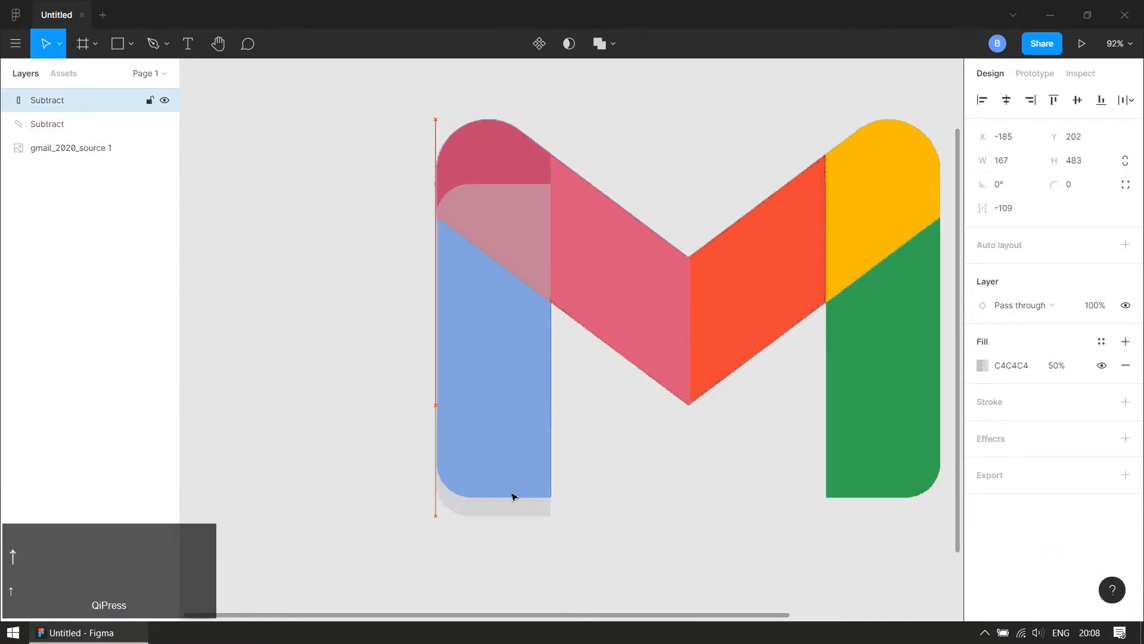
{"action": "key", "text": "Up"}
{"action": "key", "text": "Up"}
{"action": "key", "text": "Up"}
{"action": "key", "text": "Up"}
{"action": "key", "text": "Up"}
{"action": "key", "text": "Up"}
{"action": "key", "text": "Up"}
{"action": "key", "text": "Up"}
{"action": "key", "text": "Up"}
{"action": "key", "text": "Up"}
{"action": "key", "text": "Up"}
{"action": "key", "text": "Up"}
{"action": "key", "text": "Up"}
{"action": "key", "text": "Up"}
{"action": "key", "text": "Up"}
{"action": "key", "text": "Up"}
{"action": "key", "text": "Up"}
{"action": "key", "text": "Up"}
{"action": "key", "text": "Up"}
{"action": "key", "text": "Up"}
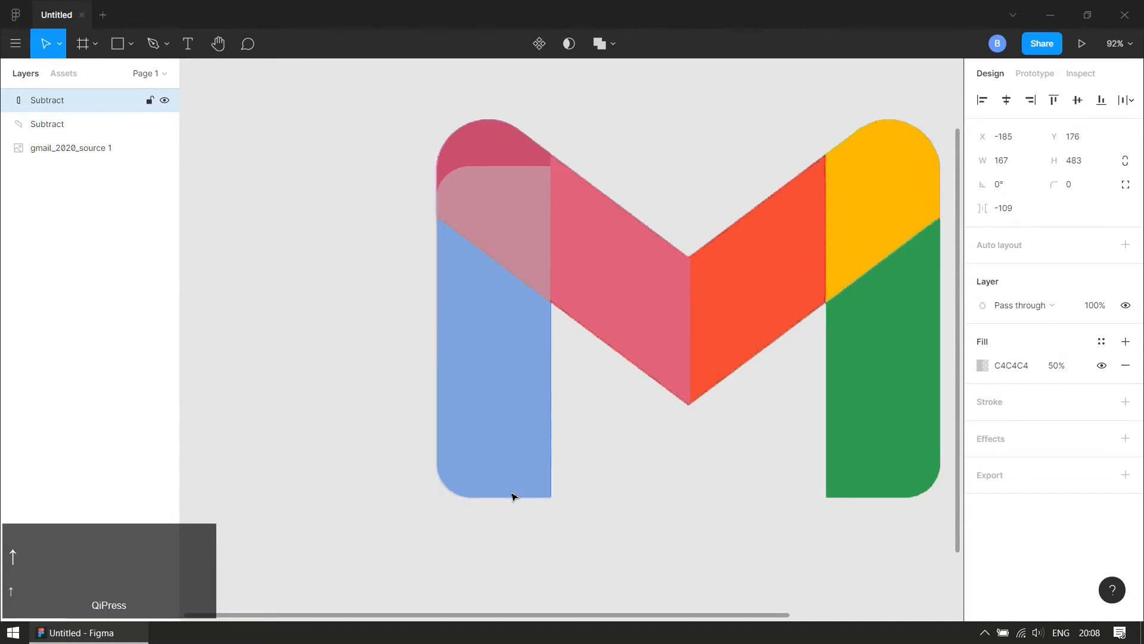
- Duplicate the leg and diagonal shapes together and move the copies beyond the M's left side to X -644
{"action": "scroll", "coordinate": [524, 349], "scroll_direction": "down", "scroll_amount": 3, "text": "ctrl"}
{"action": "left_click", "coordinate": [584, 287], "text": "shift"}
{"action": "scroll", "coordinate": [597, 310], "scroll_direction": "down", "scroll_amount": 2, "text": "ctrl"}
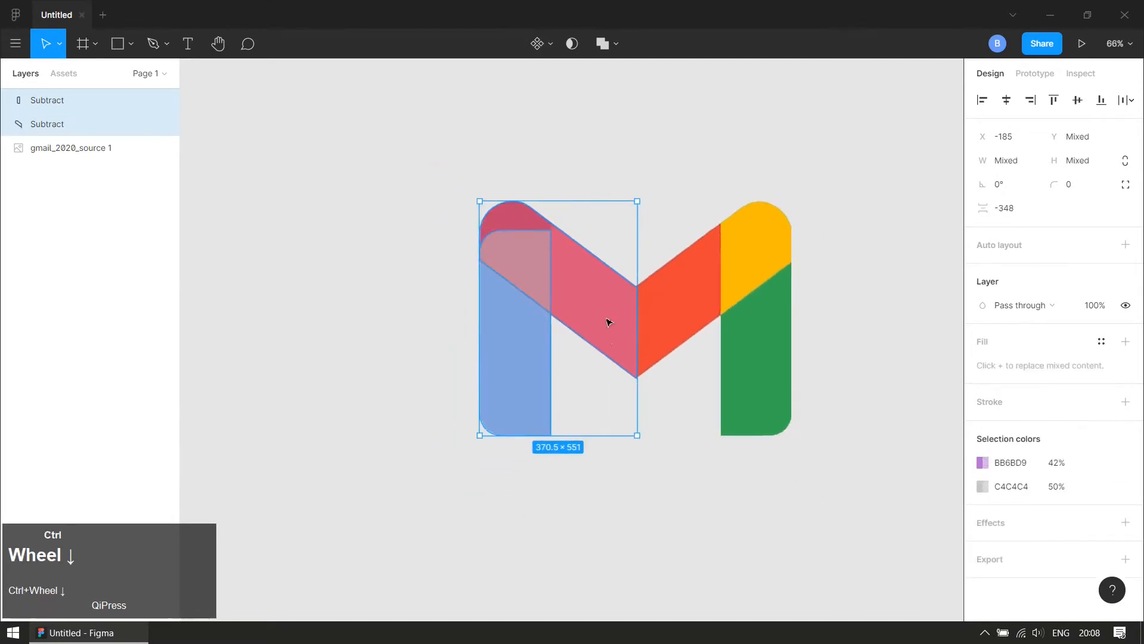
{"action": "right_click", "coordinate": [598, 306]}
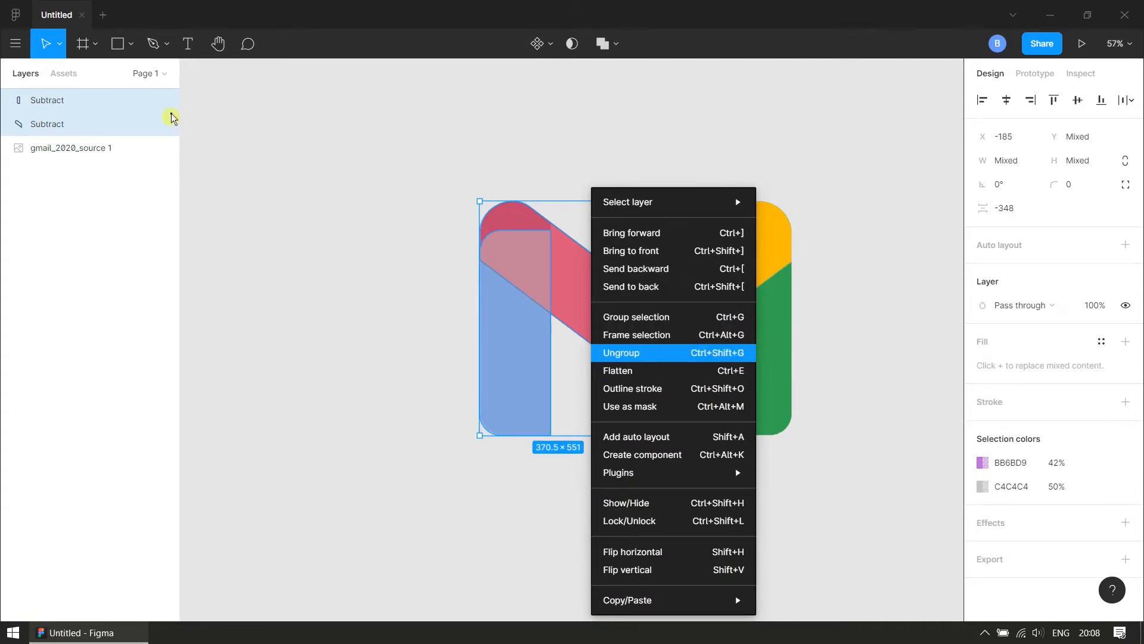
{"action": "left_click", "coordinate": [196, 23]}
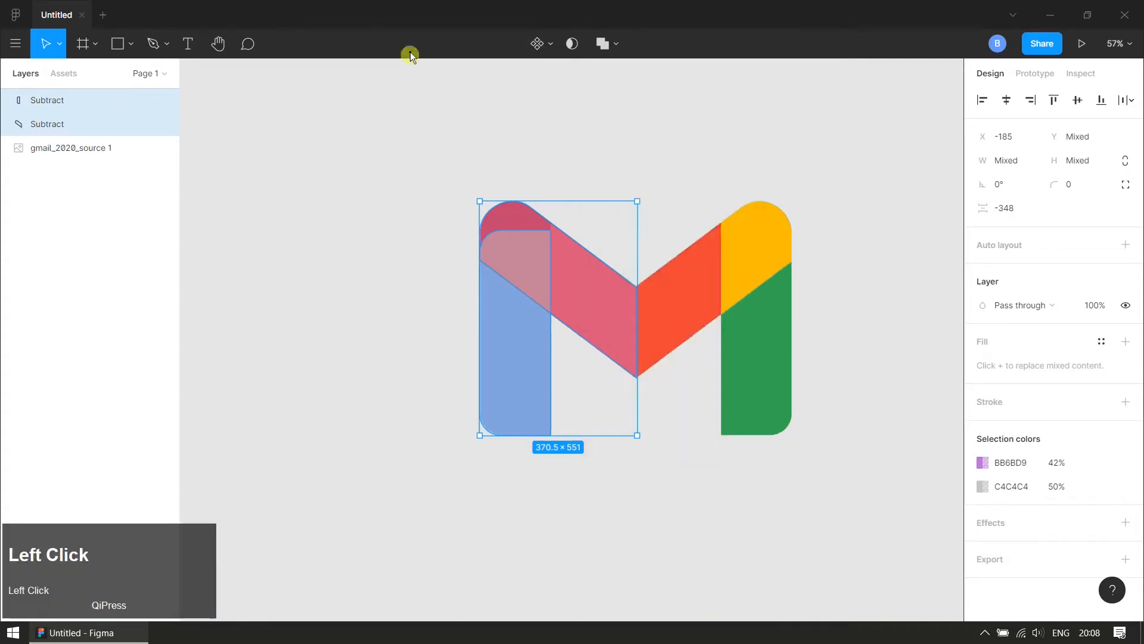
{"action": "left_click", "coordinate": [16, 44]}
{"action": "mouse_move", "coordinate": [98, 162]}
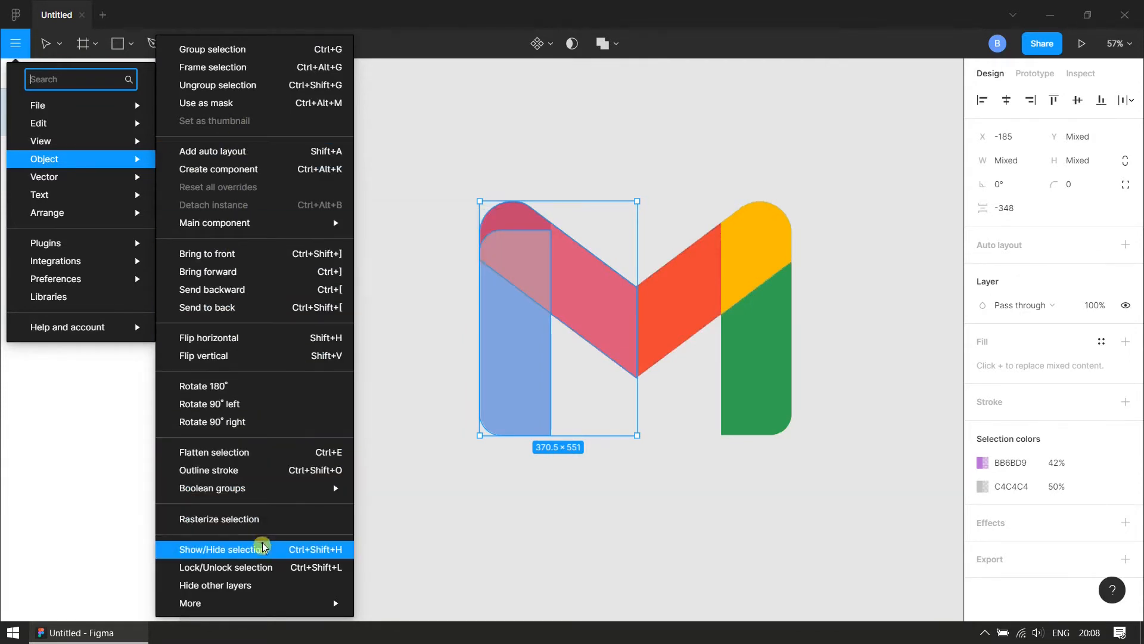
{"action": "mouse_move", "coordinate": [82, 129]}
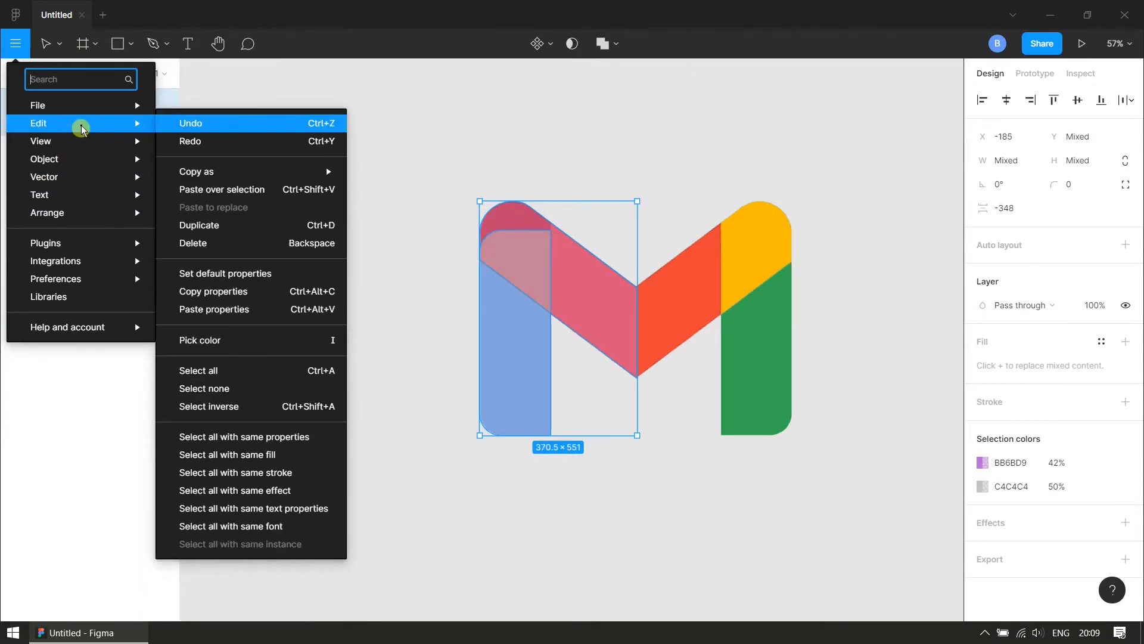
{"action": "left_click", "coordinate": [232, 225]}
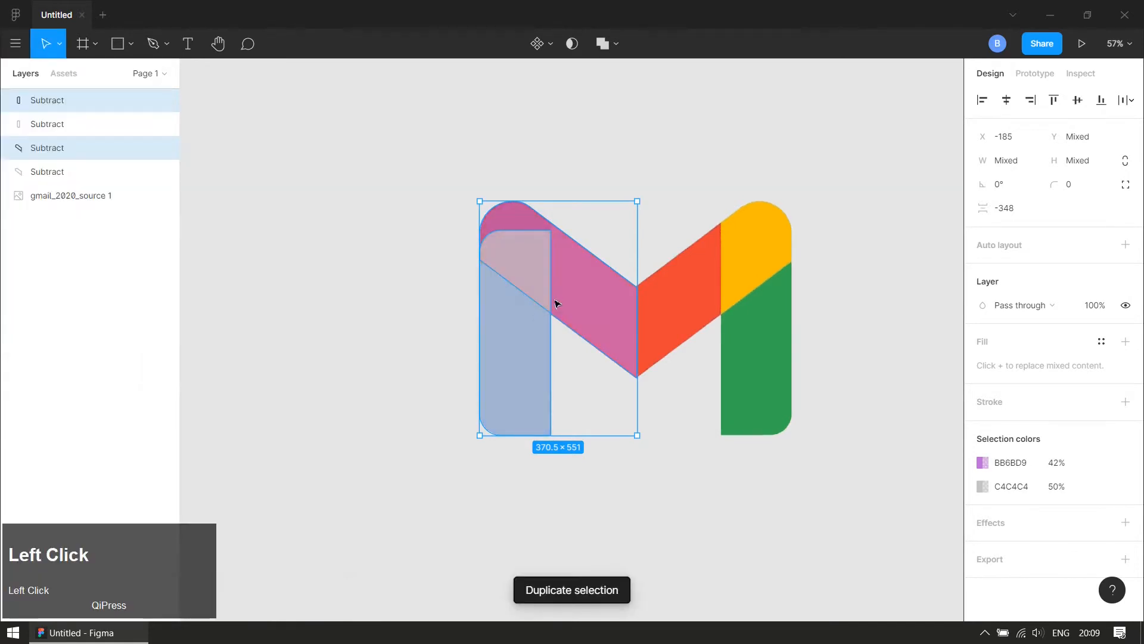
{"action": "left_click_drag", "start_coordinate": [554, 302], "coordinate": [378, 435]}
{"action": "left_click", "coordinate": [392, 452]}
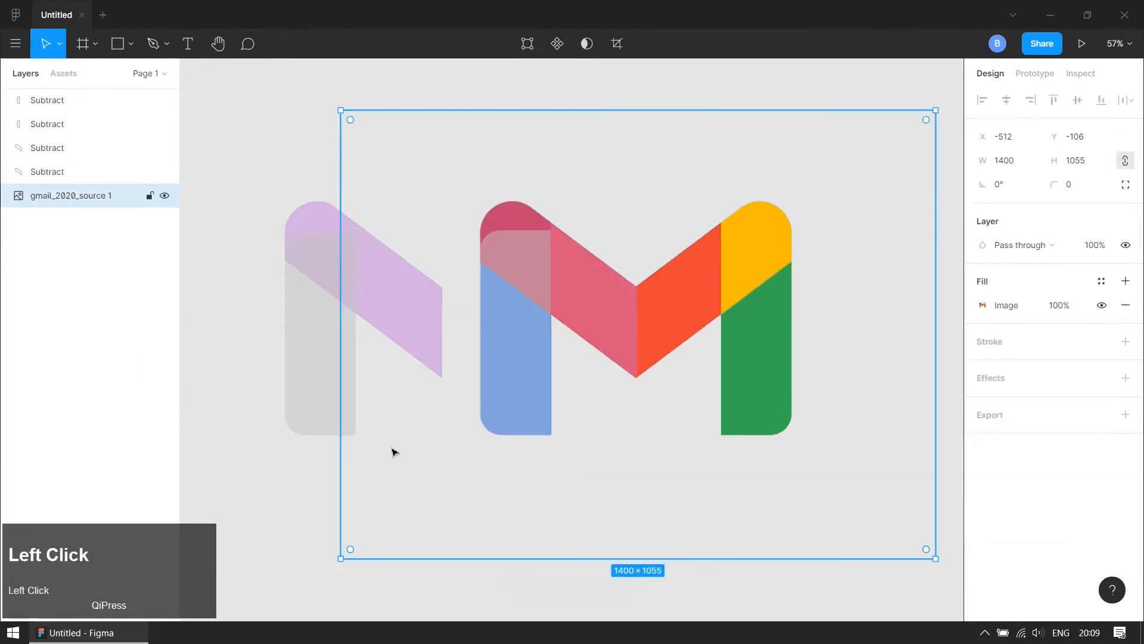
- Fill the copied grey leg shape with the orange colour F2994A
{"action": "left_click", "coordinate": [331, 404]}
{"action": "left_click", "coordinate": [983, 365]}
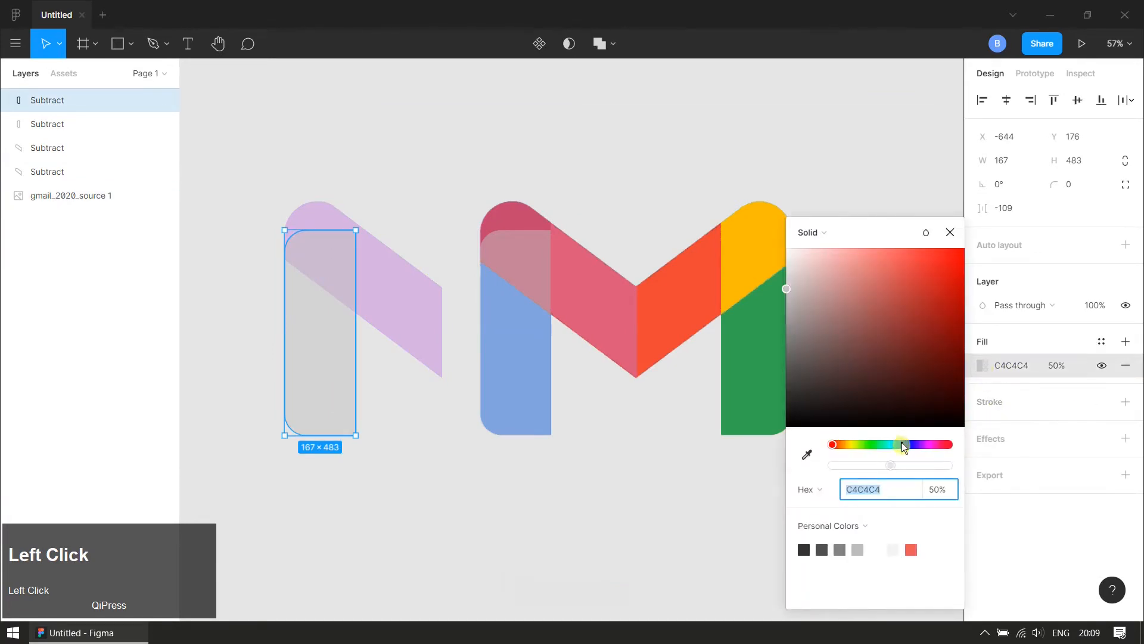
{"action": "left_click", "coordinate": [929, 549]}
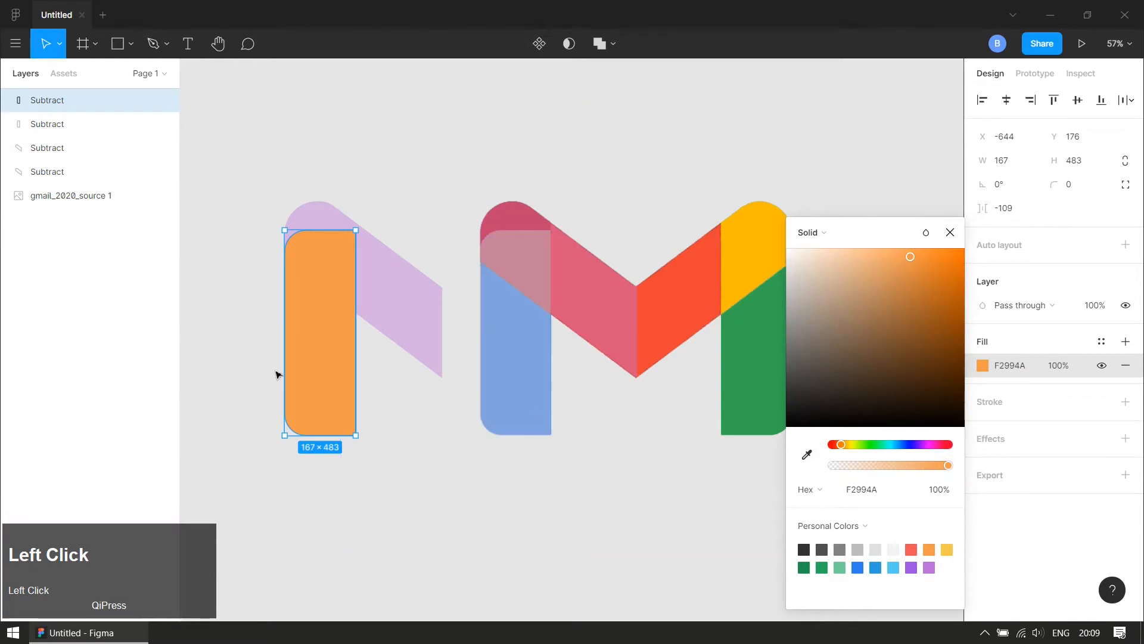
- Move the orange leg up to Y -34 and widen it leftward to 319, with 54% fill opacity
{"action": "left_click_drag", "start_coordinate": [330, 370], "coordinate": [322, 279]}
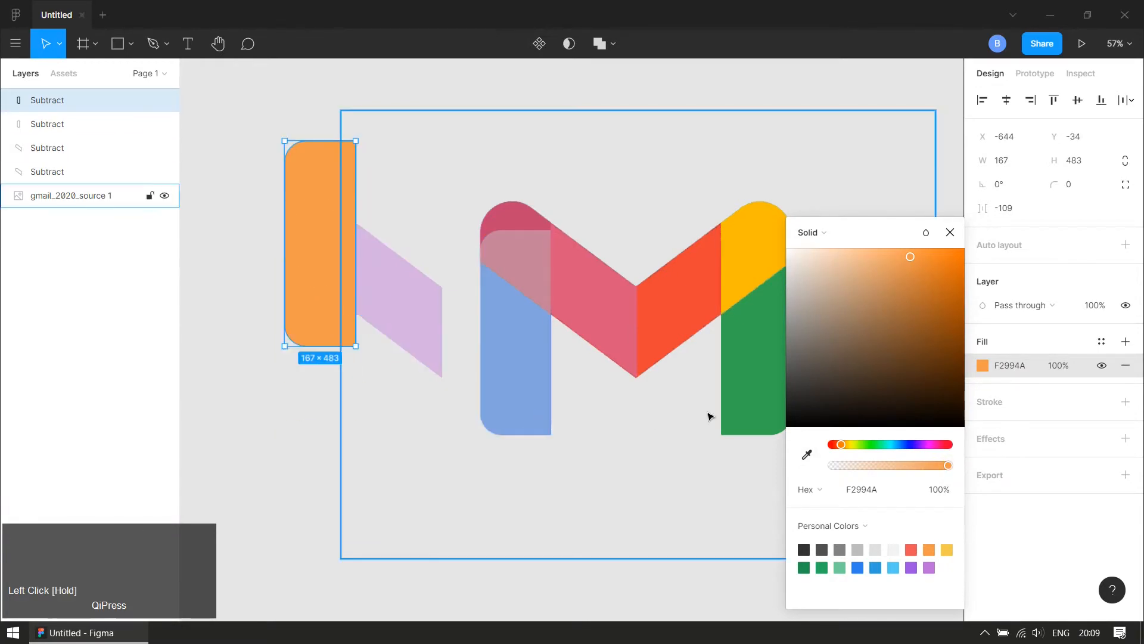
{"action": "left_click", "coordinate": [896, 465]}
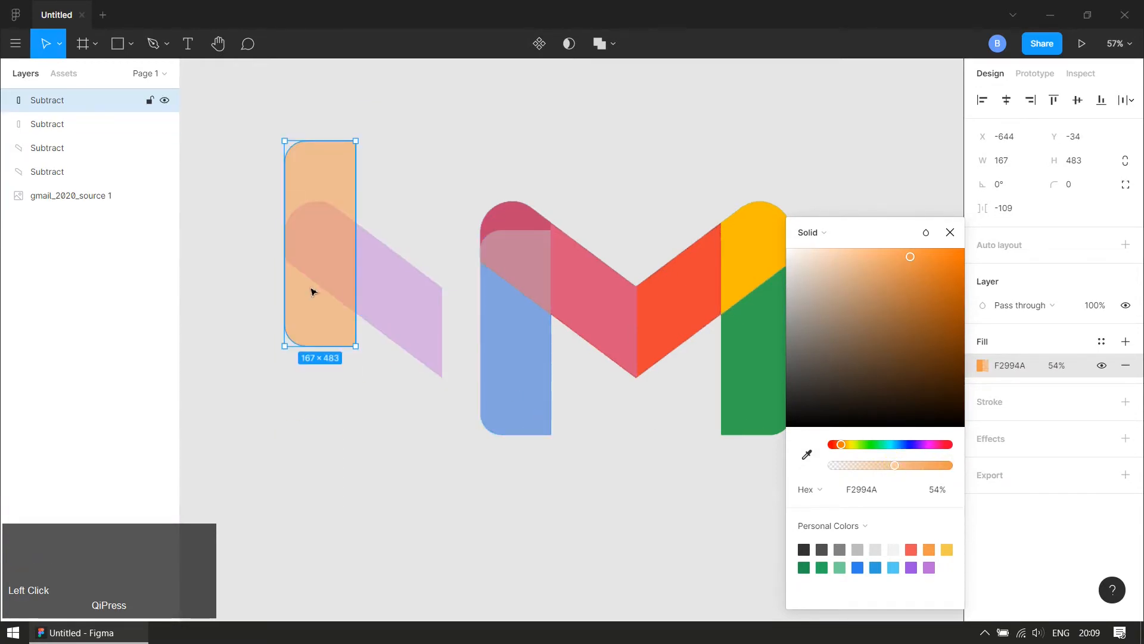
{"action": "left_click_drag", "start_coordinate": [279, 251], "coordinate": [219, 251]}
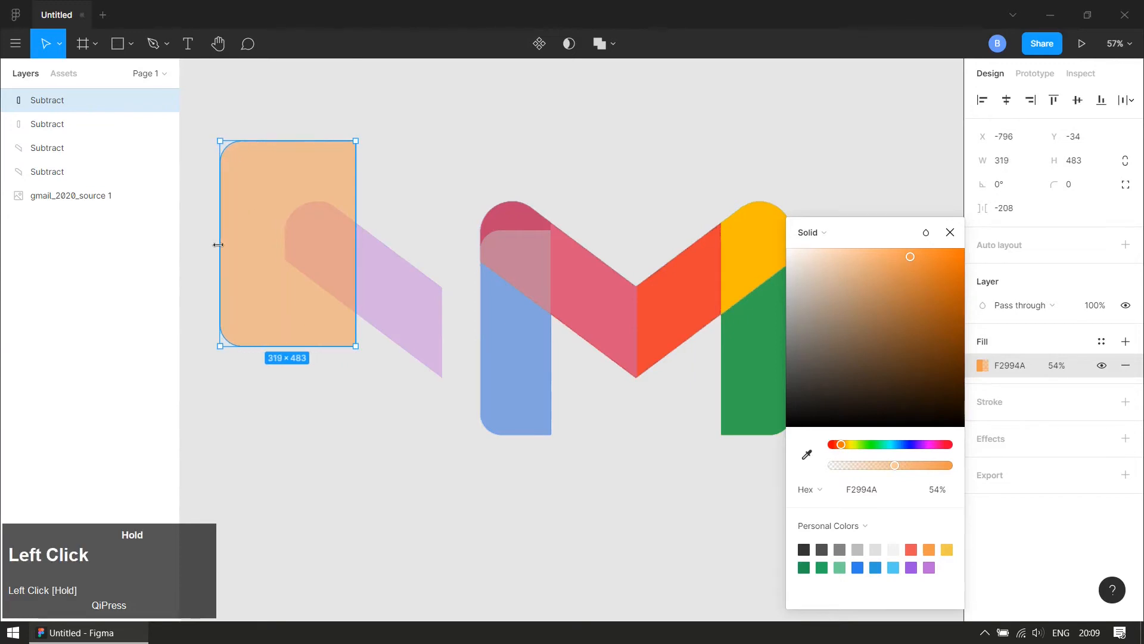
- Intersect the orange shape with the copied purple diagonal and flatten the result
{"action": "left_click", "coordinate": [383, 289], "text": "shift"}
{"action": "left_click", "coordinate": [616, 49]}
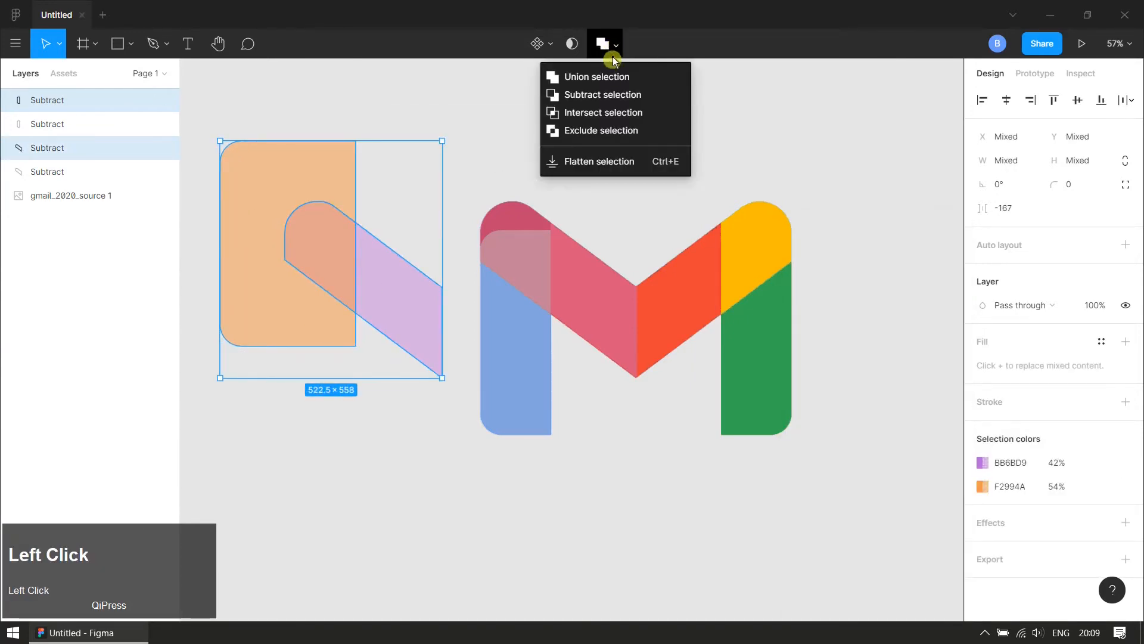
{"action": "left_click", "coordinate": [608, 112]}
{"action": "right_click", "coordinate": [325, 236]}
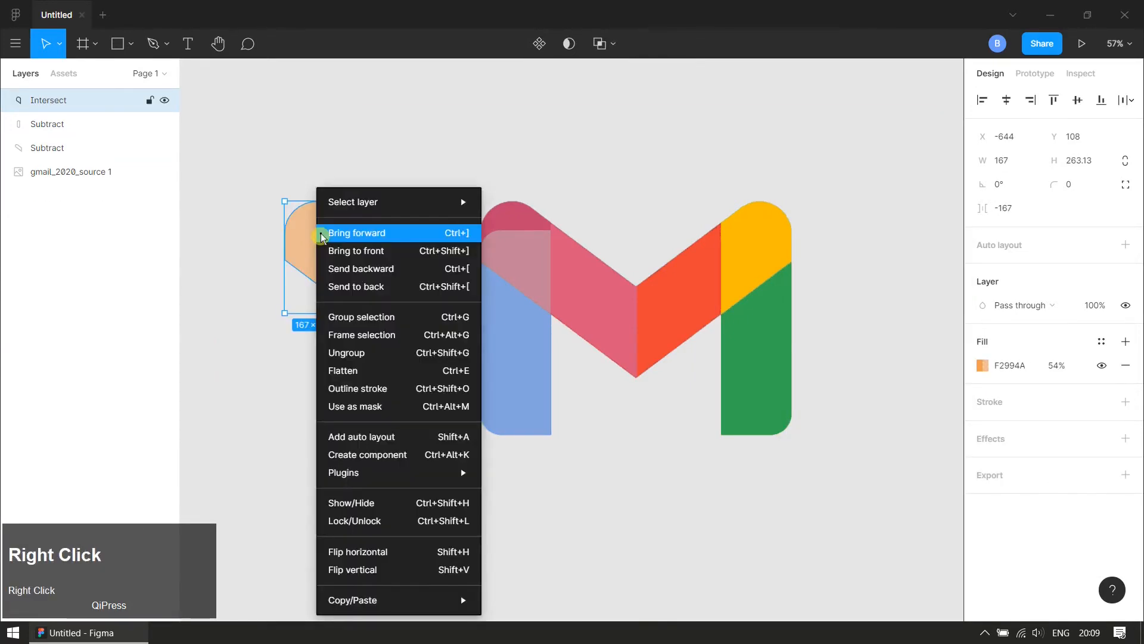
{"action": "left_click", "coordinate": [371, 370]}
{"action": "left_click", "coordinate": [357, 399]}
{"action": "left_click", "coordinate": [320, 274]}
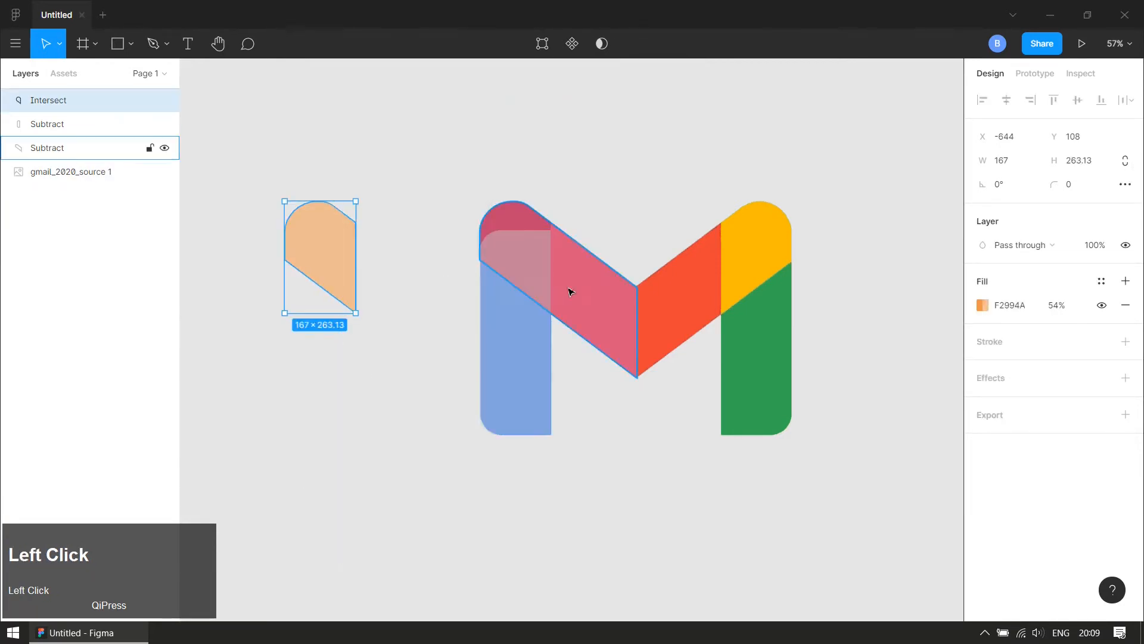
{"action": "left_click", "coordinate": [569, 287], "text": "shift"}
{"action": "left_click", "coordinate": [984, 103]}
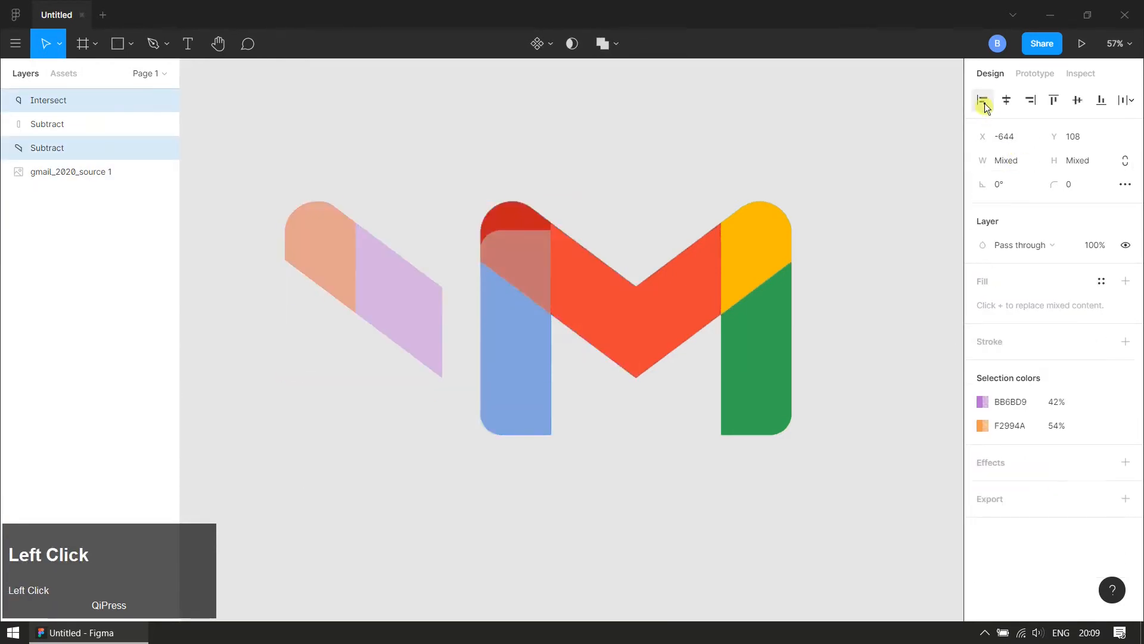
{"action": "key", "text": "ctrl+z"}
- Move the orange corner piece over to the M and align its left edge with the purple diagonal
{"action": "left_click", "coordinate": [335, 449]}
{"action": "left_click_drag", "start_coordinate": [349, 296], "coordinate": [866, 301]}
{"action": "left_click", "coordinate": [615, 301], "text": "shift"}
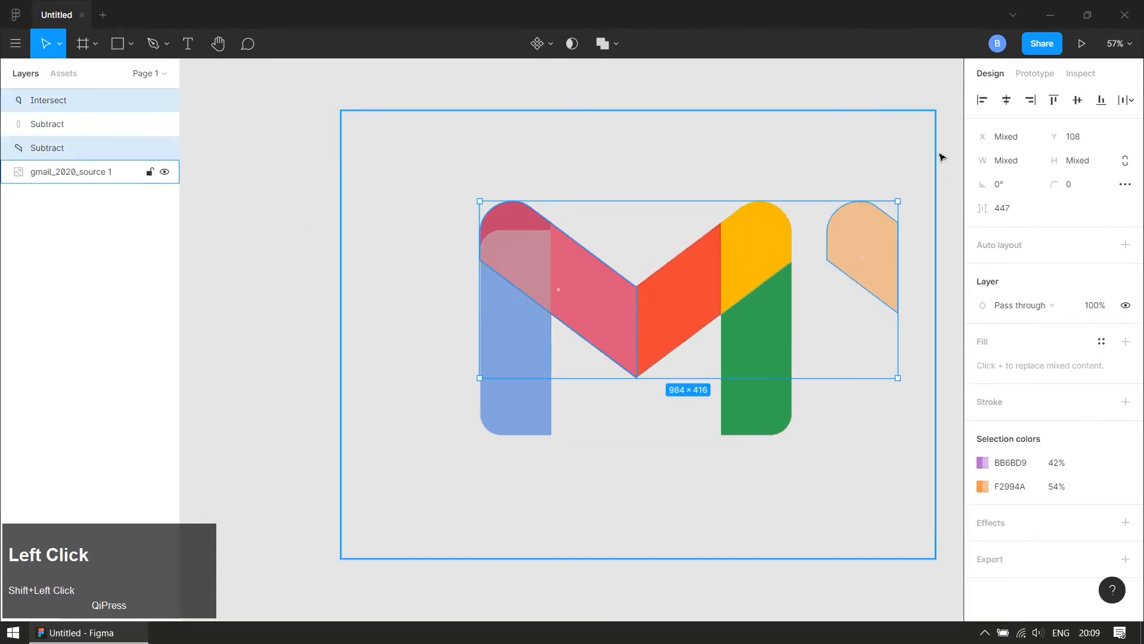
{"action": "left_click", "coordinate": [981, 101]}
- Move the Gmail source image leftward, clear of the traced diagonal, leg and corner shapes
{"action": "left_click", "coordinate": [577, 327], "text": "ctrl"}
{"action": "scroll", "coordinate": [712, 470], "scroll_direction": "down", "scroll_amount": 3}
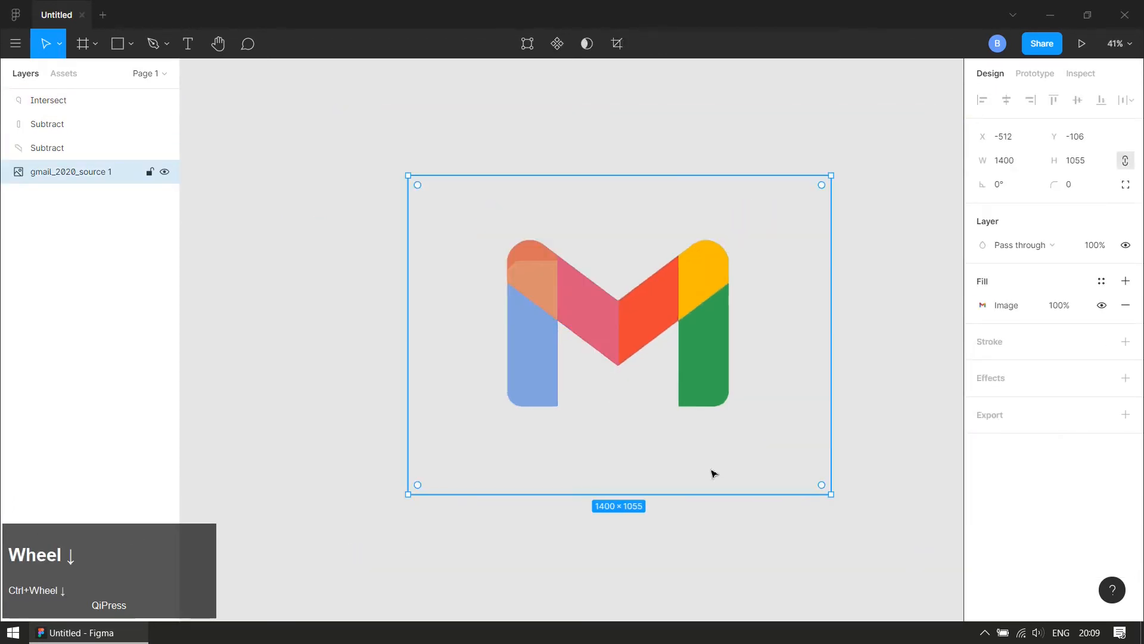
{"action": "left_click", "coordinate": [655, 537], "text": "ctrl"}
{"action": "left_click", "coordinate": [621, 460], "text": "ctrl"}
{"action": "scroll", "coordinate": [620, 459], "scroll_direction": "down", "scroll_amount": 1}
{"action": "left_click_drag", "start_coordinate": [692, 355], "coordinate": [382, 358]}
{"action": "left_click_drag", "start_coordinate": [723, 233], "coordinate": [668, 369]}
- Duplicate the diagonal, leg and corner piece together and move the copies rightward to X 368
{"action": "left_click", "coordinate": [582, 316]}
{"action": "left_click", "coordinate": [544, 289], "text": "shift"}
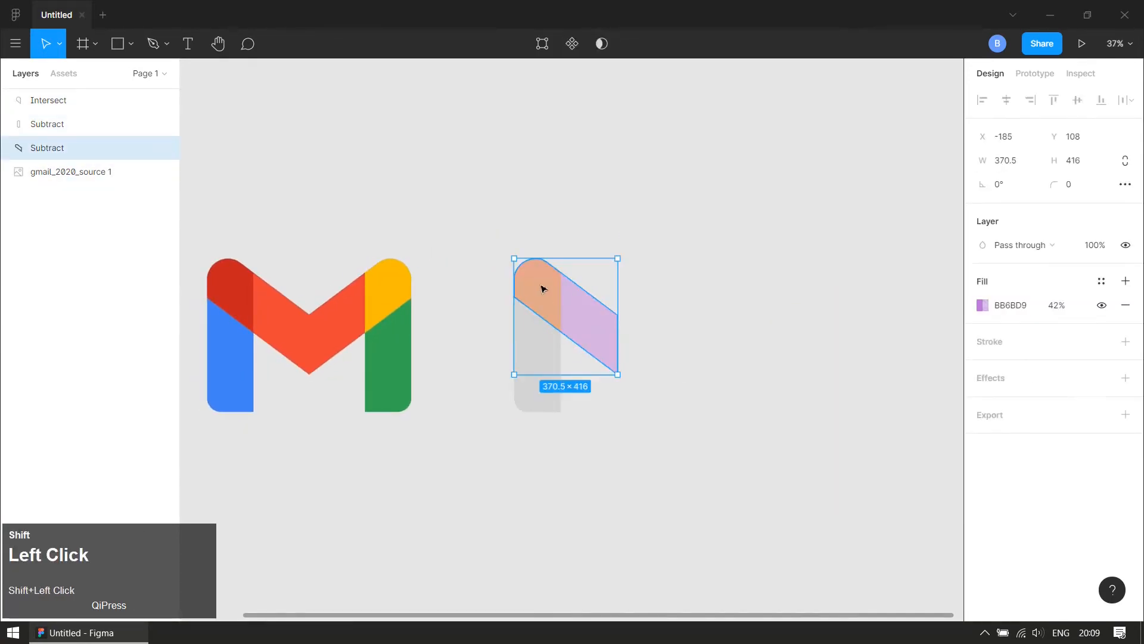
{"action": "left_click", "coordinate": [533, 365], "text": "shift"}
{"action": "left_click_drag", "start_coordinate": [534, 365], "coordinate": [639, 416]}
{"action": "key", "text": "ctrl+z"}
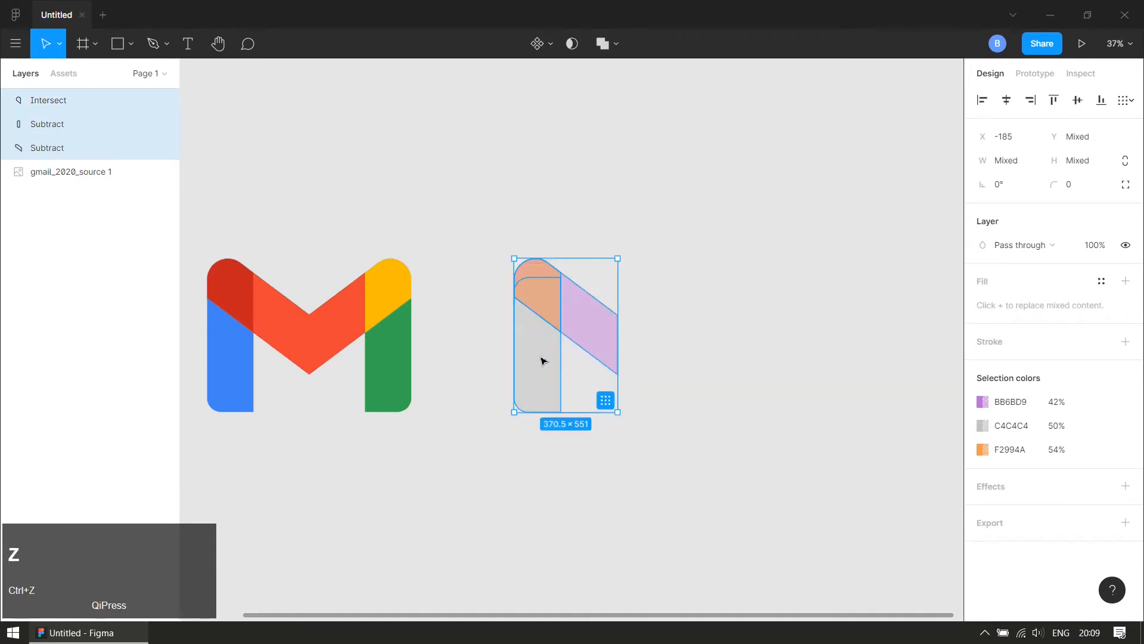
{"action": "key", "text": "ctrl+d"}
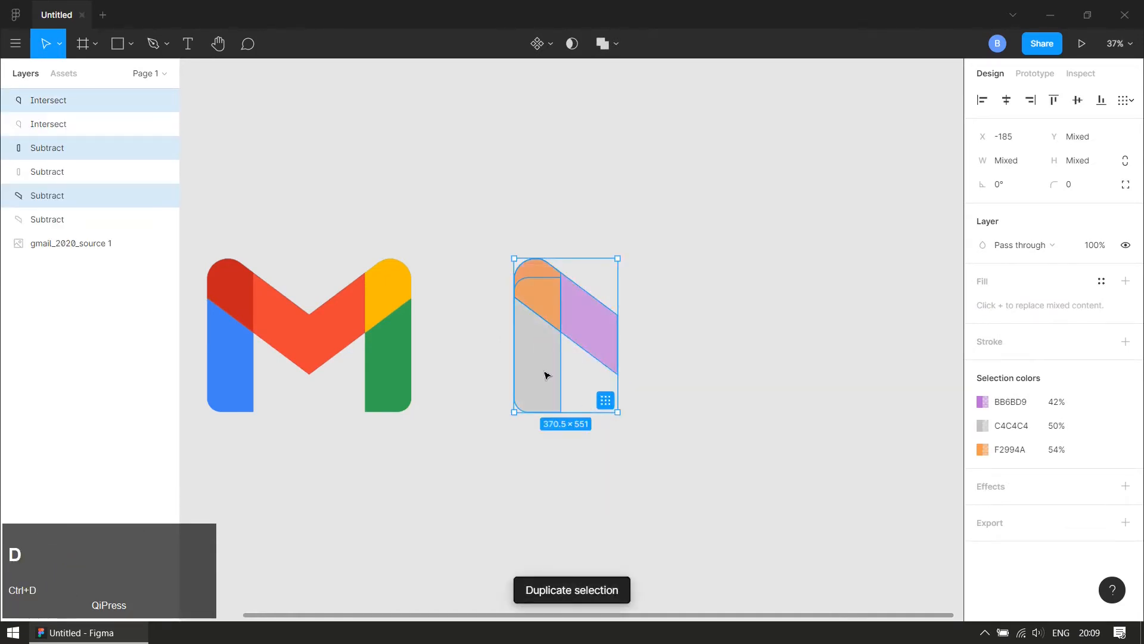
{"action": "left_click_drag", "start_coordinate": [542, 344], "coordinate": [698, 372]}
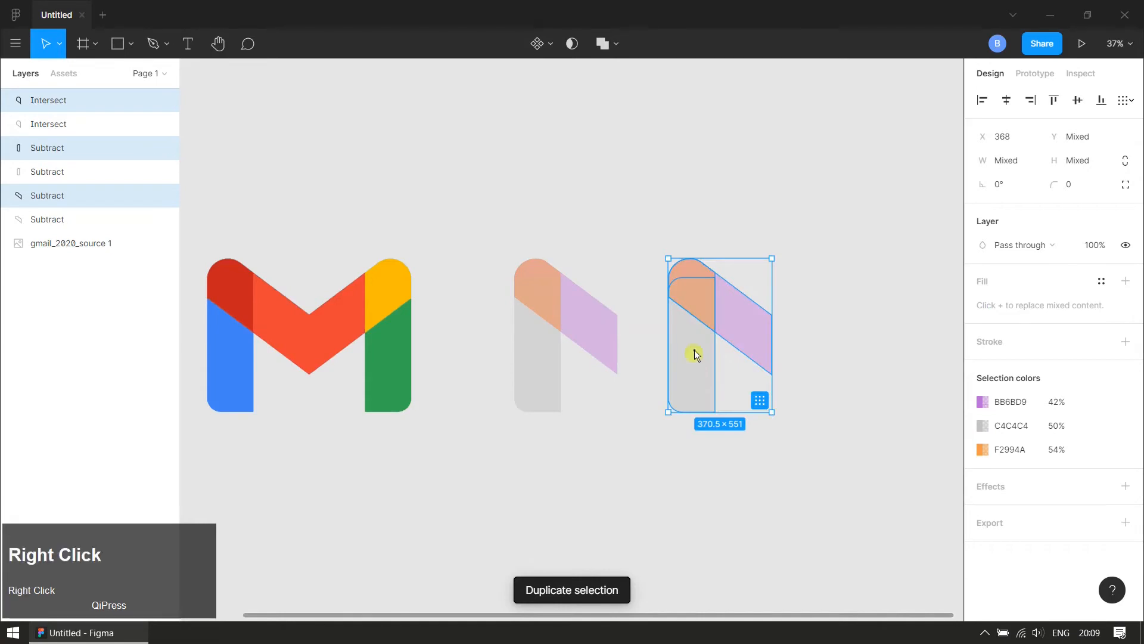
- Flip the copied shapes horizontally and place them against the original diagonal at X 556.5
{"action": "right_click", "coordinate": [695, 353]}
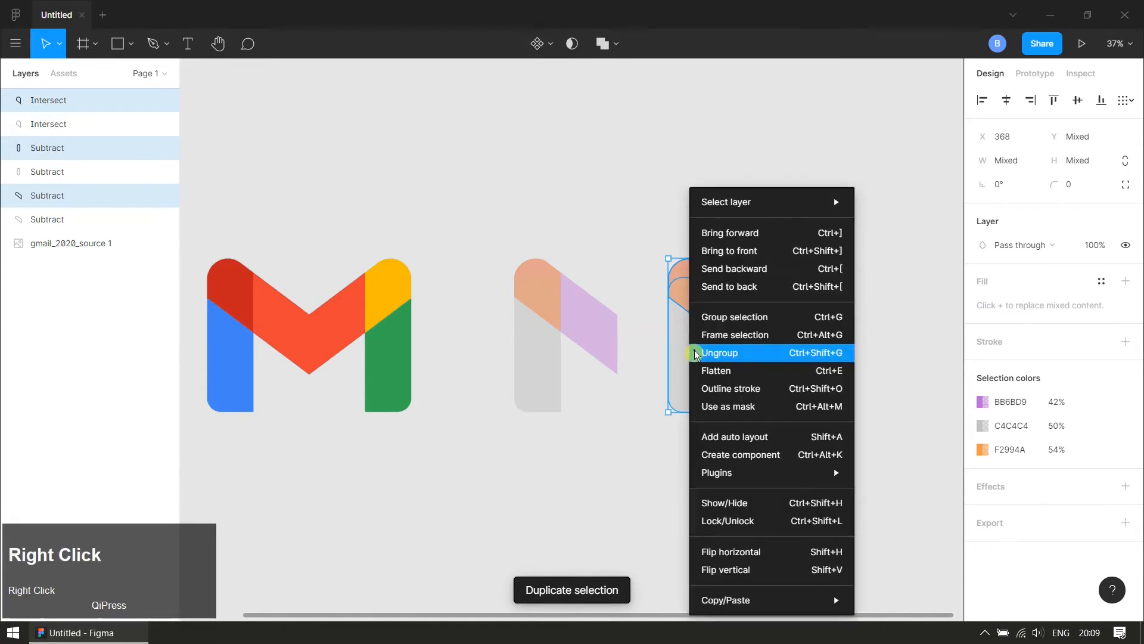
{"action": "left_click", "coordinate": [771, 551]}
{"action": "scroll", "coordinate": [651, 352], "scroll_direction": "up", "scroll_amount": 5, "text": "ctrl"}
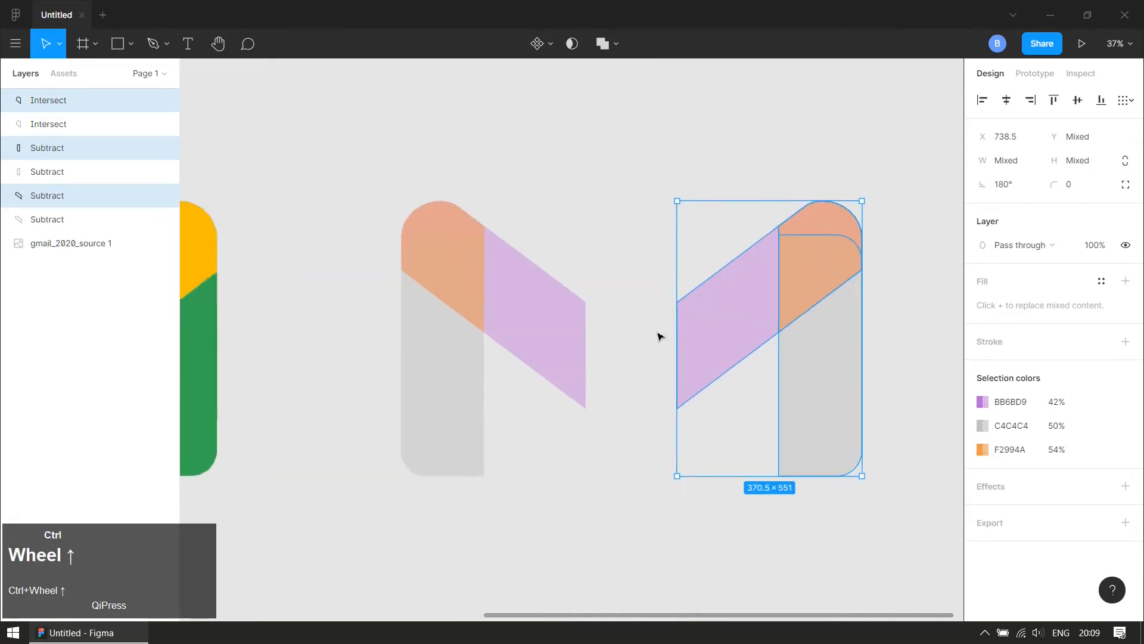
{"action": "left_click_drag", "start_coordinate": [692, 314], "coordinate": [591, 317]}
{"action": "scroll", "coordinate": [618, 395], "scroll_direction": "down", "scroll_amount": 5, "text": "ctrl"}
{"action": "left_click", "coordinate": [604, 422]}
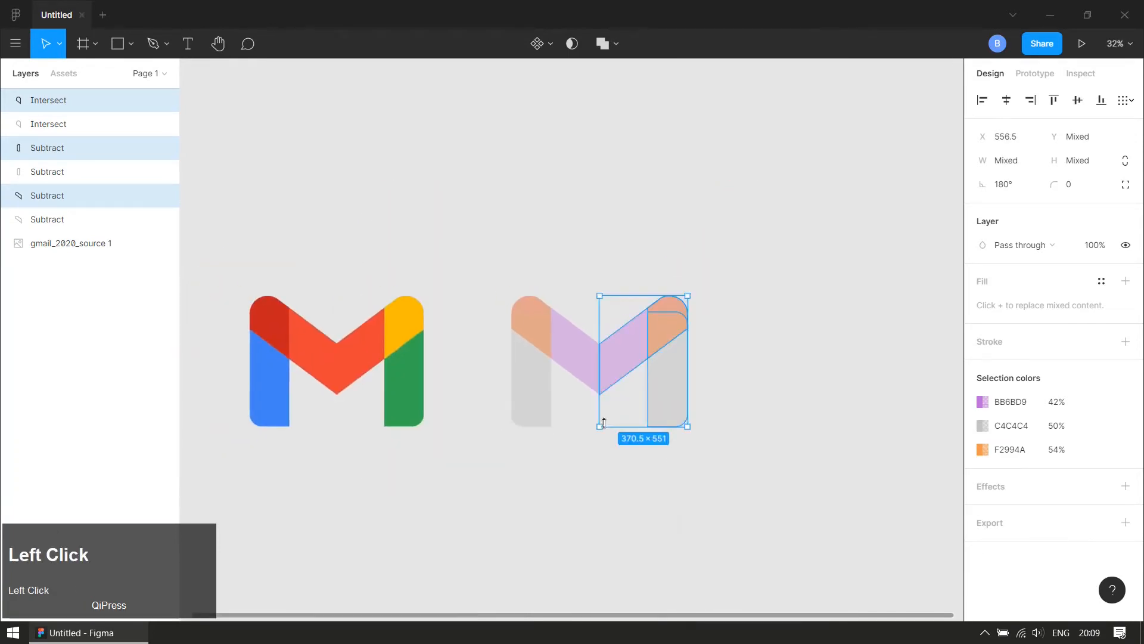
- Combine the two purple diagonals into one V shape with a union
{"action": "left_click", "coordinate": [588, 358]}
{"action": "left_click", "coordinate": [632, 365], "text": "shift"}
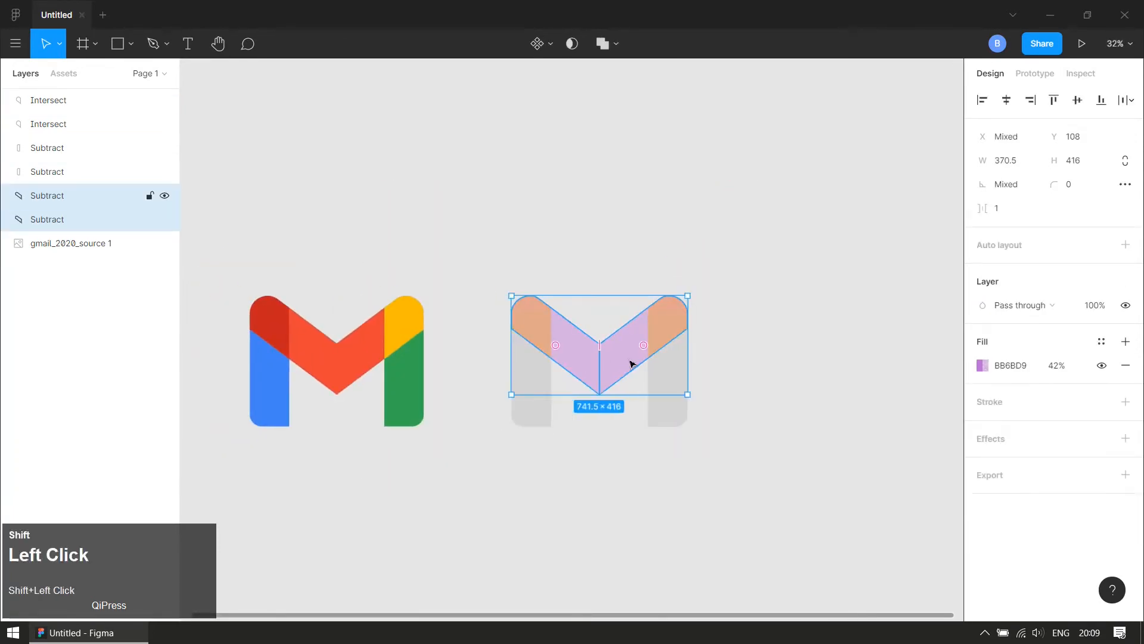
{"action": "left_click", "coordinate": [616, 48]}
{"action": "left_click", "coordinate": [620, 77]}
{"action": "key", "text": "Escape"}
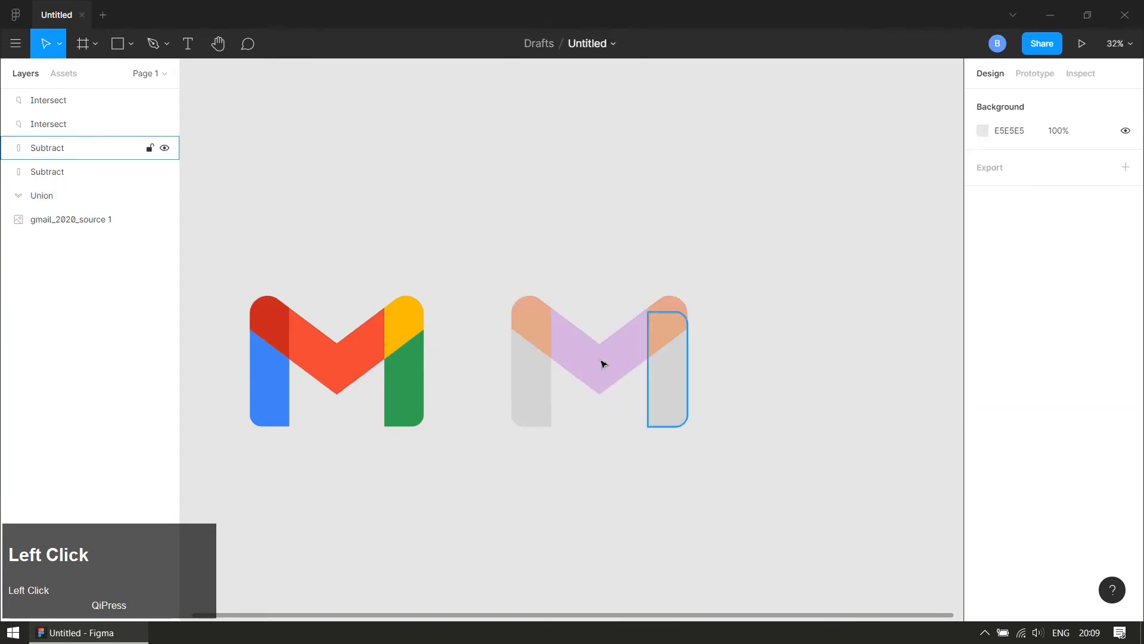
- Examine the seam between the two diagonals at the lower tip of the united V shape
{"action": "left_click_drag", "start_coordinate": [621, 370], "coordinate": [689, 394]}
{"action": "key", "text": "ctrl+z"}
{"action": "scroll", "coordinate": [611, 368], "scroll_direction": "up", "scroll_amount": 4, "text": "ctrl"}
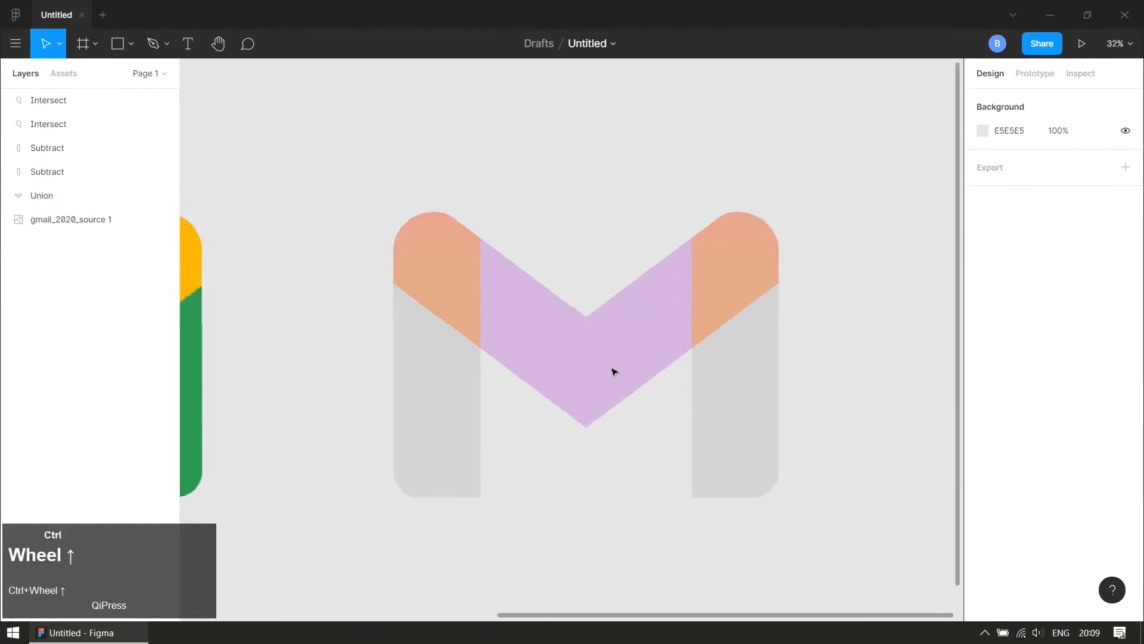
{"action": "scroll", "coordinate": [614, 371], "scroll_direction": "up", "scroll_amount": 3, "text": "ctrl"}
{"action": "key", "text": "ctrl+z"}
{"action": "scroll", "coordinate": [592, 484], "scroll_direction": "up", "scroll_amount": 10, "text": "ctrl"}
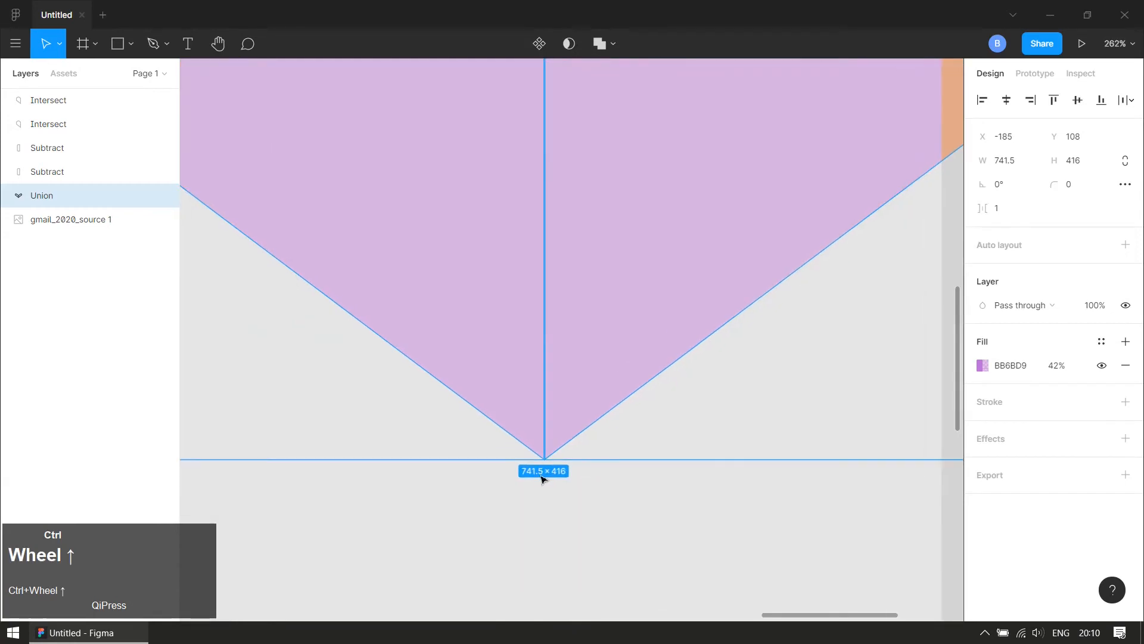
{"action": "left_click", "coordinate": [569, 447]}
{"action": "scroll", "coordinate": [516, 381], "scroll_direction": "up", "scroll_amount": 1, "text": "ctrl"}
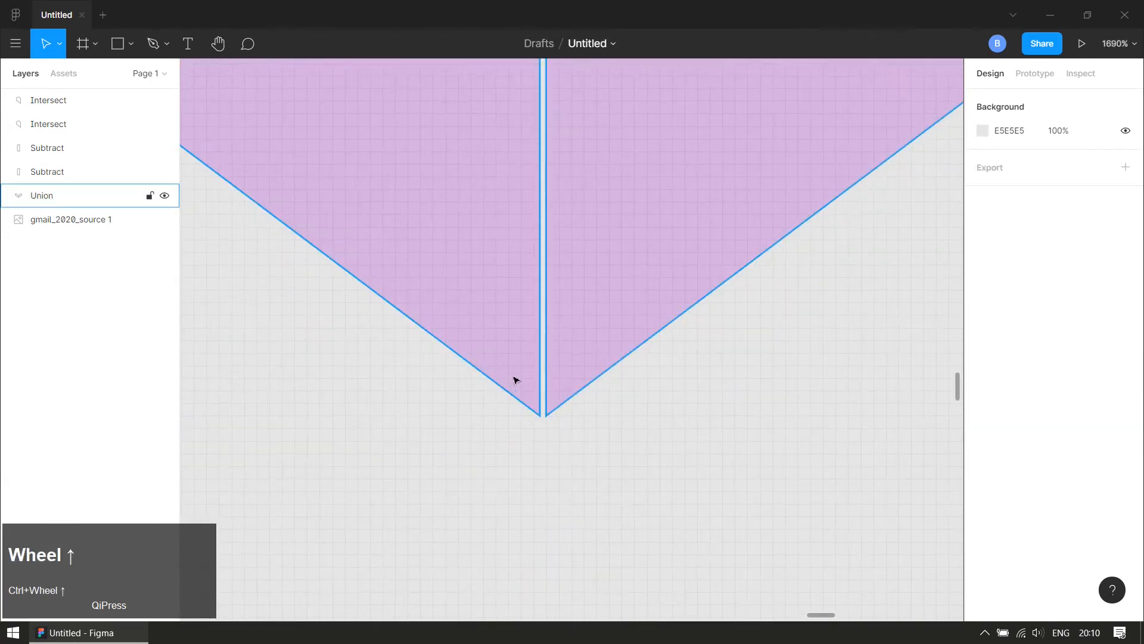
{"action": "left_click", "coordinate": [522, 399]}
{"action": "scroll", "coordinate": [573, 384], "scroll_direction": "down", "scroll_amount": 5, "text": "ctrl"}
{"action": "scroll", "coordinate": [570, 381], "scroll_direction": "down", "scroll_amount": 2}
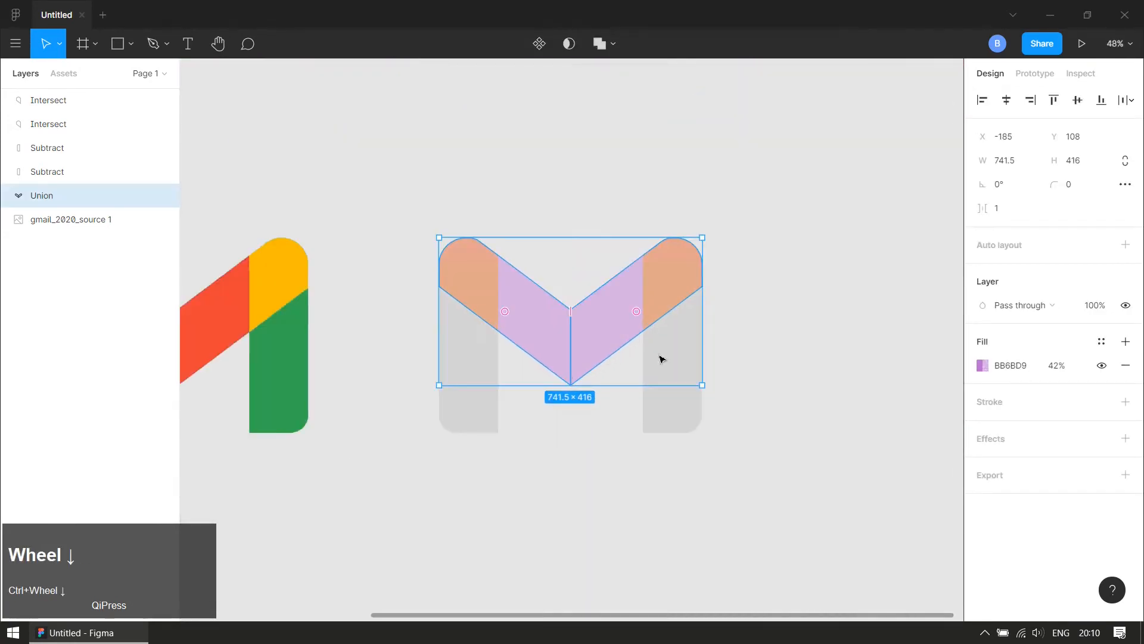
{"action": "left_click", "coordinate": [670, 304]}
{"action": "left_click", "coordinate": [600, 327]}
{"action": "scroll", "coordinate": [567, 374], "scroll_direction": "up", "scroll_amount": 3}
{"action": "scroll", "coordinate": [565, 374], "scroll_direction": "up", "scroll_amount": 4, "text": "ctrl"}
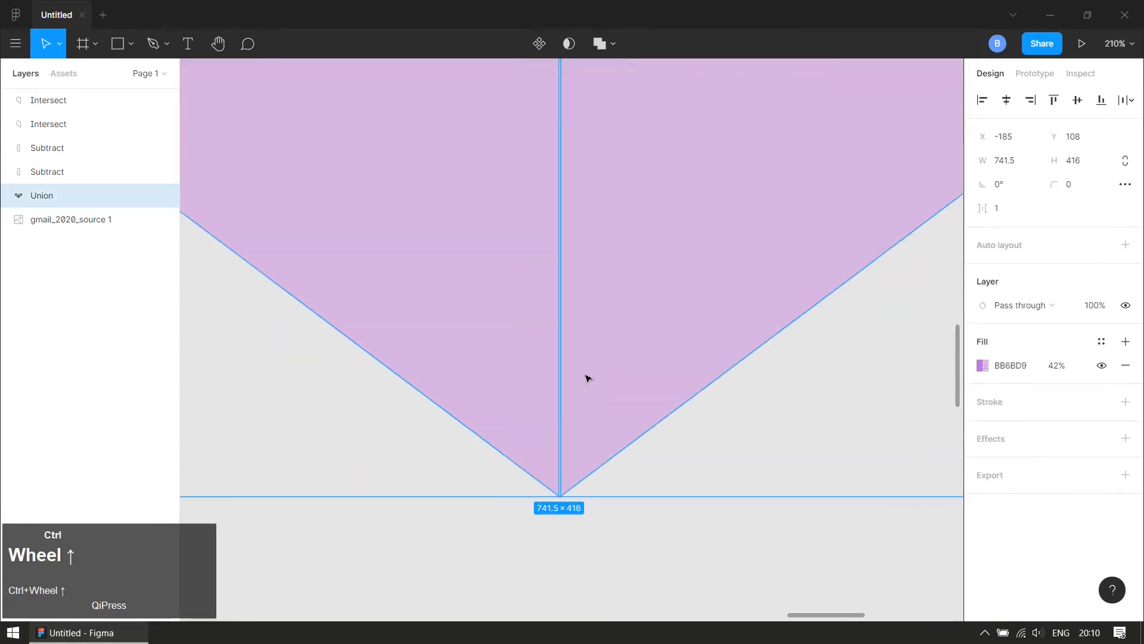
{"action": "scroll", "coordinate": [590, 379], "scroll_direction": "down", "scroll_amount": 5, "text": "ctrl"}
{"action": "left_click", "coordinate": [779, 337]}
{"action": "left_click_drag", "start_coordinate": [633, 295], "coordinate": [701, 364]}
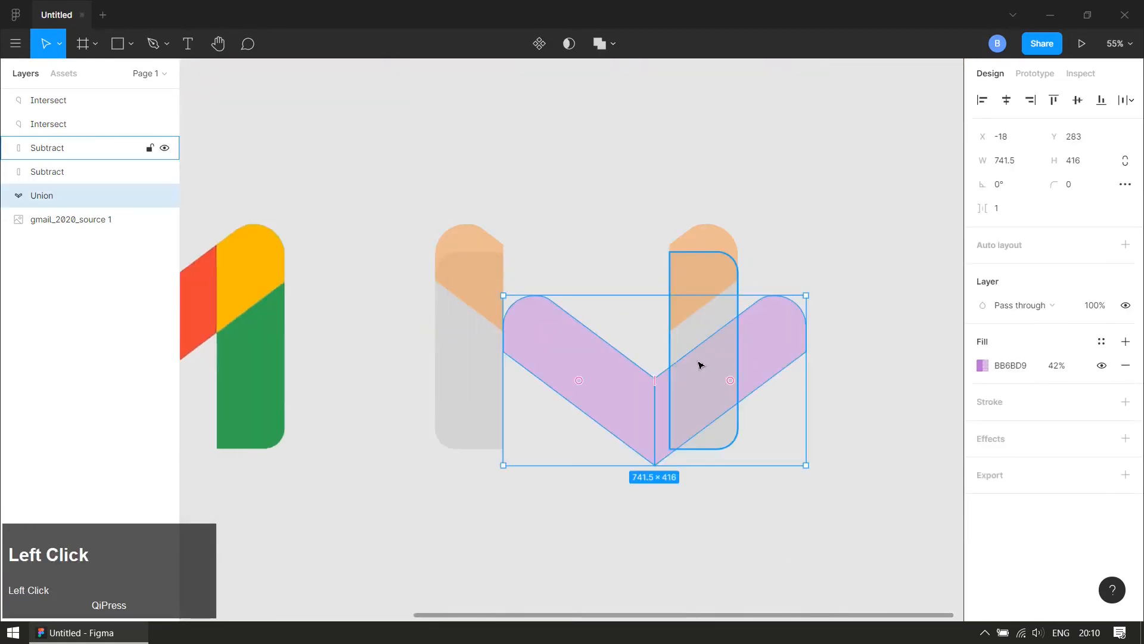
{"action": "key", "text": "ctrl+z"}
{"action": "key", "text": "ctrl+z"}
{"action": "left_click", "coordinate": [629, 412]}
{"action": "left_click_drag", "start_coordinate": [638, 340], "coordinate": [685, 388]}
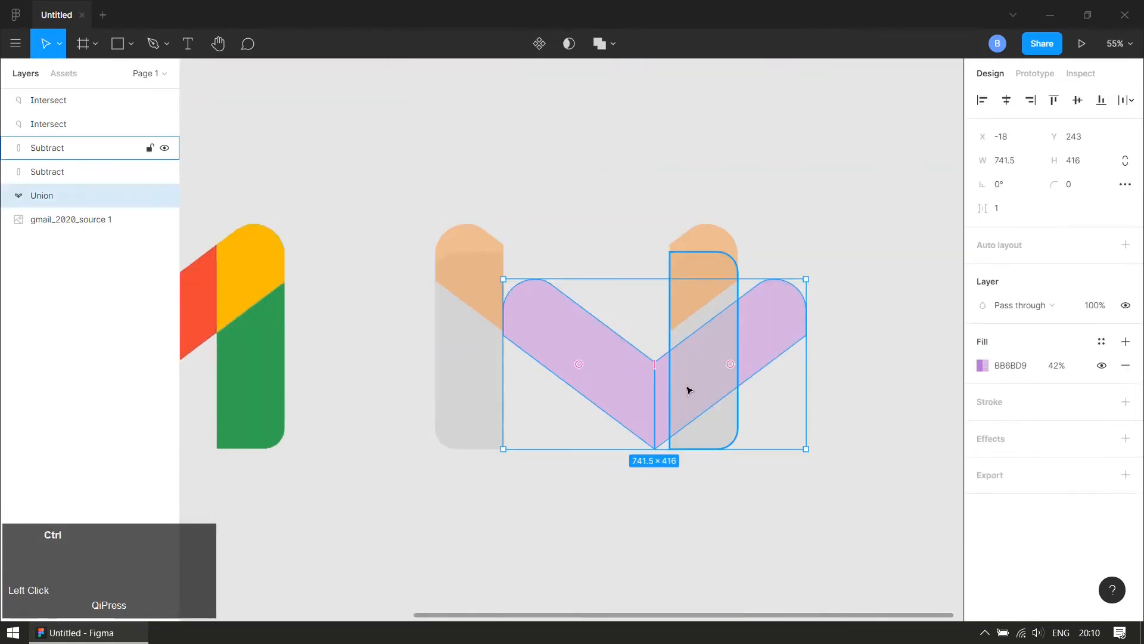
{"action": "key", "text": "ctrl+z"}
{"action": "key", "text": "ctrl+z"}
- Undo the union of the diagonals and delete the mirrored diagonal, leg and corner copies
{"action": "left_click", "coordinate": [789, 319]}
{"action": "left_click", "coordinate": [669, 312]}
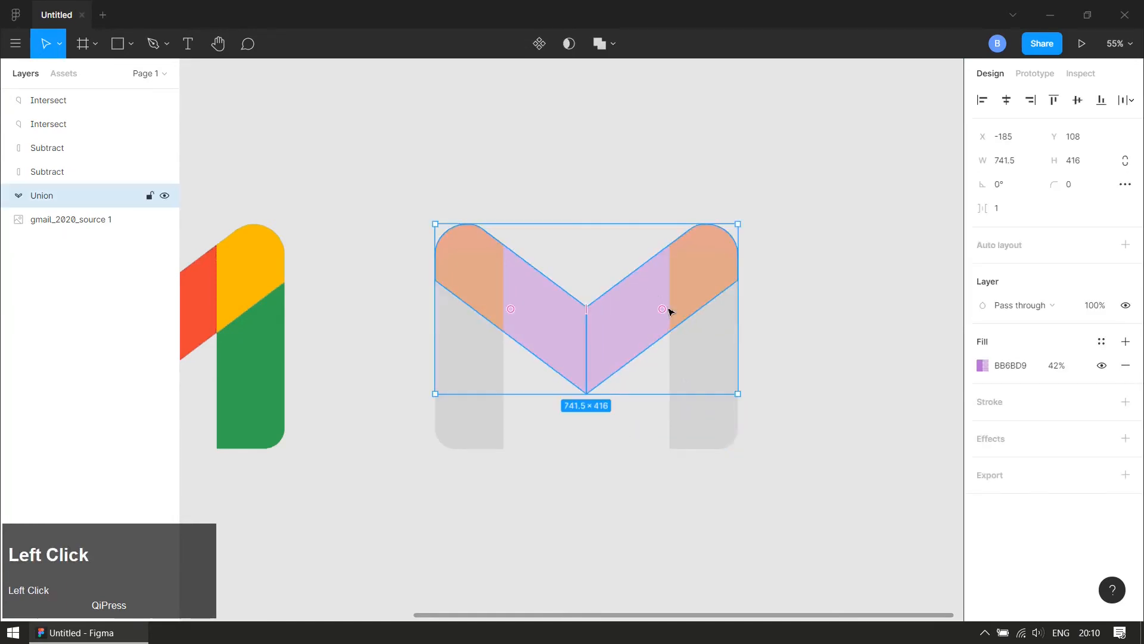
{"action": "key", "text": "ctrl+z"}
{"action": "key", "text": "ctrl+z"}
{"action": "key", "text": "ctrl+z"}
{"action": "key", "text": "ctrl+z"}
{"action": "key", "text": "ctrl+z"}
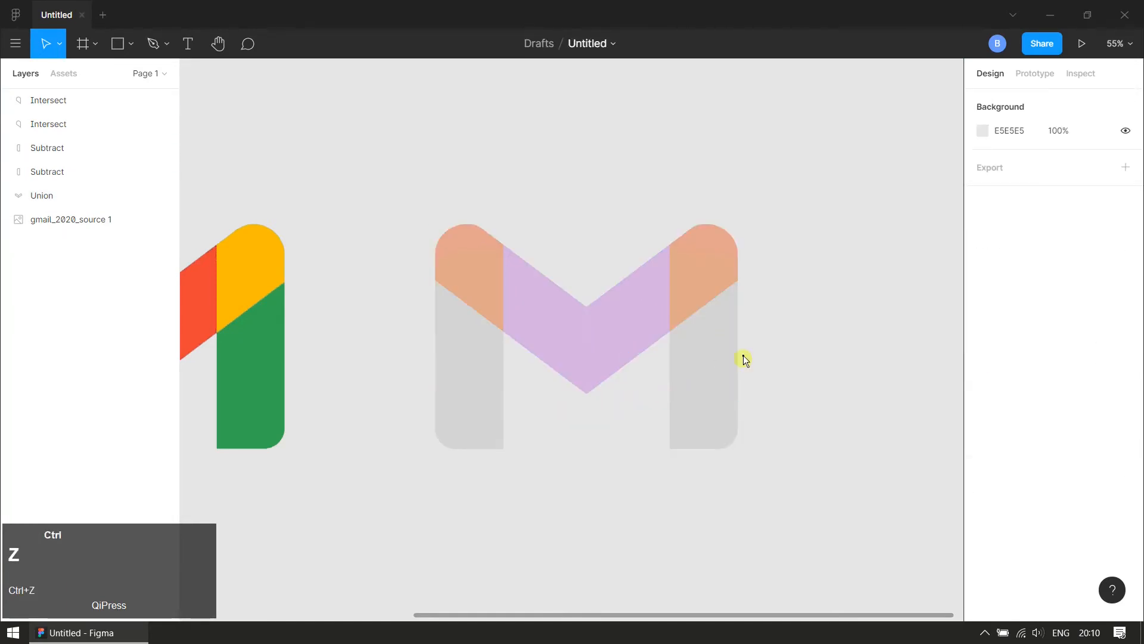
{"action": "left_click_drag", "start_coordinate": [753, 191], "coordinate": [627, 482]}
{"action": "key", "text": "Delete"}
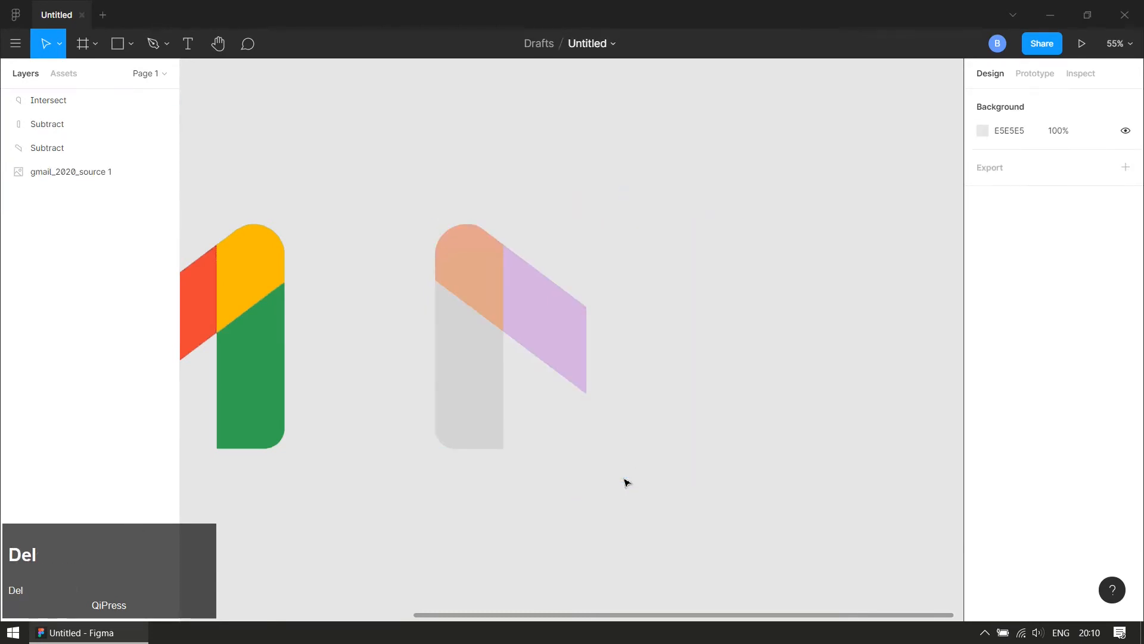
{"action": "left_click_drag", "start_coordinate": [652, 183], "coordinate": [404, 481]}
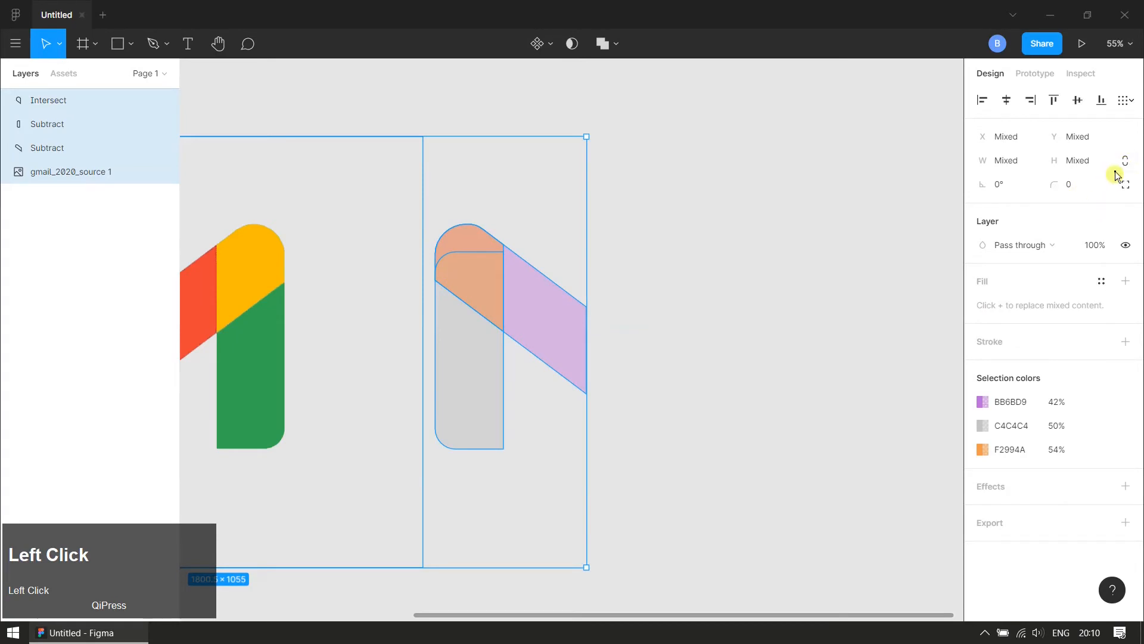
{"action": "left_click", "coordinate": [668, 290]}
{"action": "left_click_drag", "start_coordinate": [651, 186], "coordinate": [454, 469]}
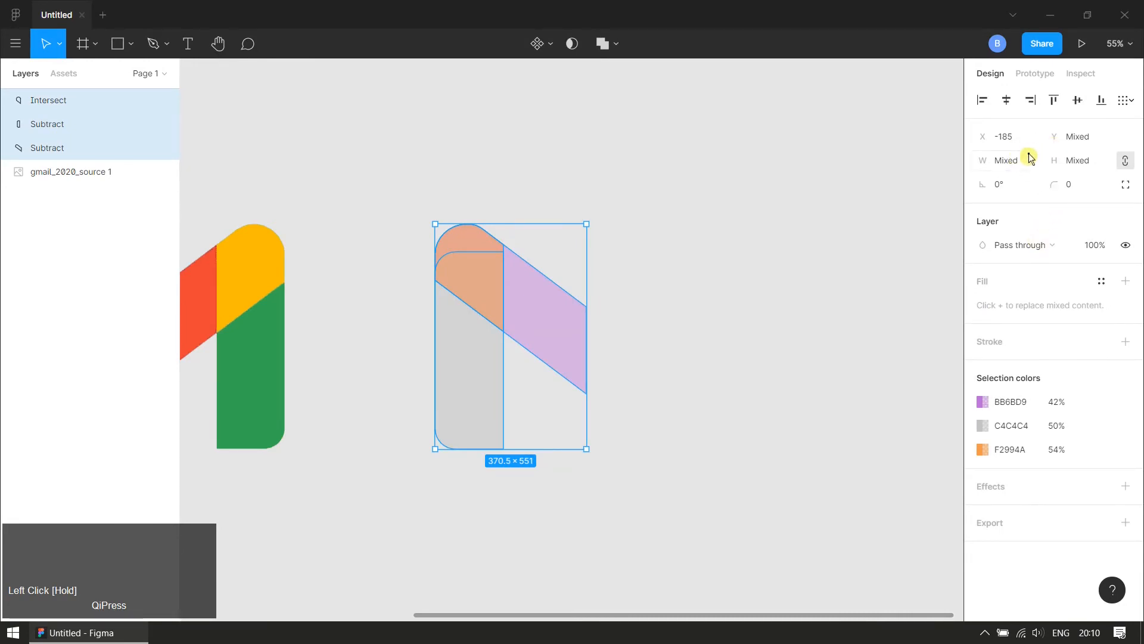
{"action": "left_click", "coordinate": [749, 379]}
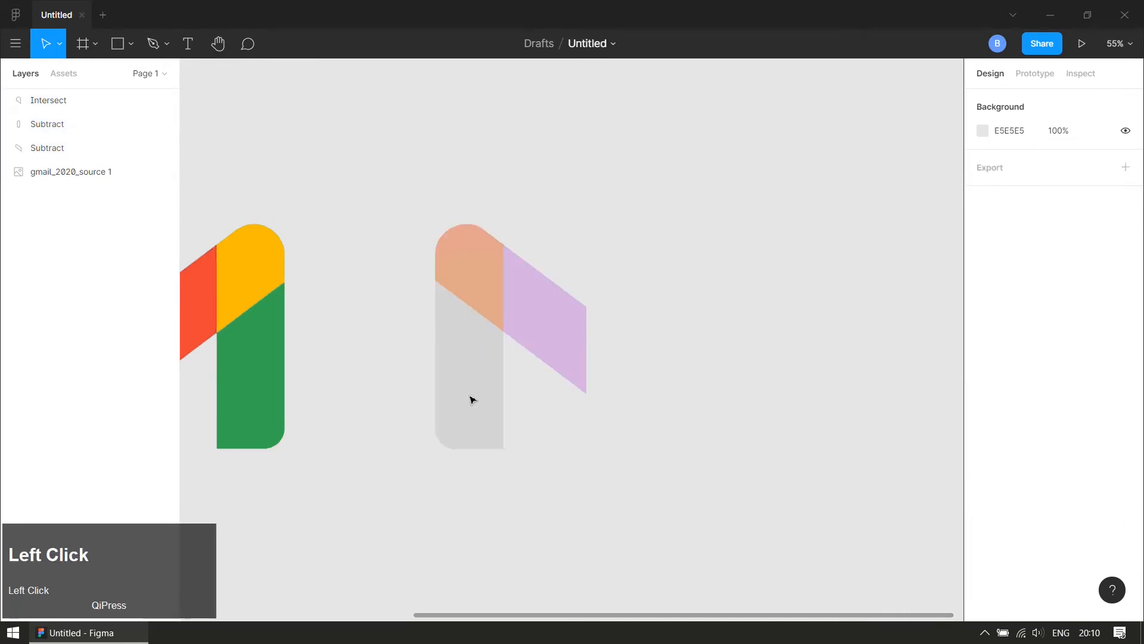
- Group the leg, diagonal and corner piece, and set the group's width to 370
{"action": "left_click", "coordinate": [472, 400]}
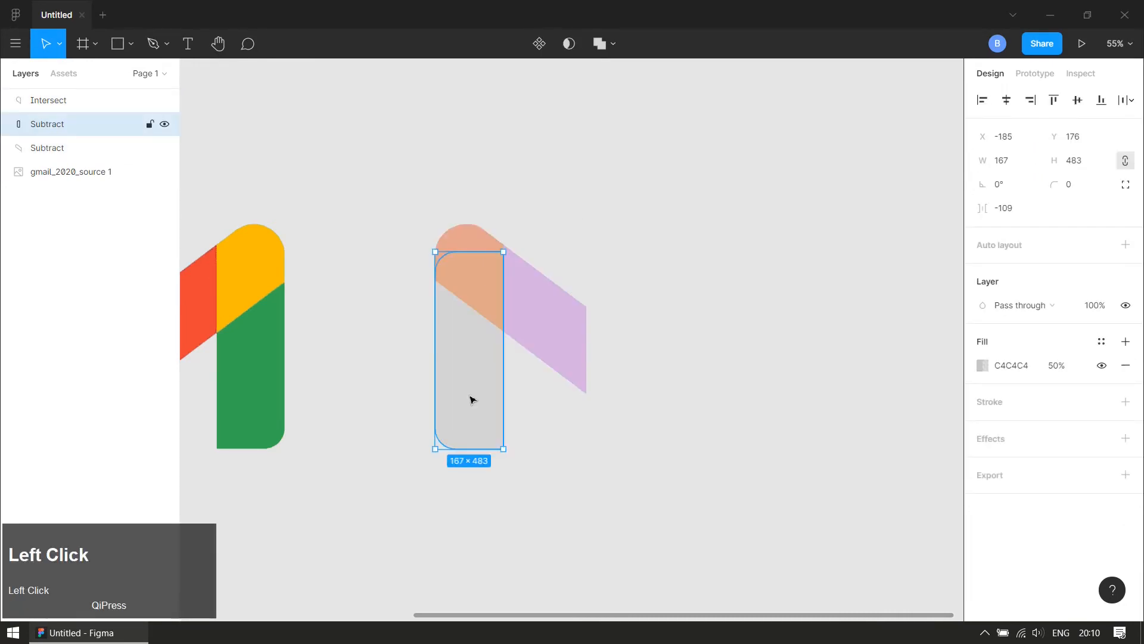
{"action": "left_click", "coordinate": [544, 324], "text": "shift"}
{"action": "left_click", "coordinate": [488, 249], "text": "shift"}
{"action": "key", "text": "ctrl+g"}
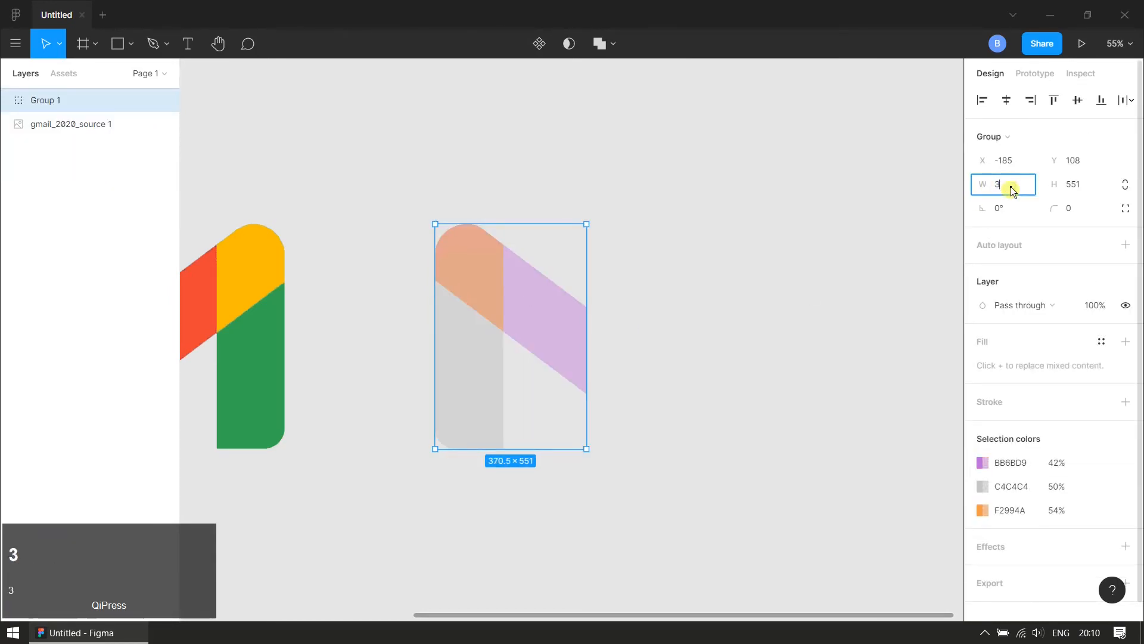
{"action": "key", "text": "Return"}
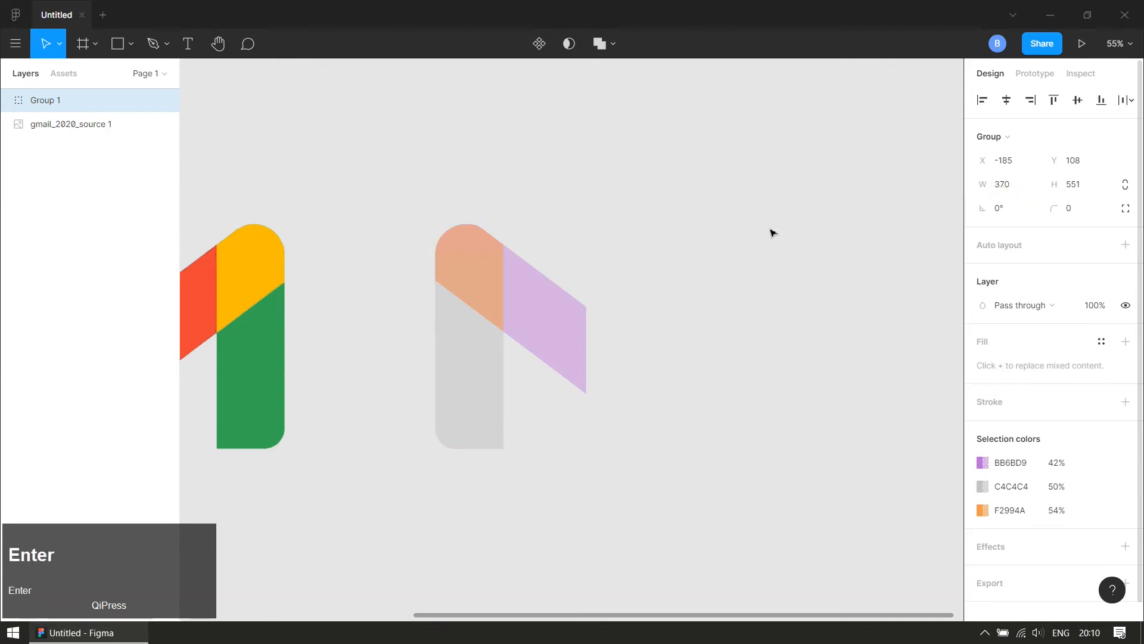
- Move the grouped half of the M to X -207, Y 242
{"action": "left_click", "coordinate": [541, 309]}
{"action": "scroll", "coordinate": [468, 473], "scroll_direction": "up", "scroll_amount": 10, "text": "ctrl"}
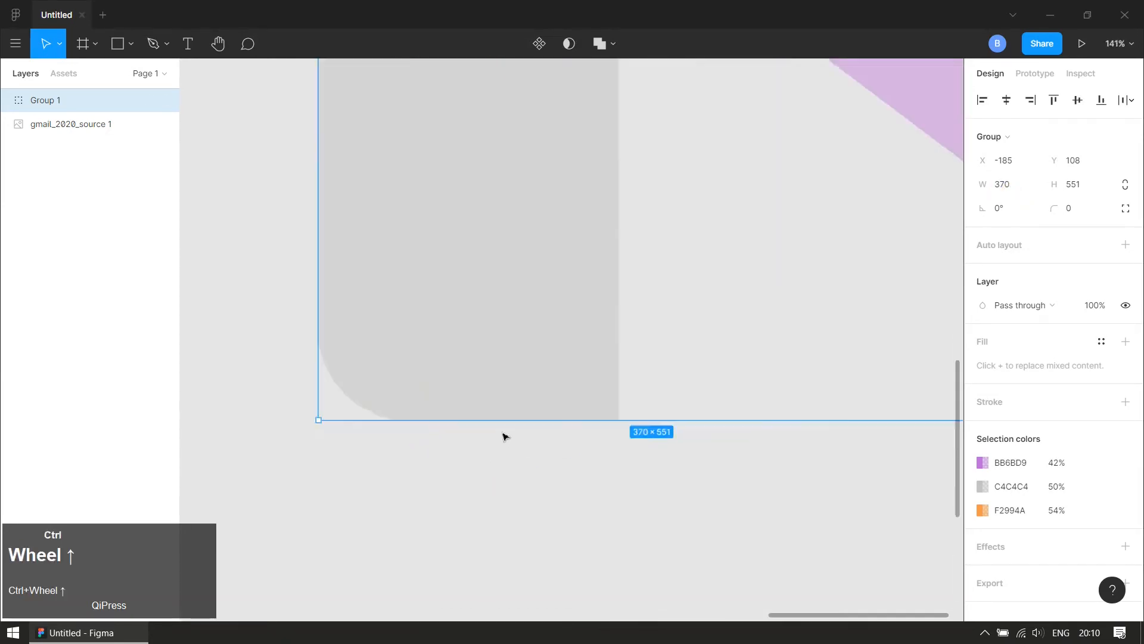
{"action": "left_click_drag", "start_coordinate": [581, 356], "coordinate": [600, 318]}
{"action": "scroll", "coordinate": [610, 347], "scroll_direction": "down", "scroll_amount": 3, "text": "ctrl"}
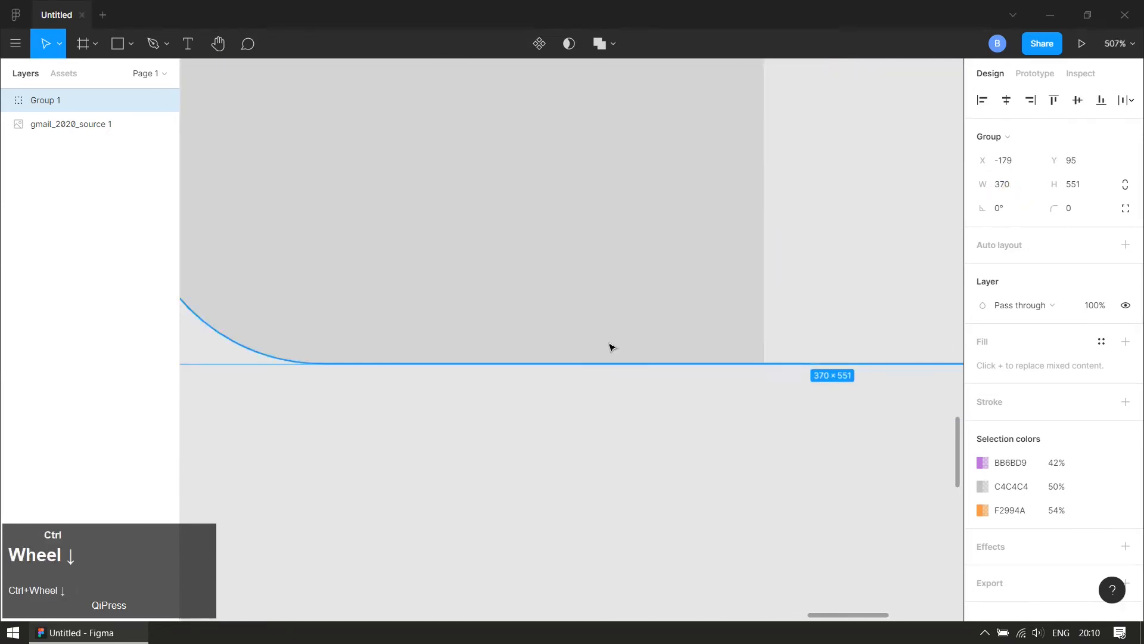
{"action": "left_click_drag", "start_coordinate": [600, 264], "coordinate": [580, 366]}
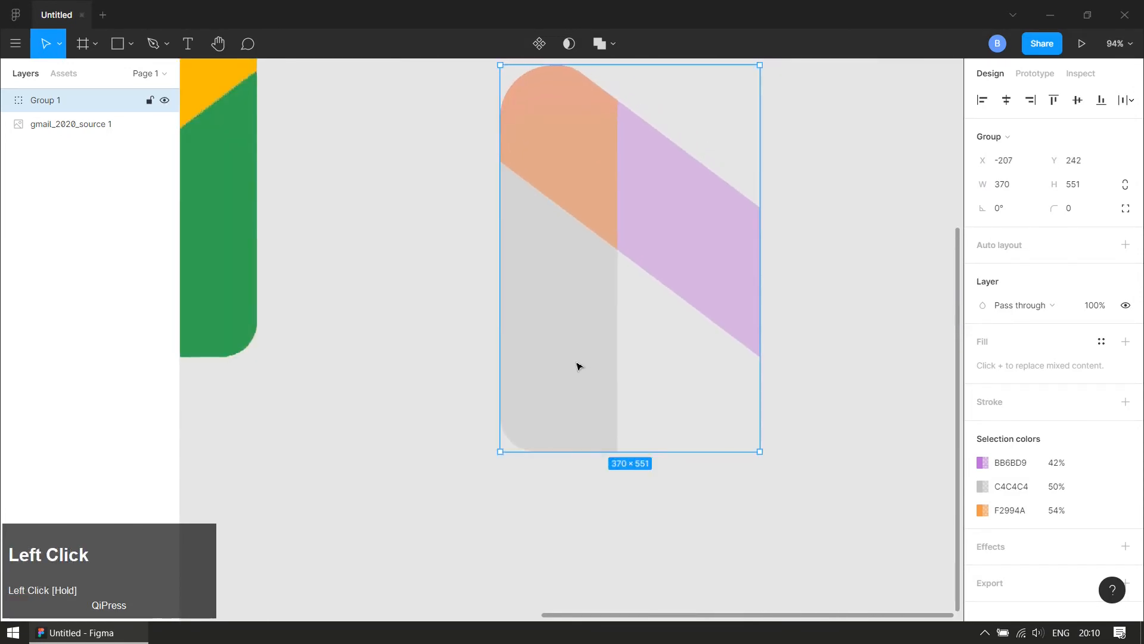
- Duplicate the grouped half, move the copy rightward to X 264 and flip it horizontally
{"action": "scroll", "coordinate": [581, 345], "scroll_direction": "down", "scroll_amount": 1, "text": "ctrl"}
{"action": "scroll", "coordinate": [581, 315], "scroll_direction": "down", "scroll_amount": 2, "text": "ctrl"}
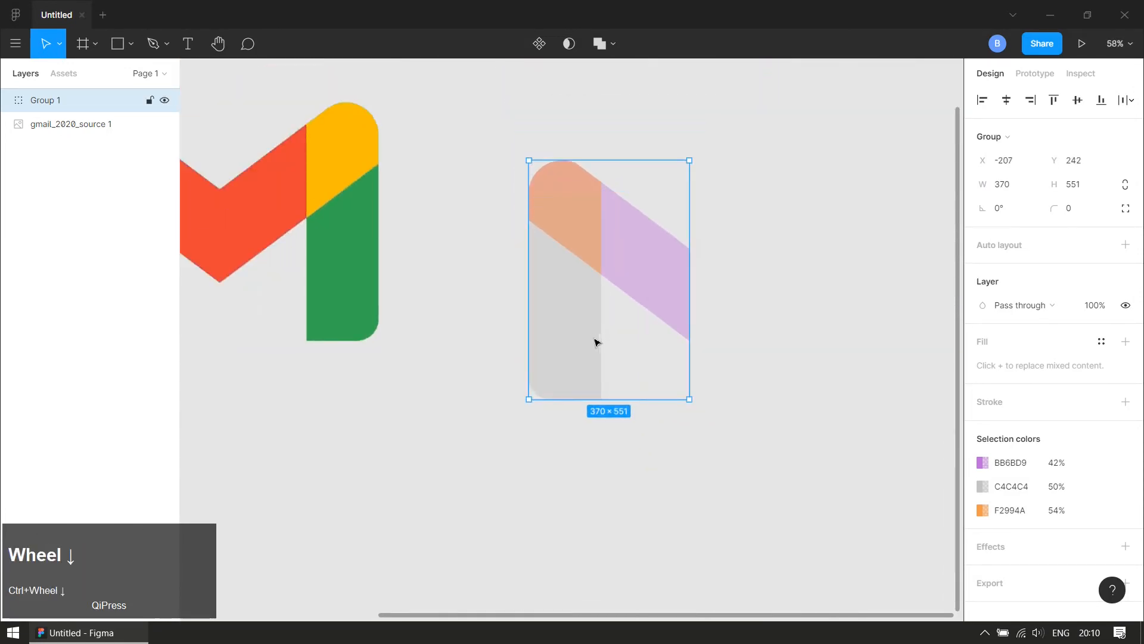
{"action": "key", "text": "ctrl+d"}
{"action": "left_click_drag", "start_coordinate": [572, 311], "coordinate": [782, 314]}
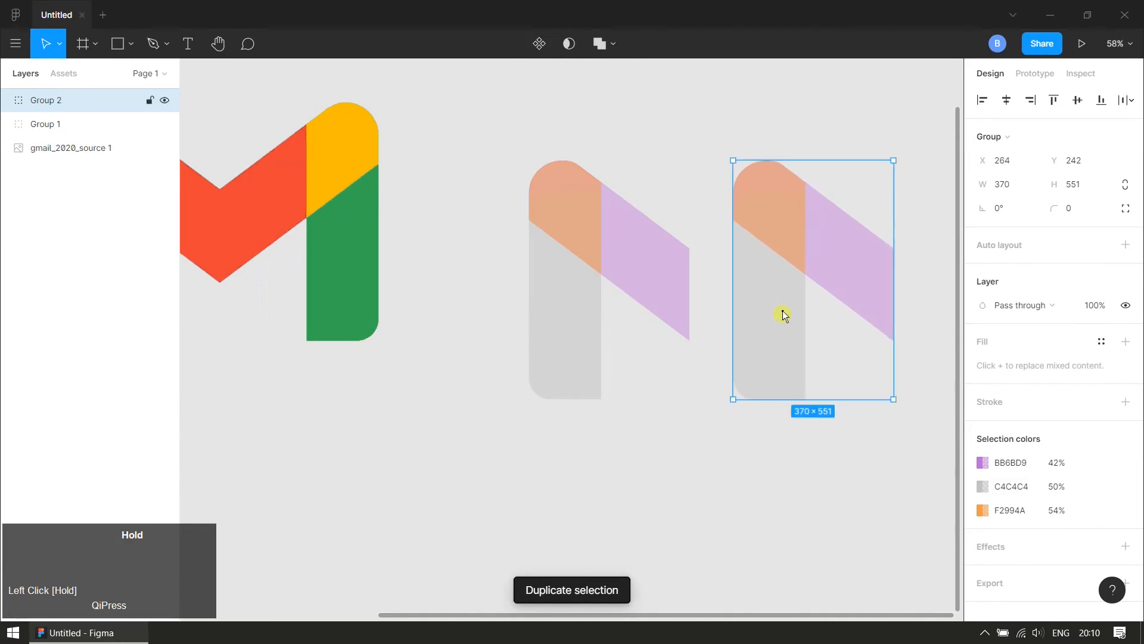
{"action": "key", "text": "shift+h"}
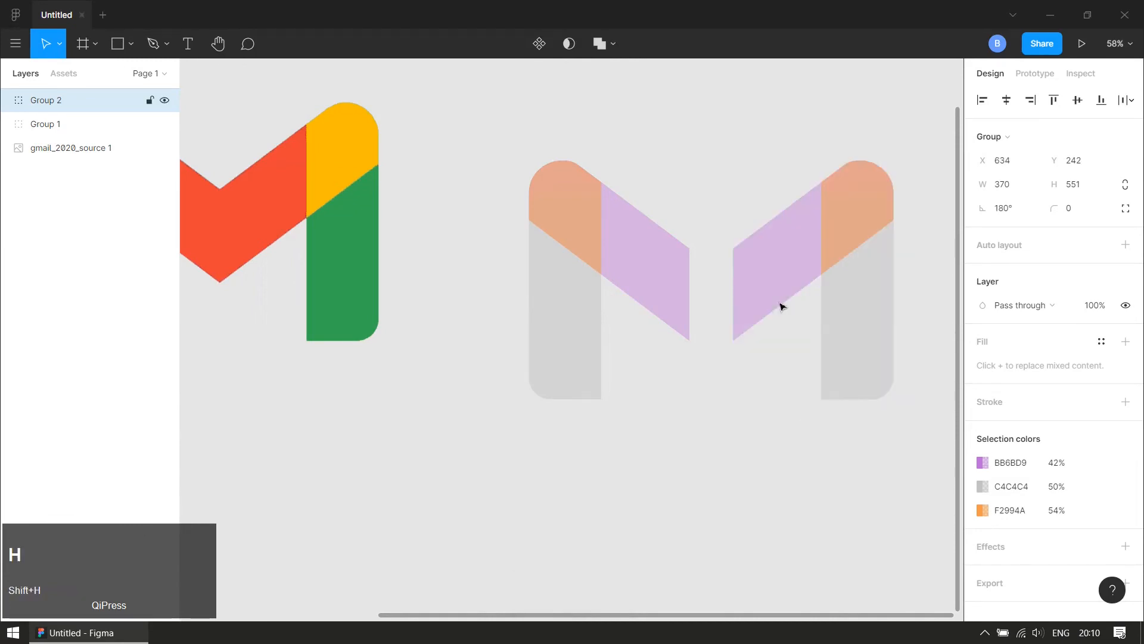
- Move the flipped group against the original half to X 533, so the diagonals meet without a gap
{"action": "scroll", "coordinate": [780, 305], "scroll_direction": "up", "scroll_amount": 7, "text": "ctrl"}
{"action": "left_click_drag", "start_coordinate": [736, 327], "coordinate": [605, 303]}
{"action": "scroll", "coordinate": [648, 355], "scroll_direction": "down", "scroll_amount": 5, "text": "ctrl"}
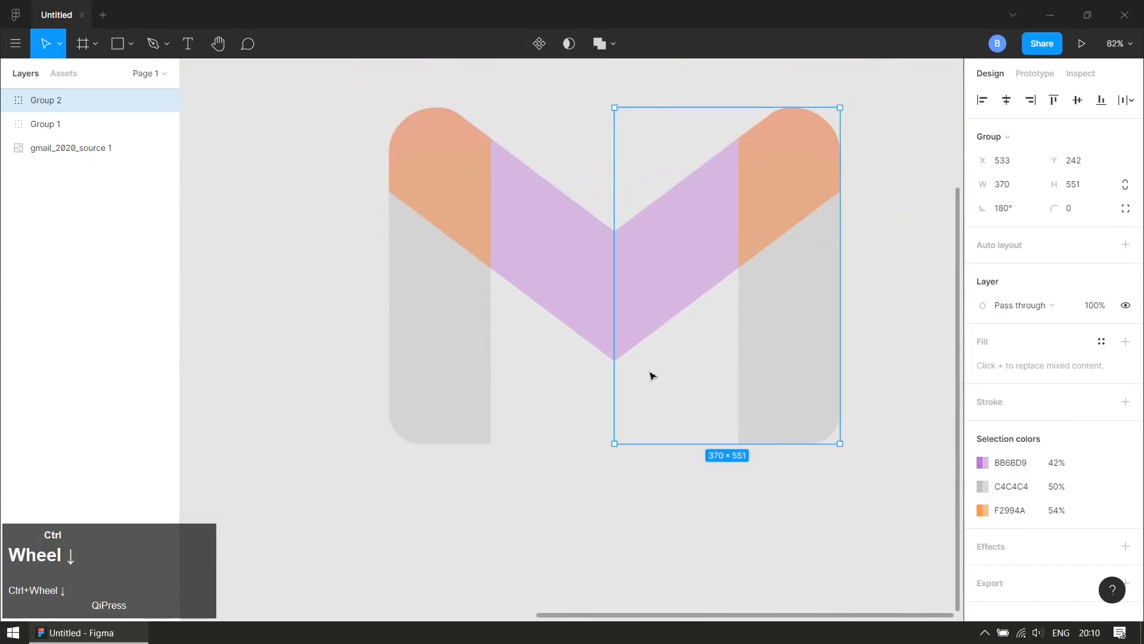
{"action": "left_click", "coordinate": [652, 375]}
- Ungroup both halves of the M into separate leg, diagonal and corner pieces
{"action": "left_click", "coordinate": [616, 291]}
{"action": "left_click", "coordinate": [566, 256], "text": "shift"}
{"action": "right_click", "coordinate": [564, 257]}
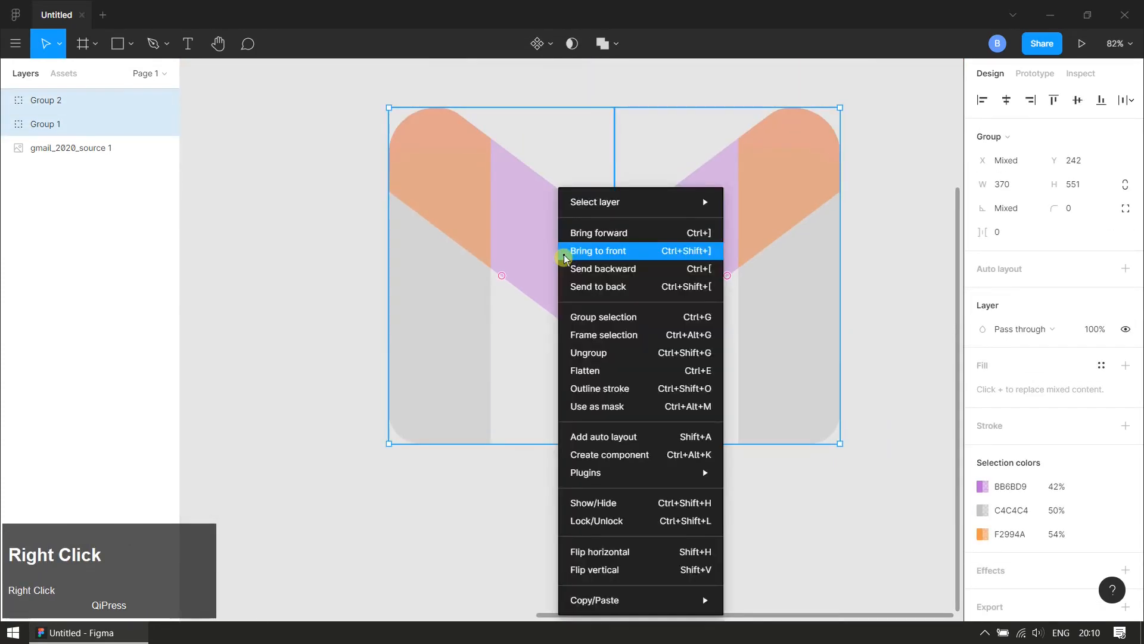
{"action": "left_click", "coordinate": [603, 353]}
{"action": "left_click", "coordinate": [583, 393]}
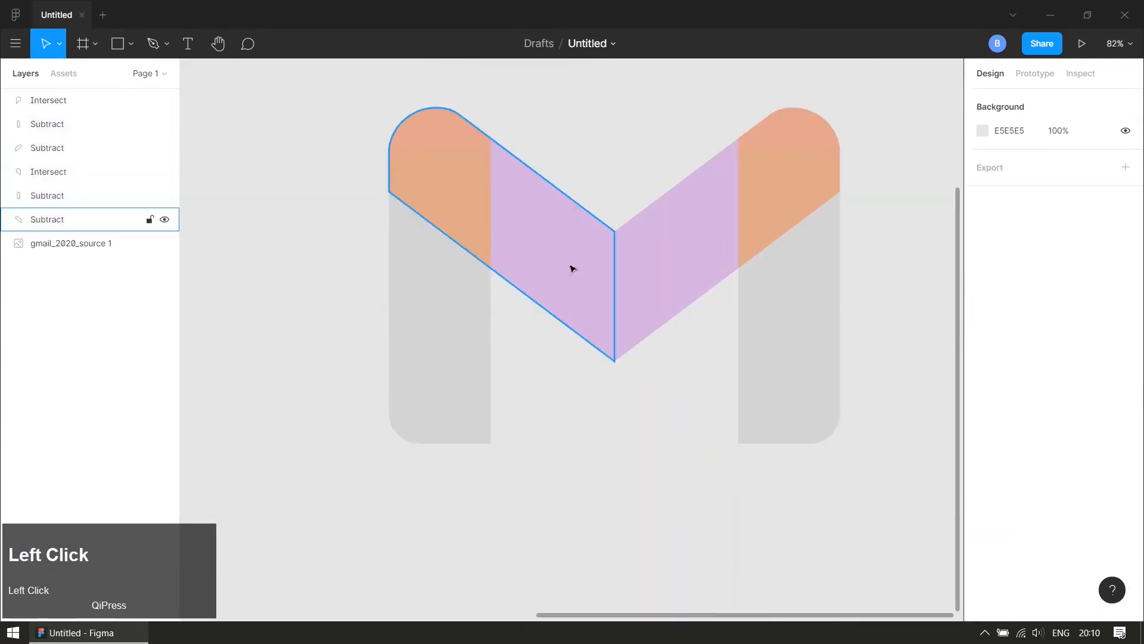
- Try to join the two diagonals into one V shape with a Union
{"action": "left_click", "coordinate": [572, 250]}
{"action": "left_click", "coordinate": [669, 253], "text": "shift"}
{"action": "left_click", "coordinate": [619, 46]}
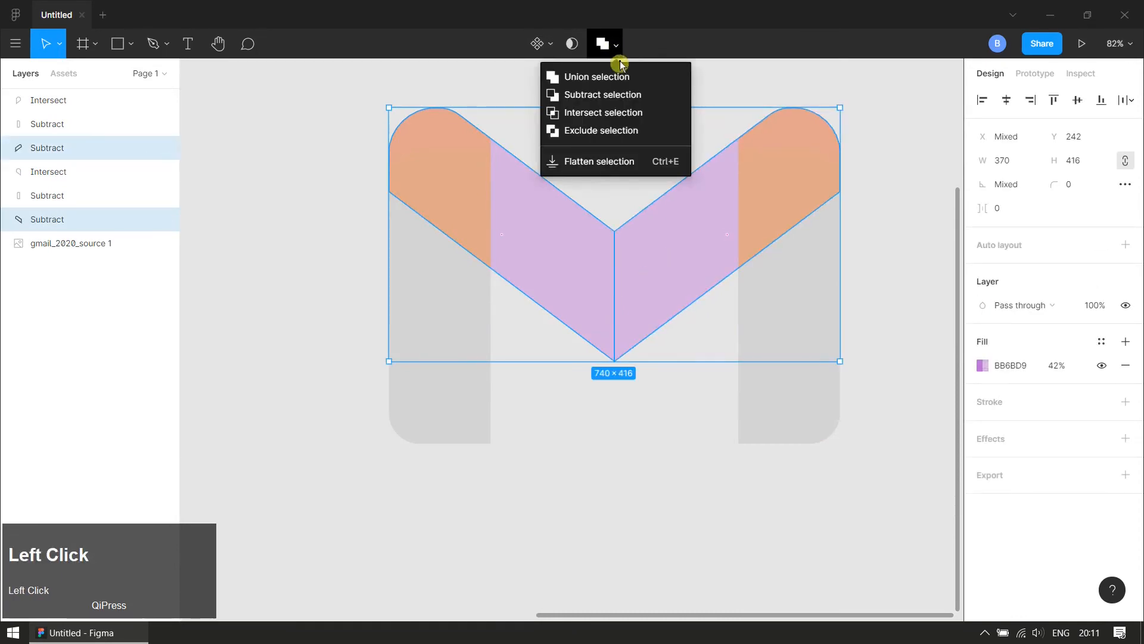
{"action": "left_click", "coordinate": [615, 80]}
{"action": "left_click", "coordinate": [622, 124]}
{"action": "left_click_drag", "start_coordinate": [638, 290], "coordinate": [683, 305]}
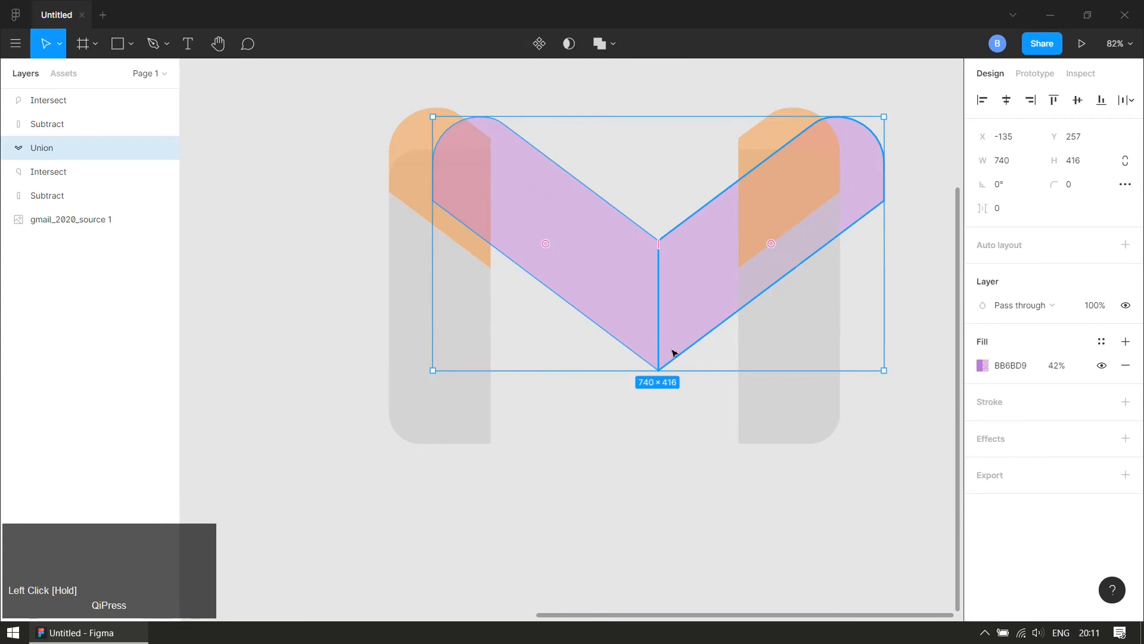
{"action": "key", "text": "ctrl+z"}
- Undo the union so the two diagonals are separate pieces again
{"action": "left_click", "coordinate": [644, 342]}
{"action": "left_click", "coordinate": [654, 275]}
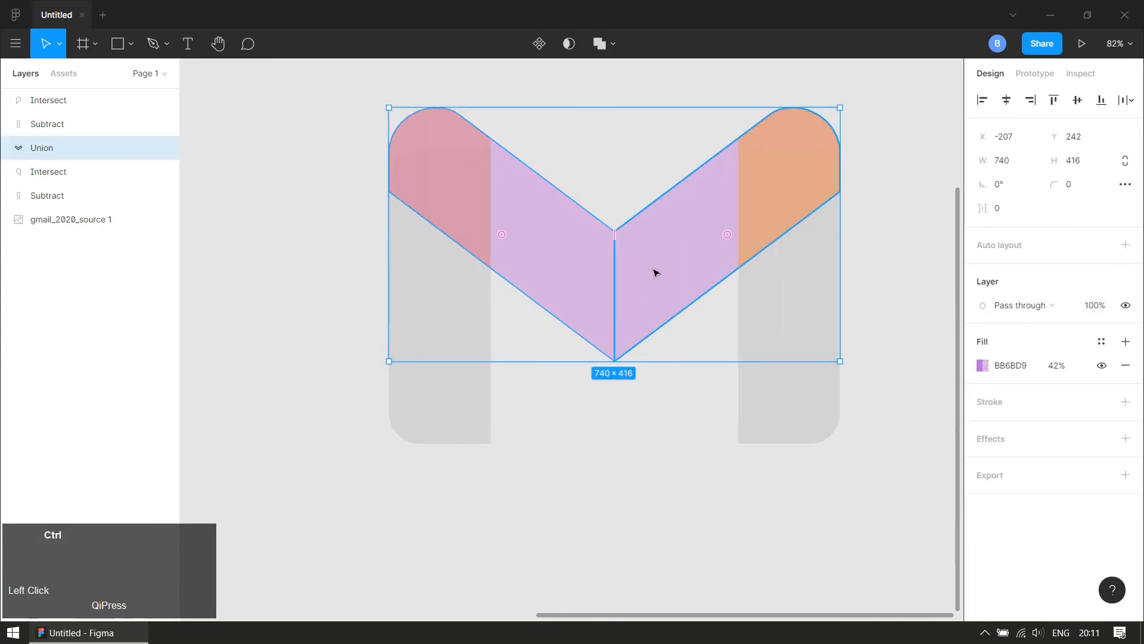
{"action": "key", "text": "ctrl+z"}
{"action": "left_click", "coordinate": [662, 276]}
{"action": "key", "text": "ctrl+z"}
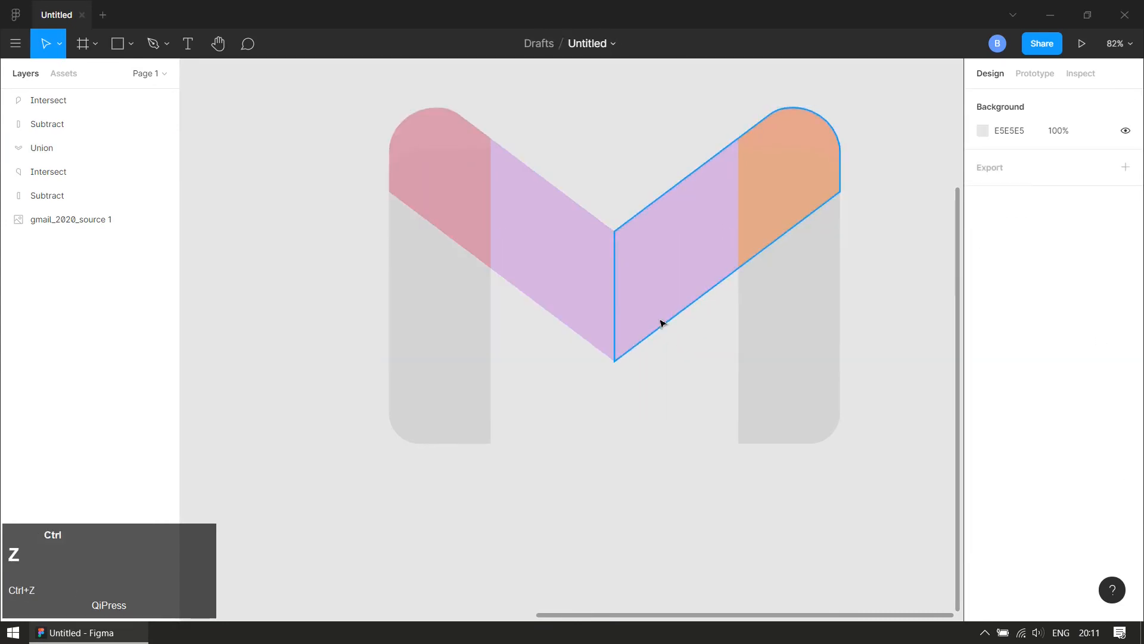
{"action": "left_click", "coordinate": [665, 354]}
{"action": "left_click_drag", "start_coordinate": [653, 276], "coordinate": [712, 342]}
{"action": "key", "text": "ctrl+z"}
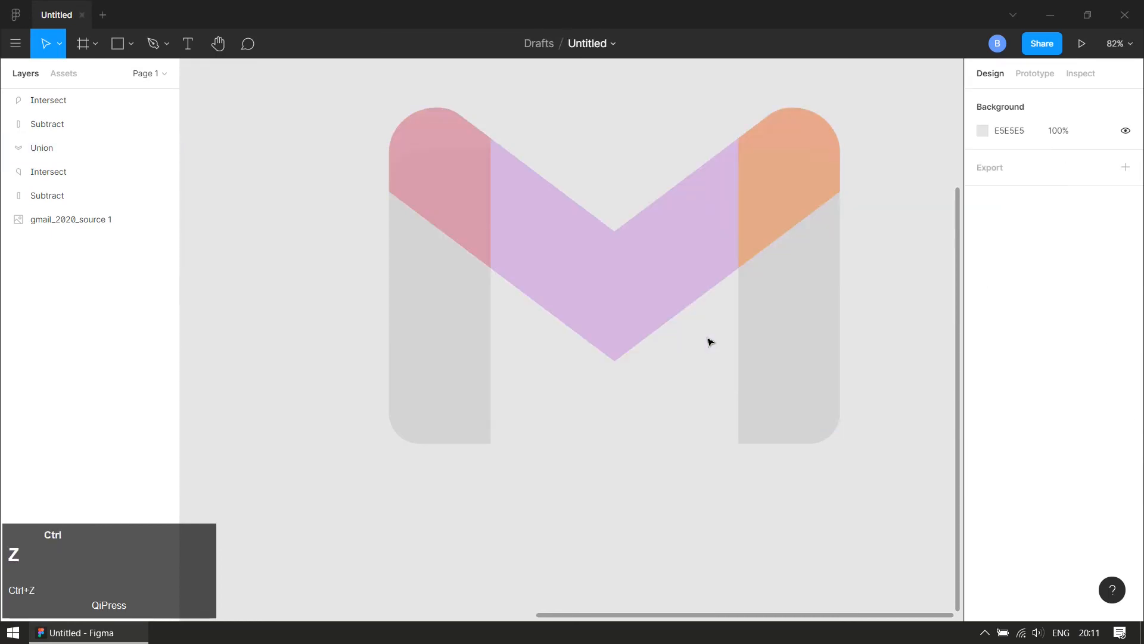
{"action": "key", "text": "ctrl+z"}
{"action": "key", "text": "ctrl+z"}
{"action": "left_click", "coordinate": [653, 328]}
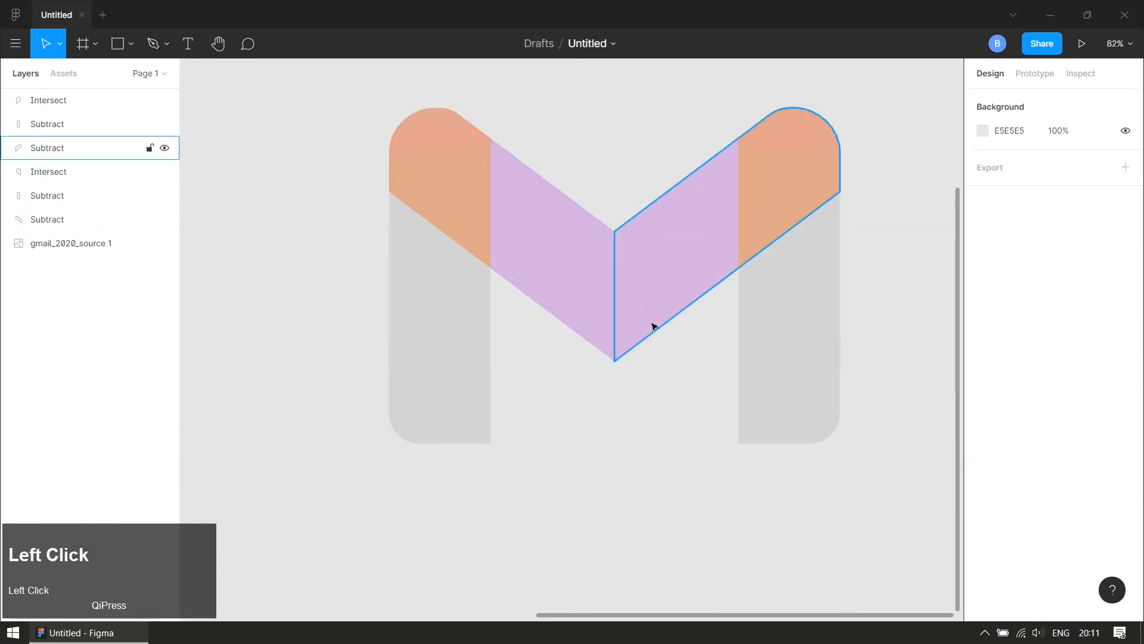
- Bend the right diagonal's vertical inner edge outward so that it overlaps the left diagonal
{"action": "double_click", "coordinate": [616, 294]}
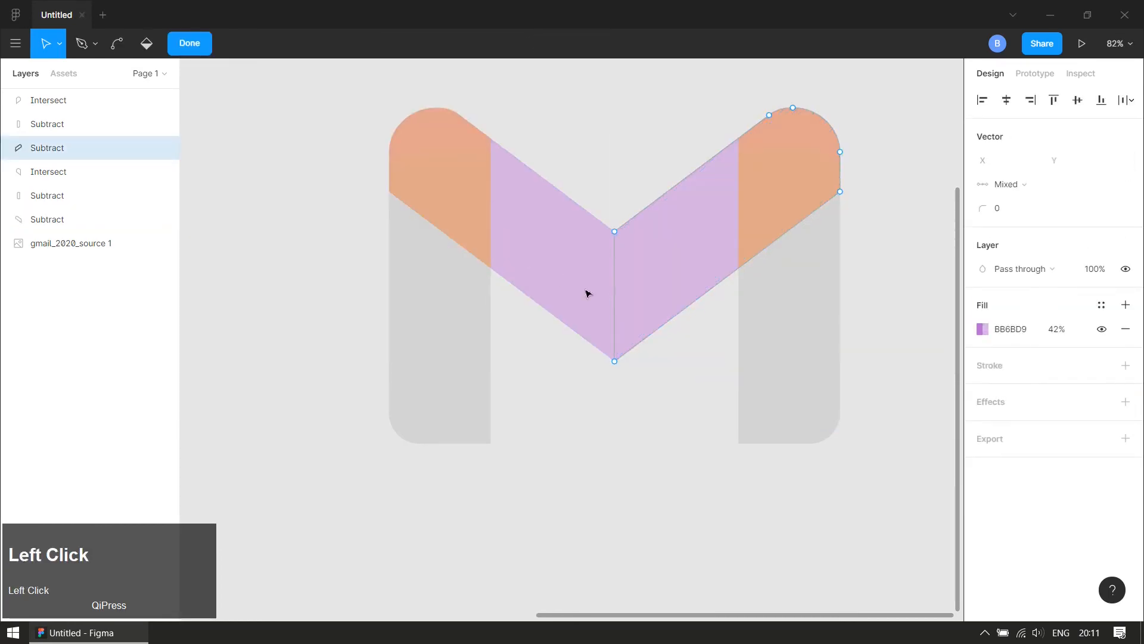
{"action": "left_click", "coordinate": [615, 297], "text": "ctrl"}
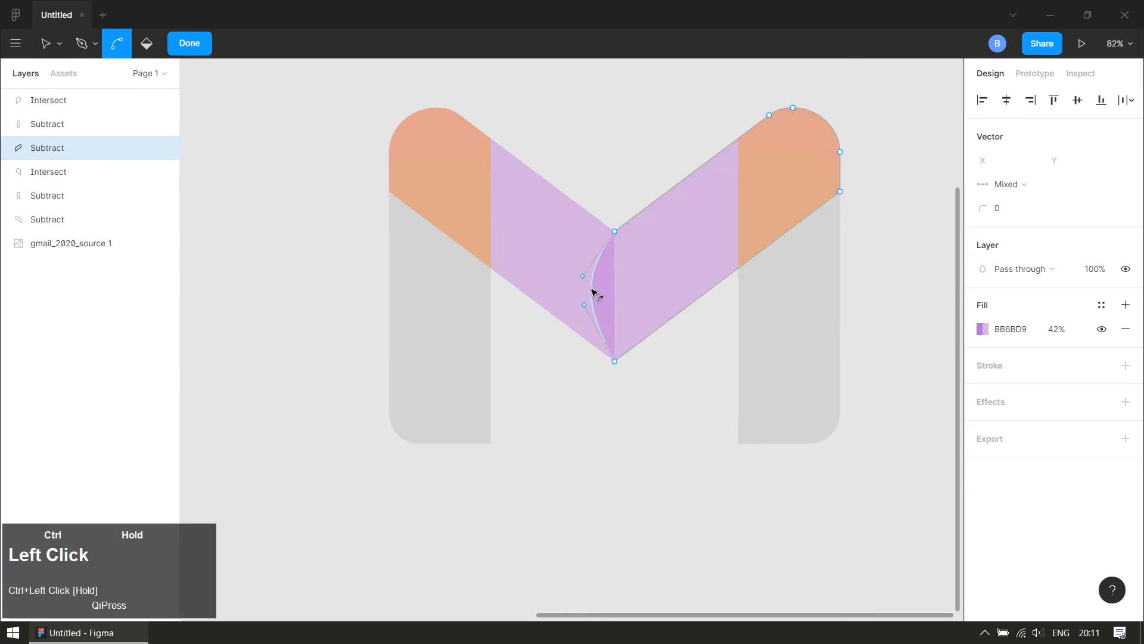
{"action": "key", "text": "Return"}
{"action": "left_click", "coordinate": [582, 428]}
- Union the left and right diagonals into a single V shape
{"action": "left_click", "coordinate": [650, 274]}
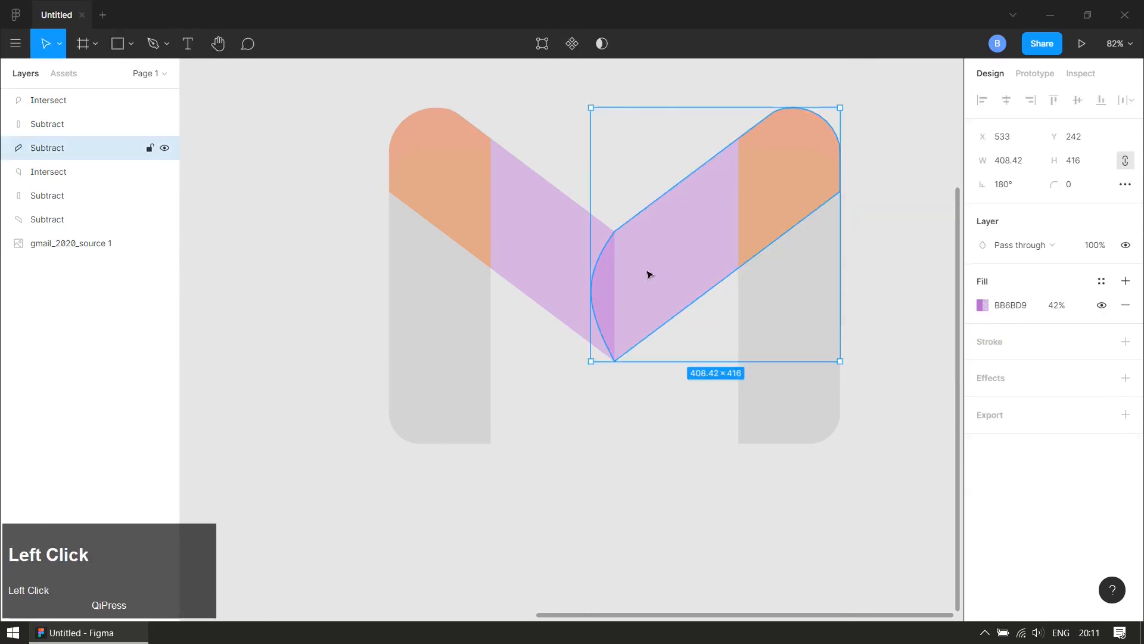
{"action": "left_click", "coordinate": [571, 250], "text": "shift"}
{"action": "left_click", "coordinate": [613, 45]}
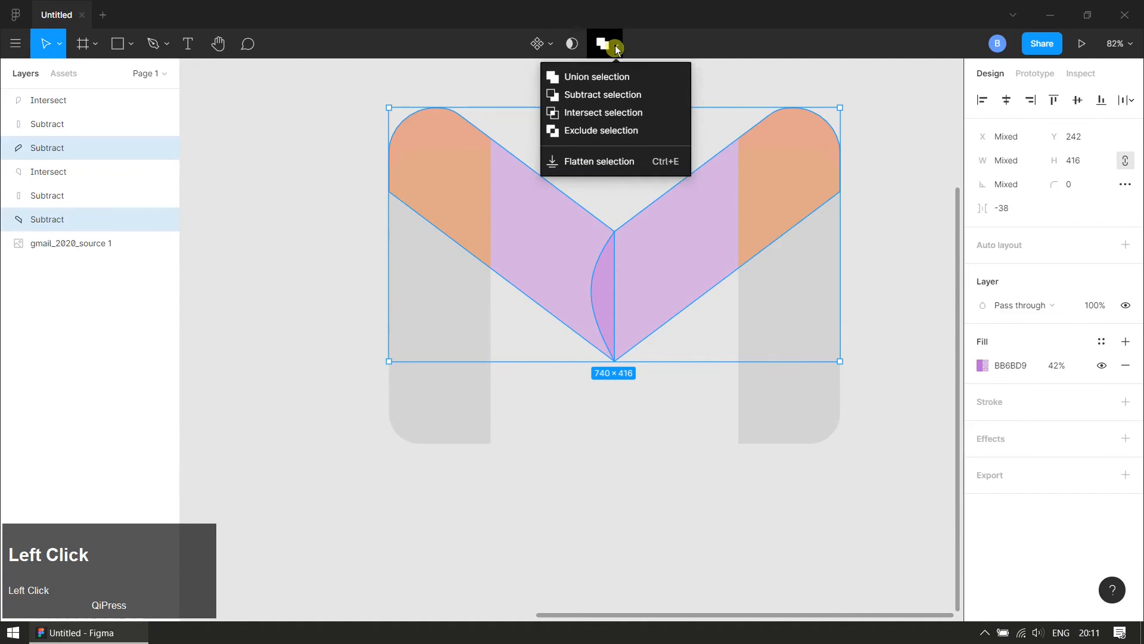
{"action": "left_click", "coordinate": [621, 76]}
{"action": "left_click", "coordinate": [656, 438]}
{"action": "left_click", "coordinate": [626, 310]}
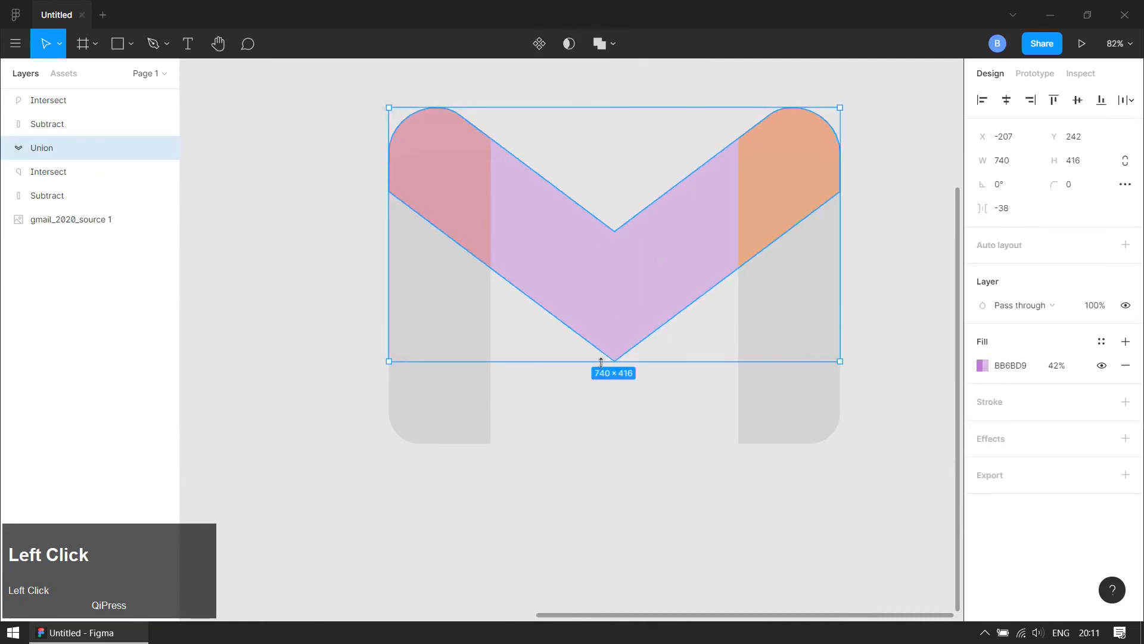
- Move all traced pieces level with the original logo and give them a C4C4C4 fill at 100% opacity
{"action": "scroll", "coordinate": [626, 310], "scroll_direction": "down", "scroll_amount": 4, "text": "ctrl"}
{"action": "left_click_drag", "start_coordinate": [787, 192], "coordinate": [495, 424]}
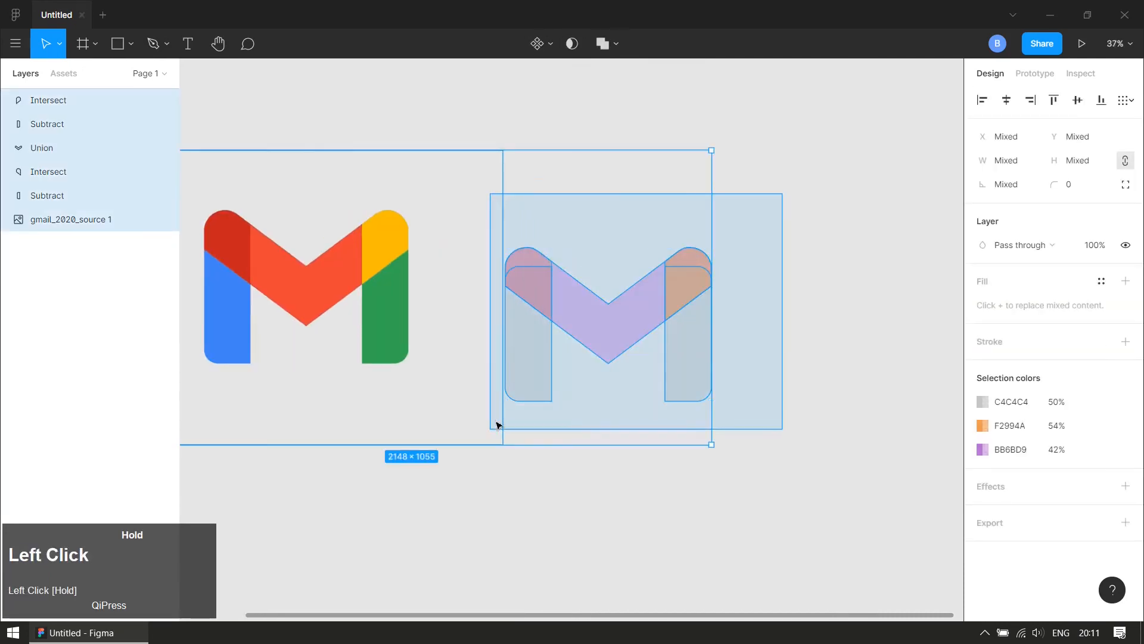
{"action": "left_click", "coordinate": [725, 408]}
{"action": "left_click_drag", "start_coordinate": [784, 185], "coordinate": [498, 470]}
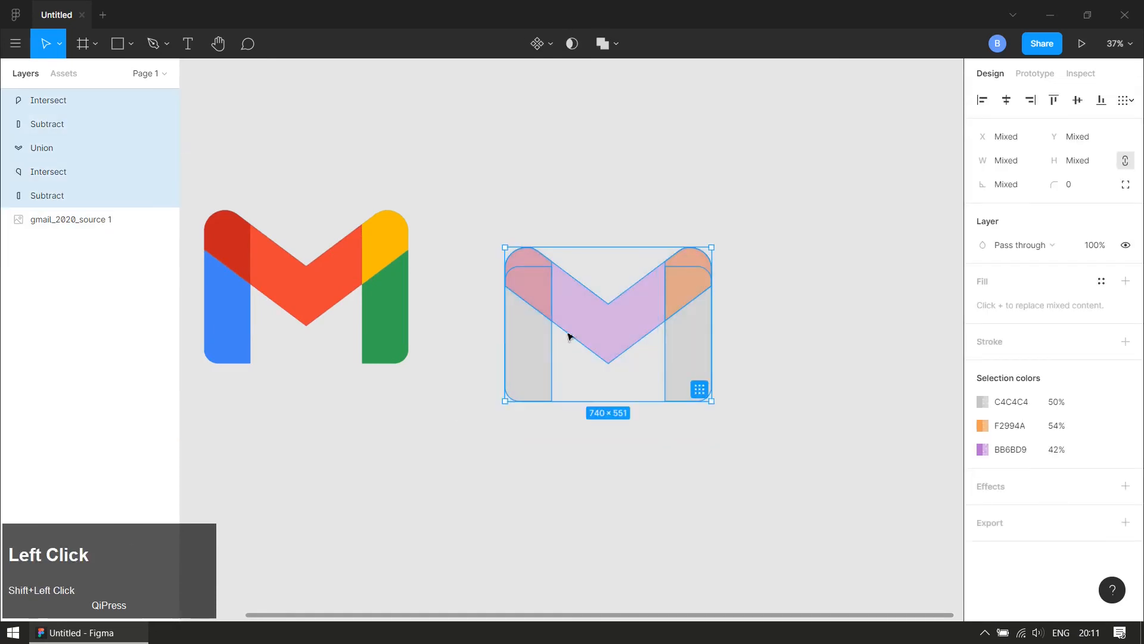
{"action": "left_click_drag", "start_coordinate": [567, 332], "coordinate": [607, 291]}
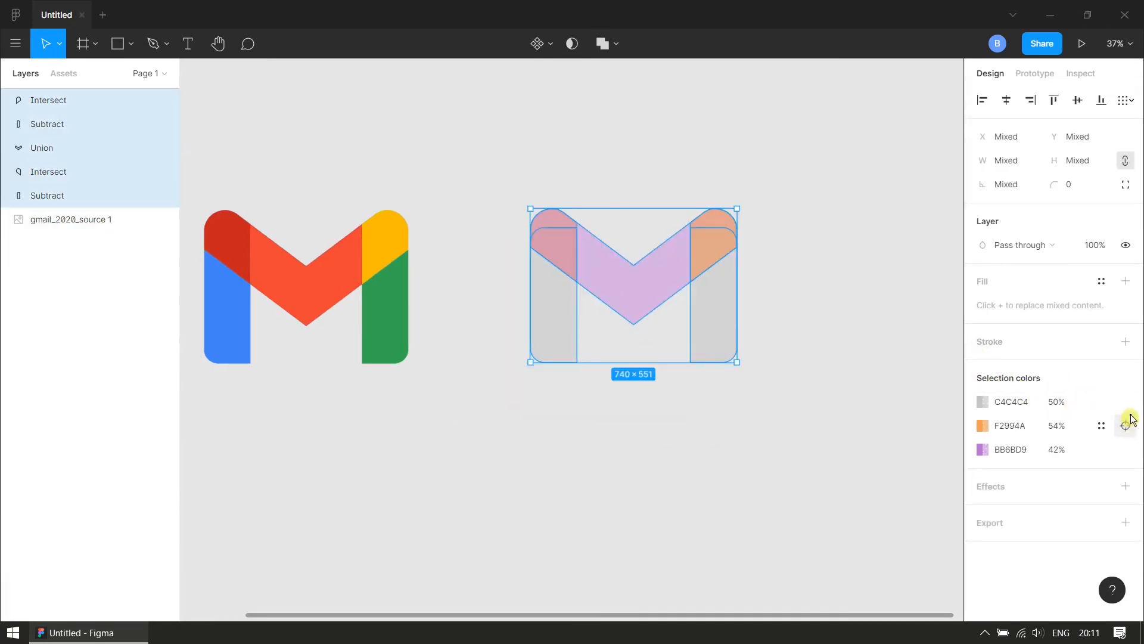
{"action": "left_click", "coordinate": [1125, 282]}
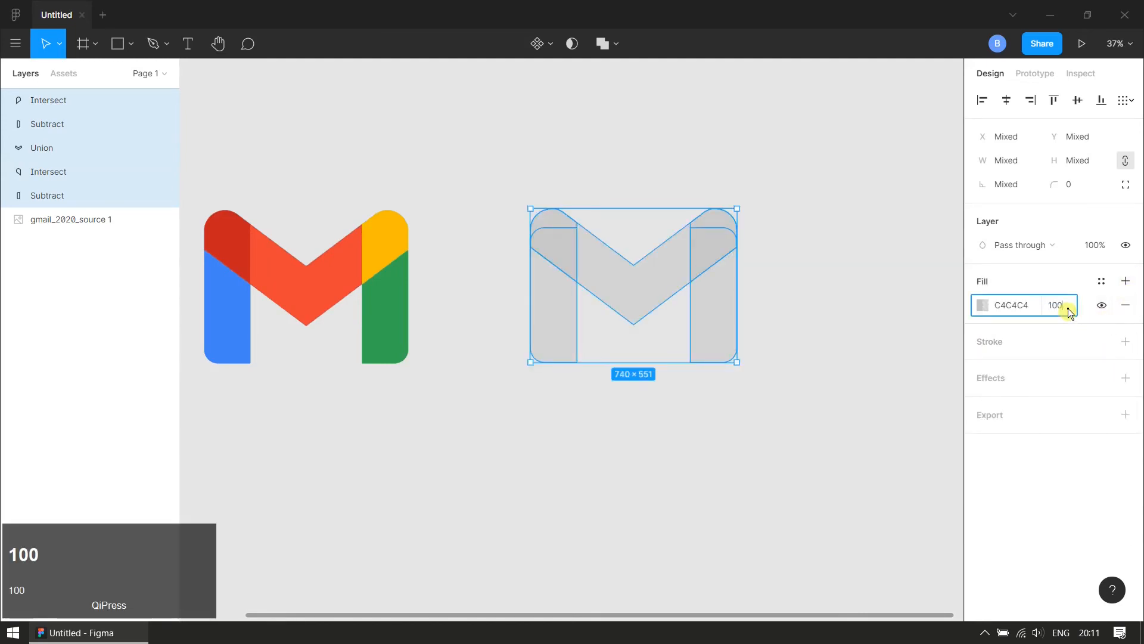
{"action": "key", "text": "Return"}
- Fill the V shape with the bright red EB4336 sampled from the original logo
{"action": "left_click", "coordinate": [646, 289]}
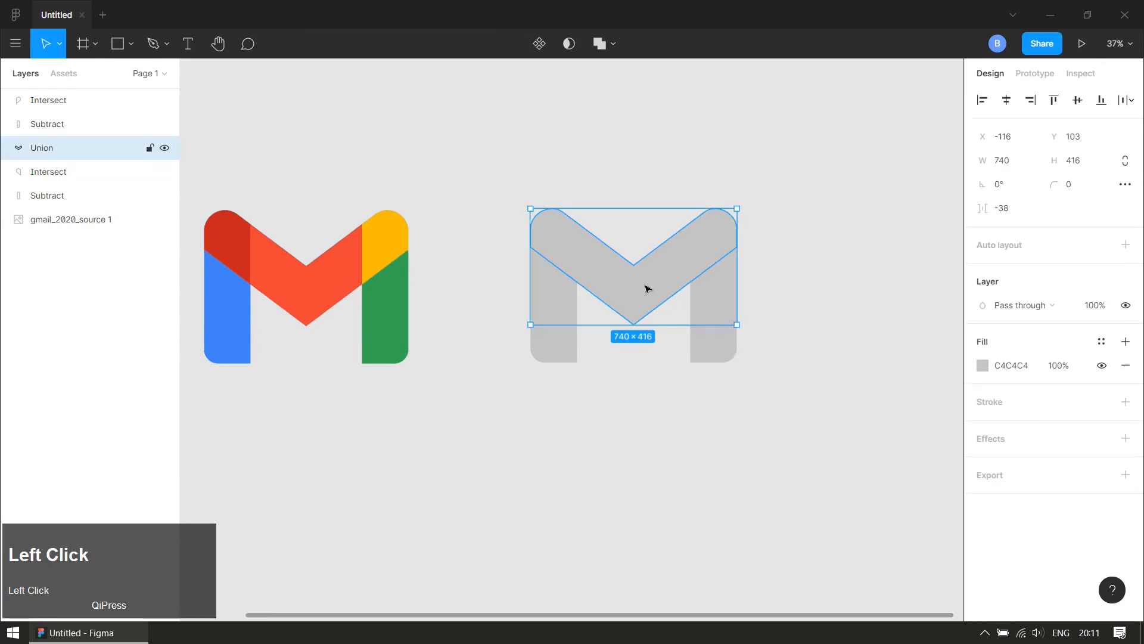
{"action": "key", "text": "i"}
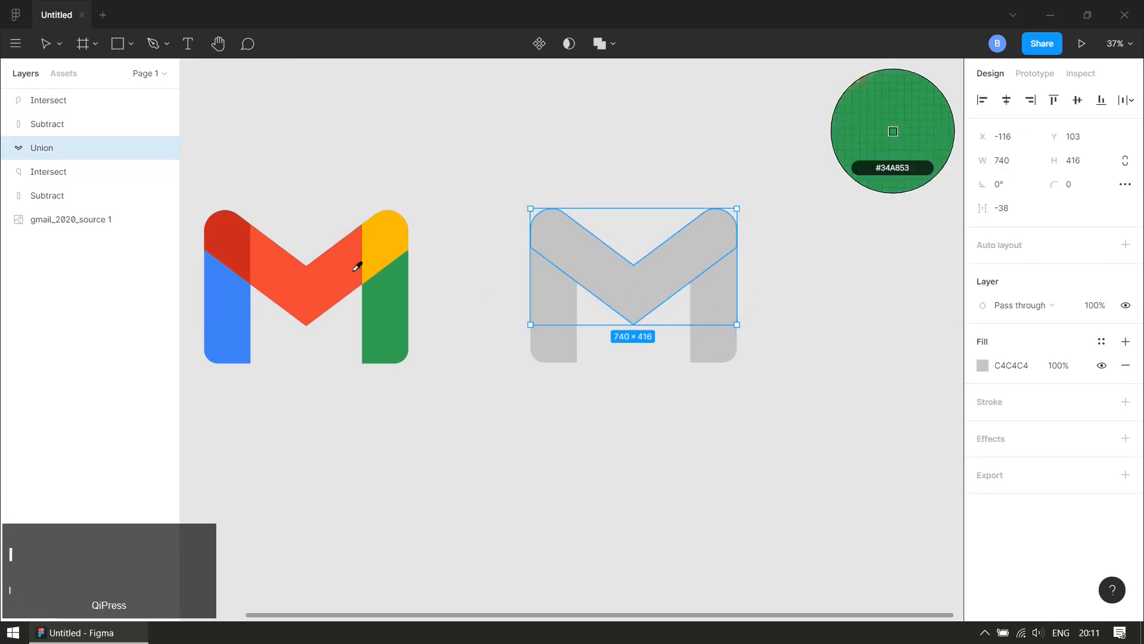
{"action": "left_click", "coordinate": [332, 269]}
{"action": "left_click", "coordinate": [583, 175]}
{"action": "left_click_drag", "start_coordinate": [566, 242], "coordinate": [622, 320]}
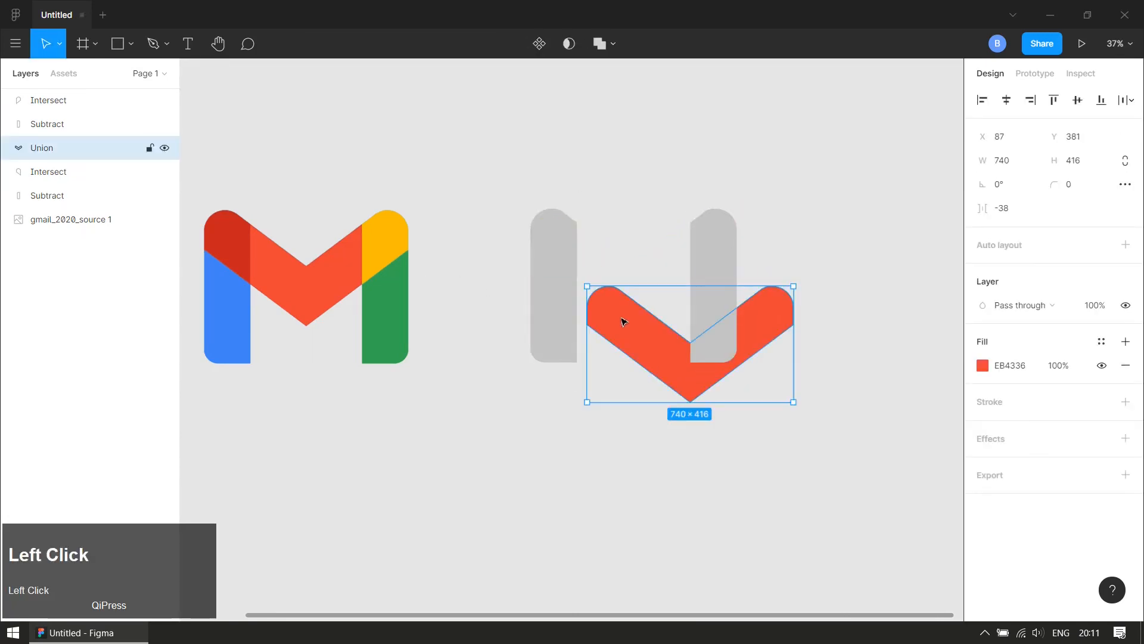
{"action": "key", "text": "ctrl+z"}
- Reorder the V shape's layer to sit beneath the leg and corner pieces, just above the source image
{"action": "left_click", "coordinate": [50, 153]}
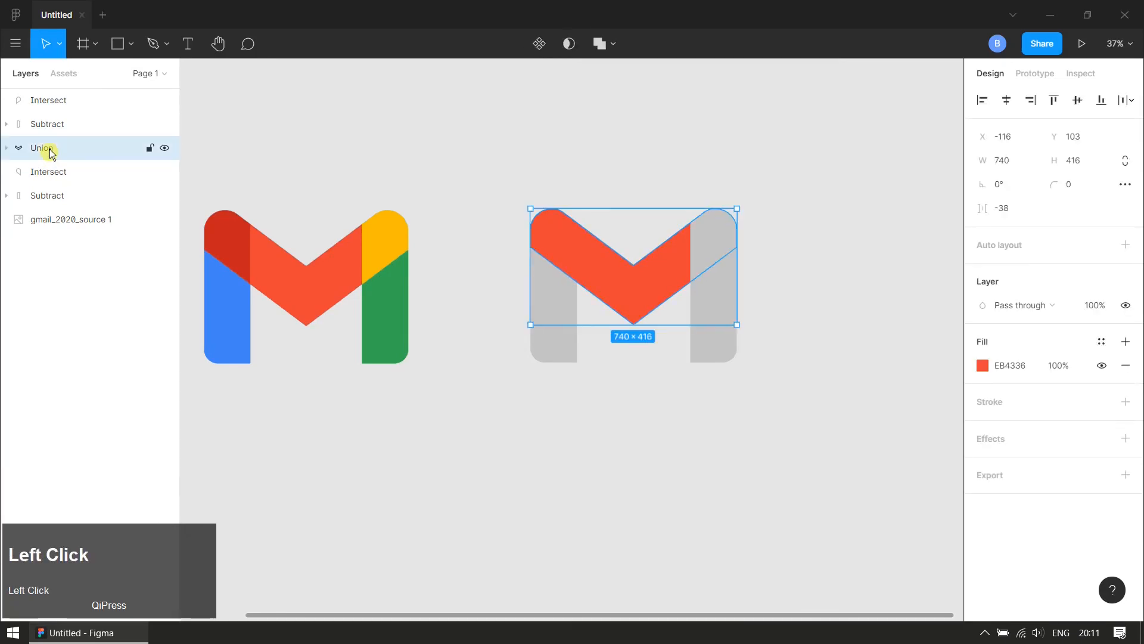
{"action": "right_click", "coordinate": [51, 153]}
{"action": "left_click", "coordinate": [86, 320]}
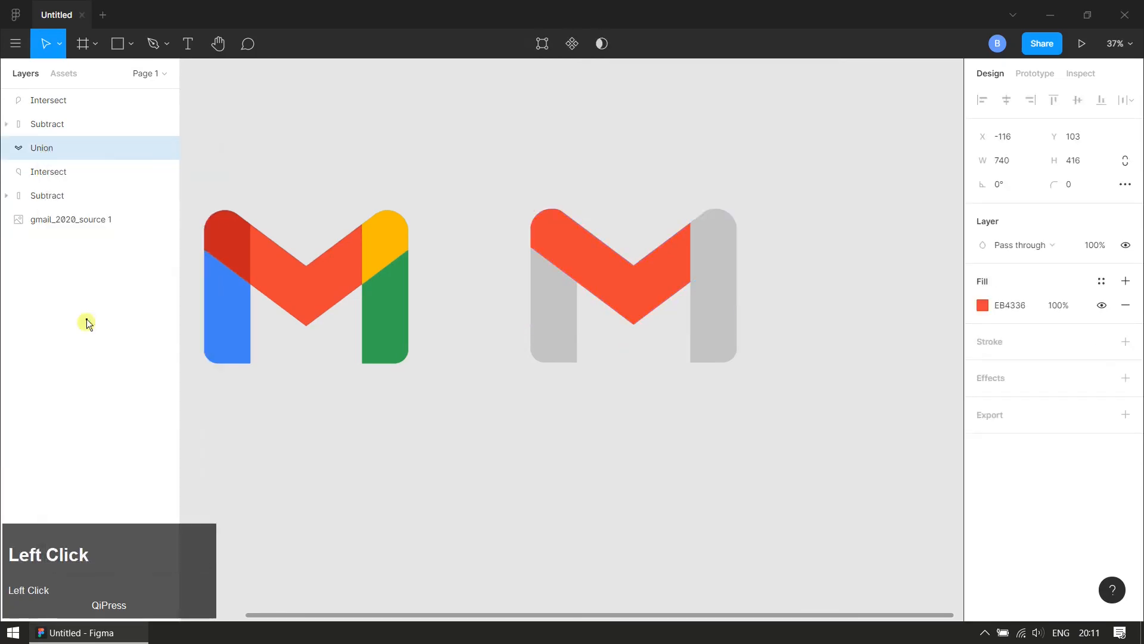
{"action": "left_click_drag", "start_coordinate": [57, 195], "coordinate": [56, 202]}
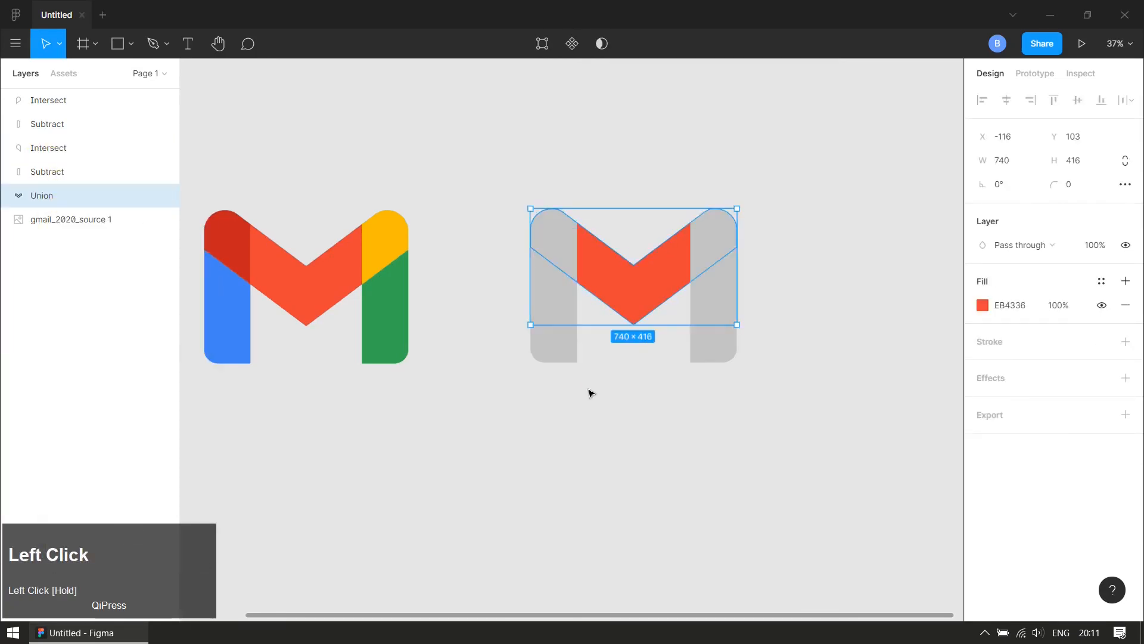
{"action": "left_click", "coordinate": [590, 391]}
- Fill the M's upper-left corner piece with the dark red sampled from the original logo
{"action": "left_click", "coordinate": [553, 249]}
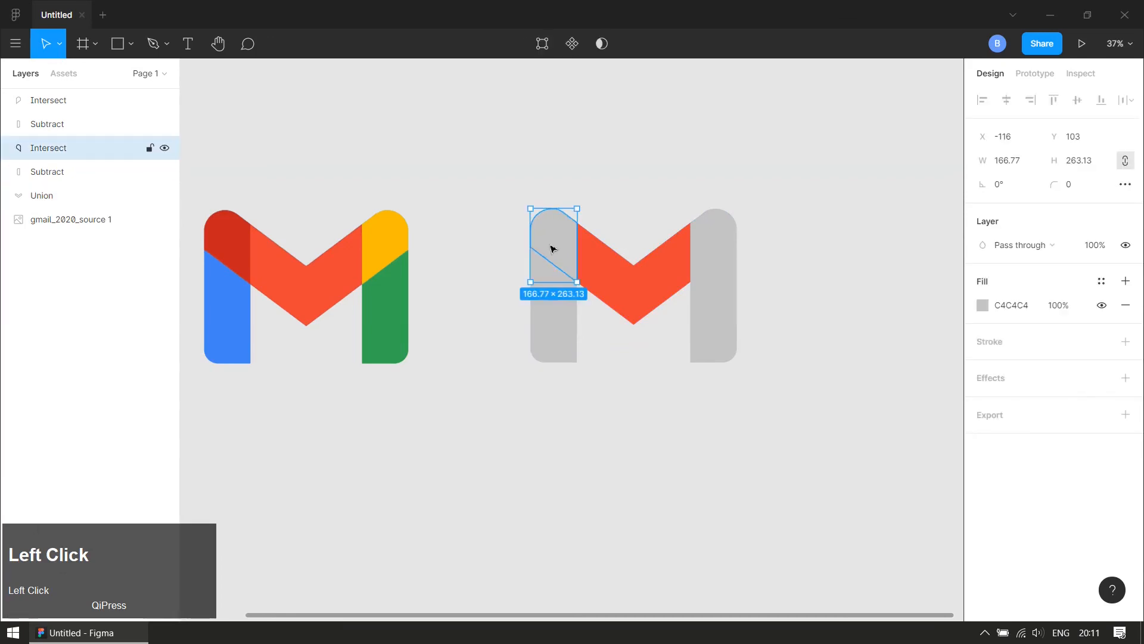
{"action": "key", "text": "i"}
{"action": "left_click", "coordinate": [228, 238]}
{"action": "left_click", "coordinate": [679, 396]}
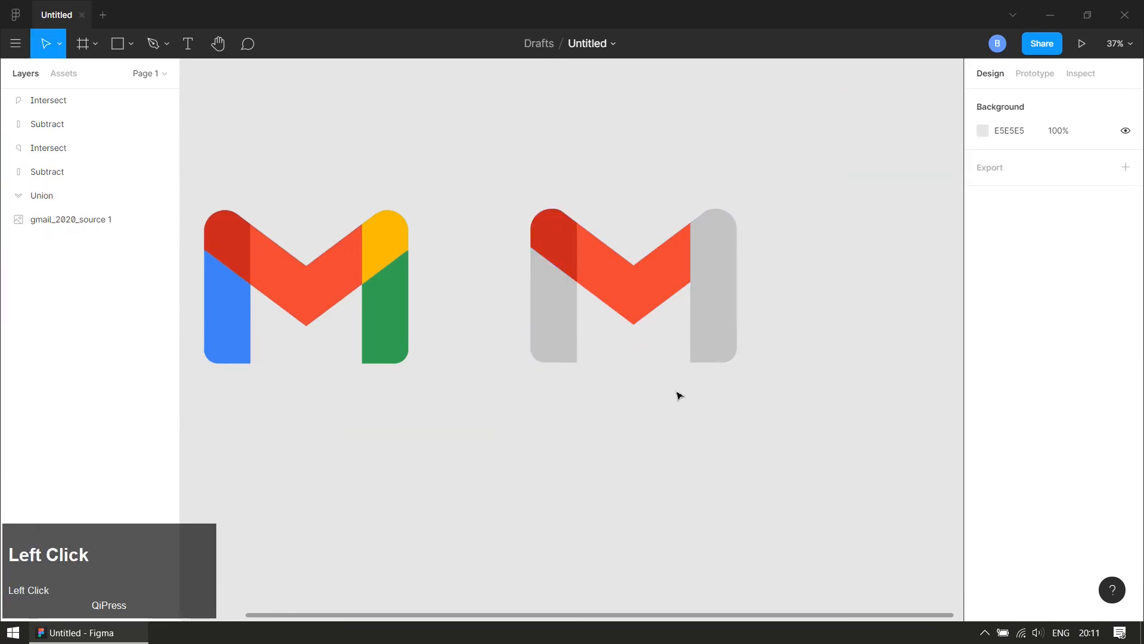
- Fill the M's upper-right corner piece with the yellow FABC05 sampled from the original logo
{"action": "left_click", "coordinate": [716, 253]}
{"action": "key", "text": "i"}
{"action": "left_click", "coordinate": [375, 248]}
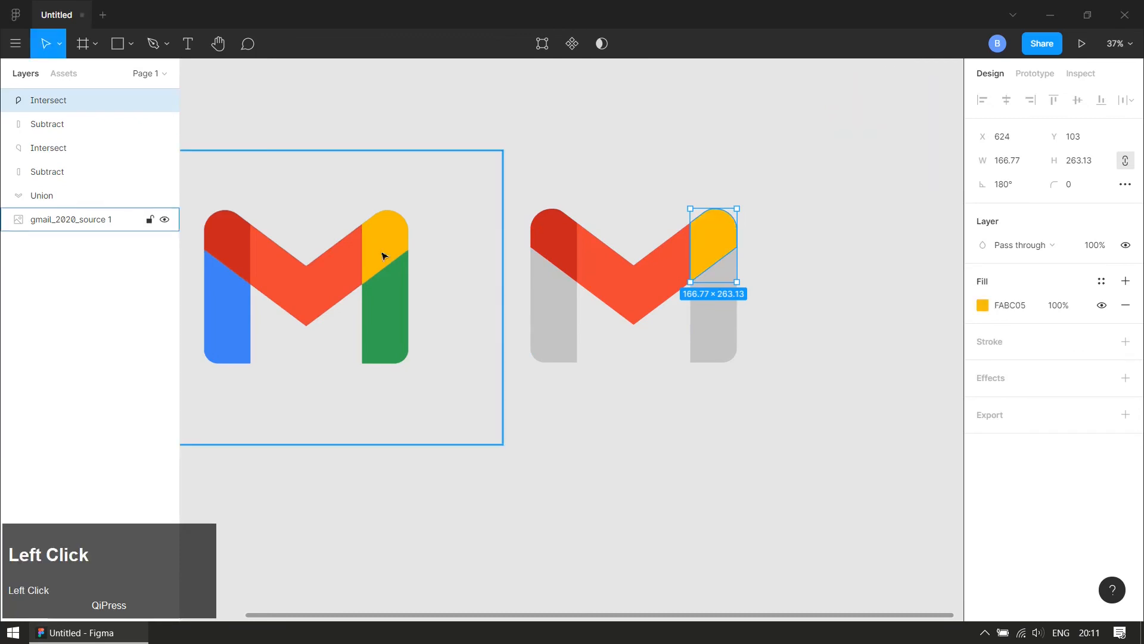
{"action": "left_click", "coordinate": [471, 310]}
- Fill the M's left leg with the blue 4284F5 sampled from the original logo
{"action": "left_click", "coordinate": [557, 355]}
{"action": "key", "text": "i"}
{"action": "left_click", "coordinate": [244, 315]}
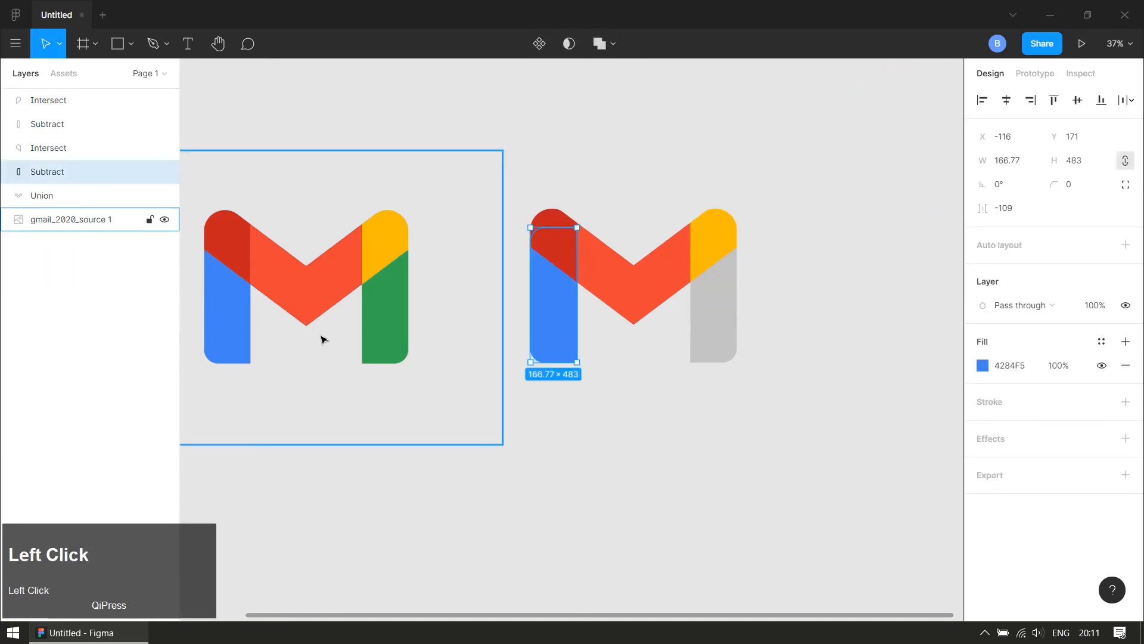
{"action": "left_click", "coordinate": [476, 337]}
- Fill the M's right leg with the green sampled from the original logo
{"action": "left_click", "coordinate": [693, 334]}
{"action": "key", "text": "i"}
{"action": "left_click", "coordinate": [394, 309]}
{"action": "left_click", "coordinate": [649, 417]}
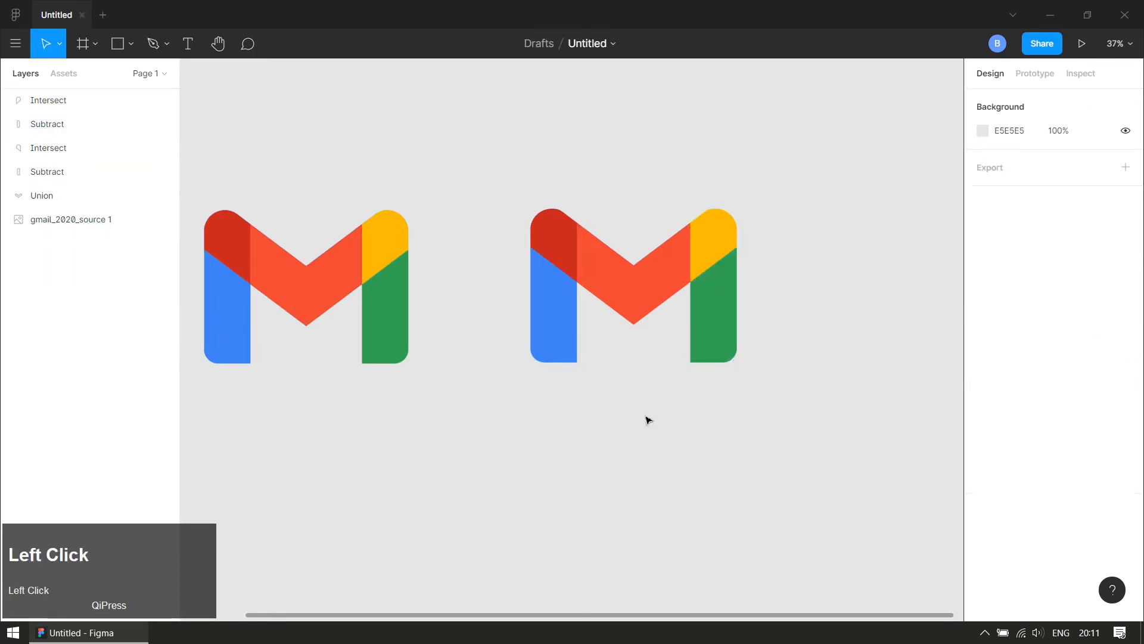
- Add the text label "original" beneath the source logo
{"action": "scroll", "coordinate": [677, 388], "scroll_direction": "down", "scroll_amount": 2, "text": "ctrl"}
{"action": "key", "text": "t"}
{"action": "left_click", "coordinate": [379, 421]}
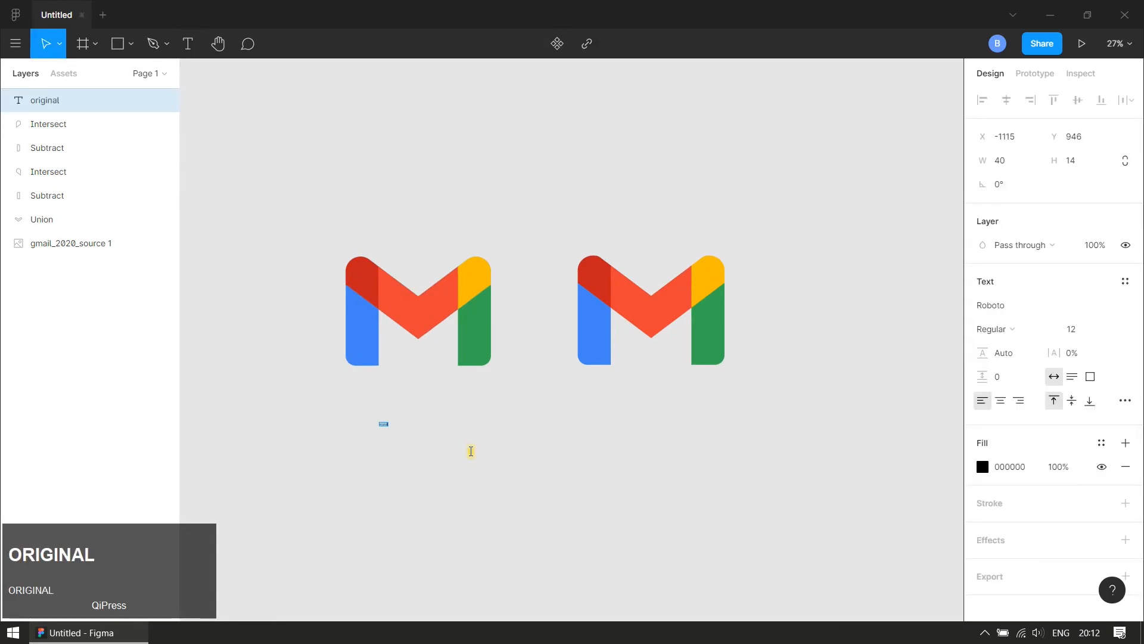
{"action": "left_click", "coordinate": [485, 460]}
- Set the font size of the "original" label to 120
{"action": "left_click_drag", "start_coordinate": [463, 488], "coordinate": [374, 420]}
{"action": "left_click", "coordinate": [499, 484]}
{"action": "left_click", "coordinate": [455, 393], "text": "shift"}
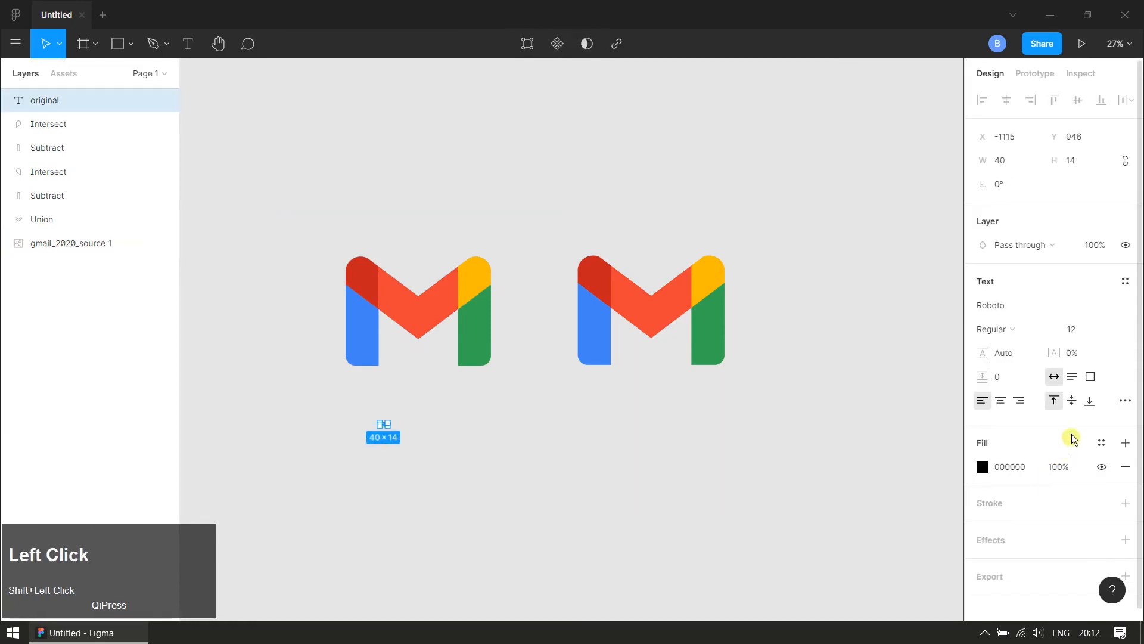
{"action": "left_click", "coordinate": [1080, 331]}
{"action": "type", "text": "6"}
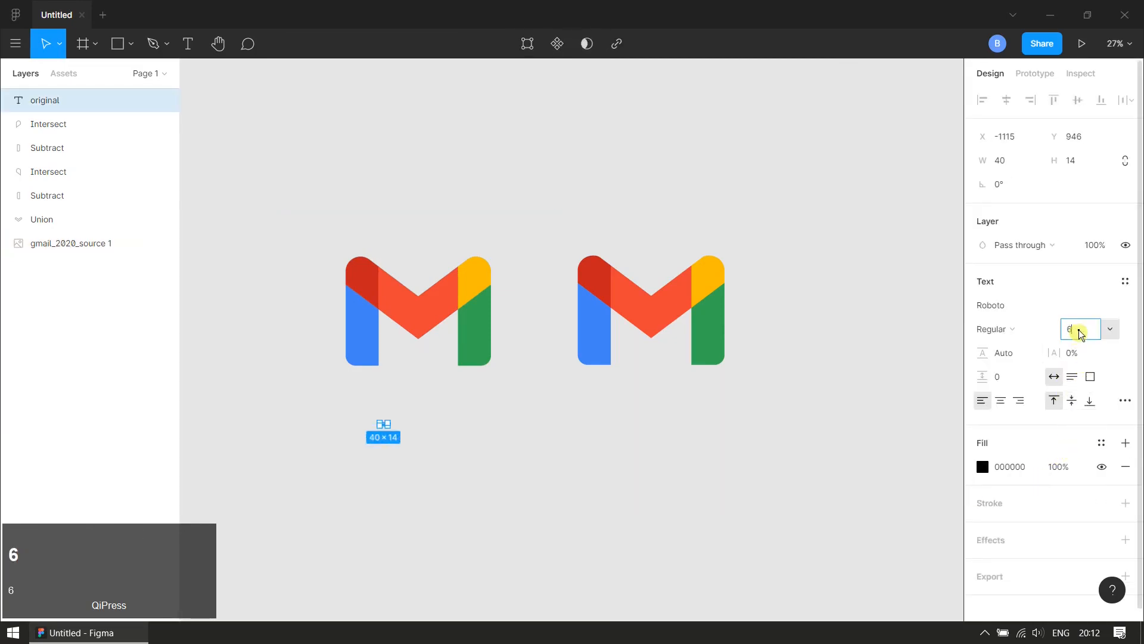
{"action": "type", "text": "0"}
{"action": "key", "text": "Return"}
{"action": "type", "text": "1"}
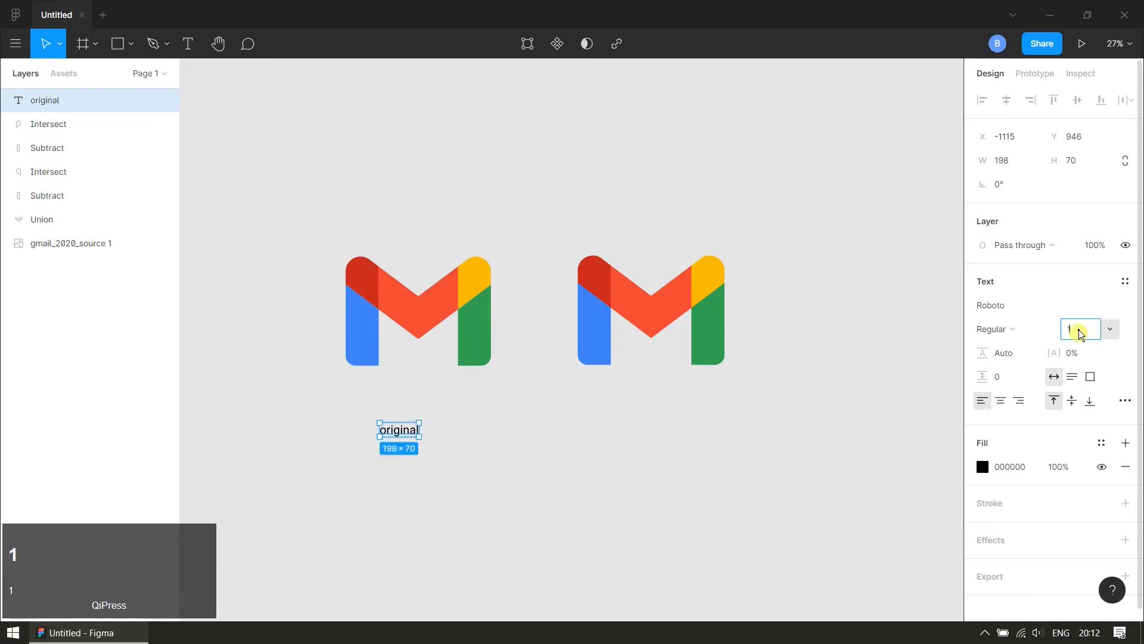
{"action": "left_click", "coordinate": [500, 468]}
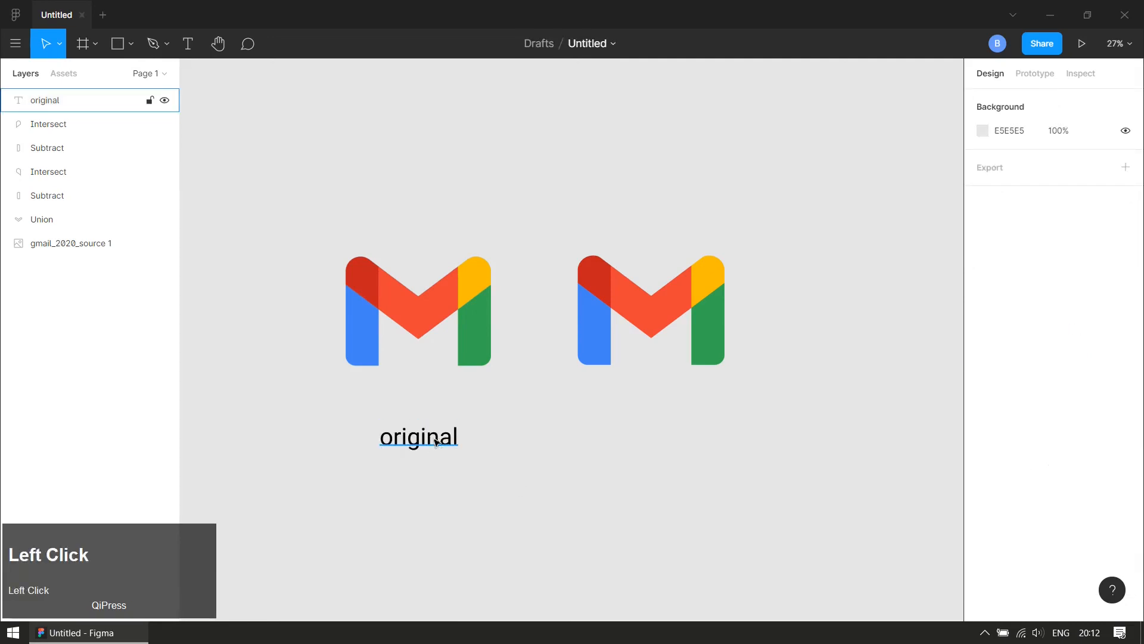
- Position the "original" label closer under its logo and duplicate it beneath the traced logo with the text "traced"
{"action": "left_click_drag", "start_coordinate": [437, 442], "coordinate": [668, 425]}
{"action": "key", "text": "ctrl+d"}
{"action": "double_click", "coordinate": [659, 417]}
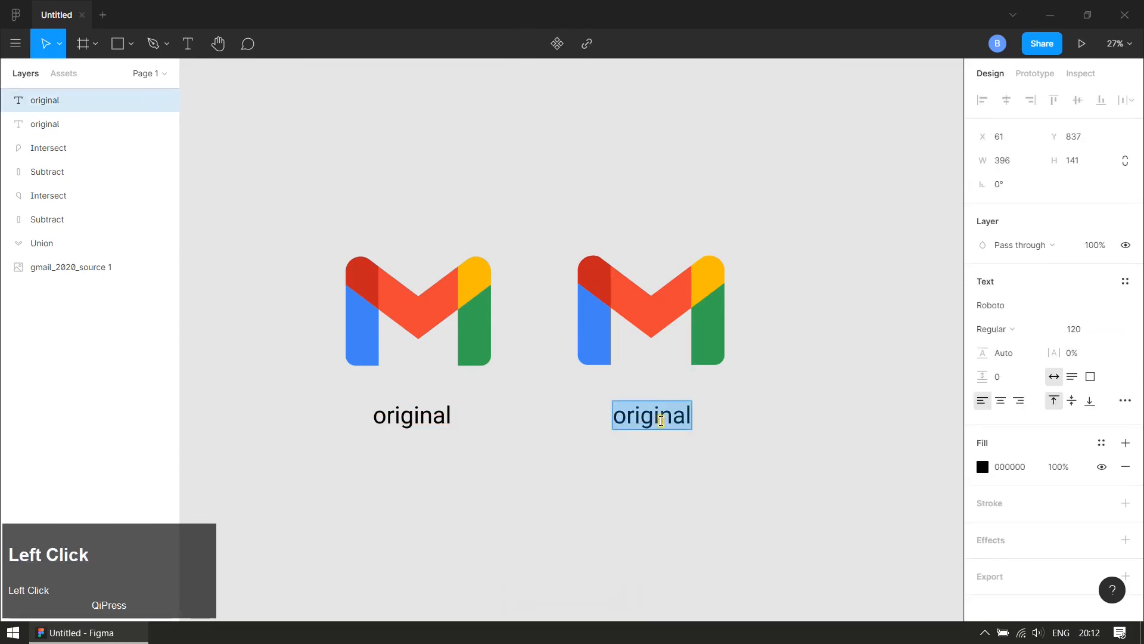
{"action": "type", "text": "traced"}
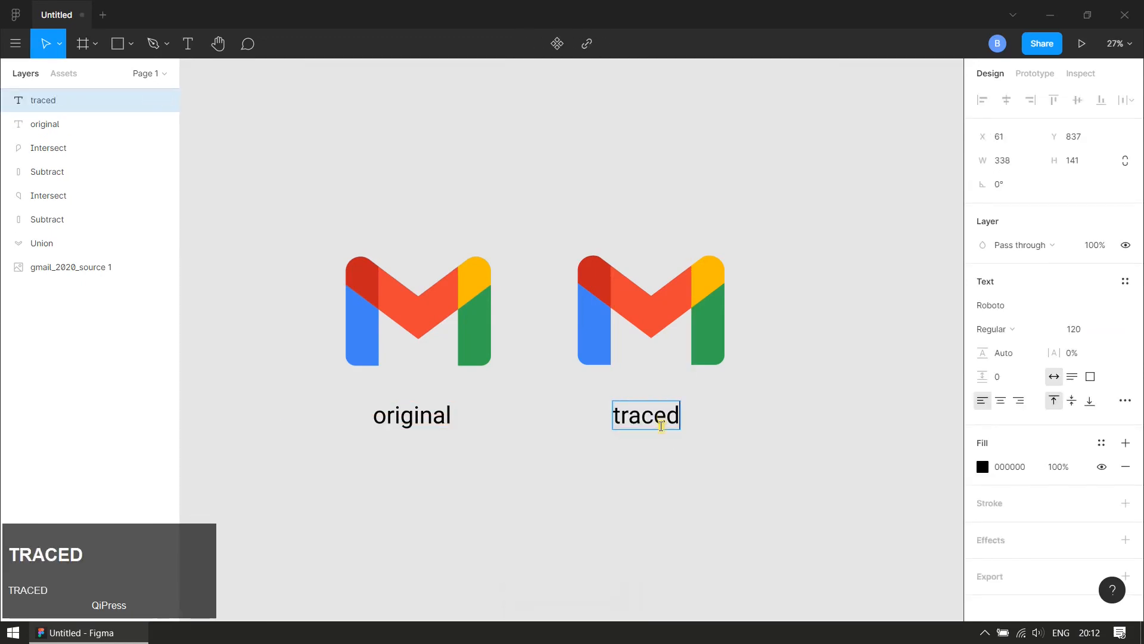
{"action": "left_click", "coordinate": [276, 281]}
{"action": "key", "text": "z"}
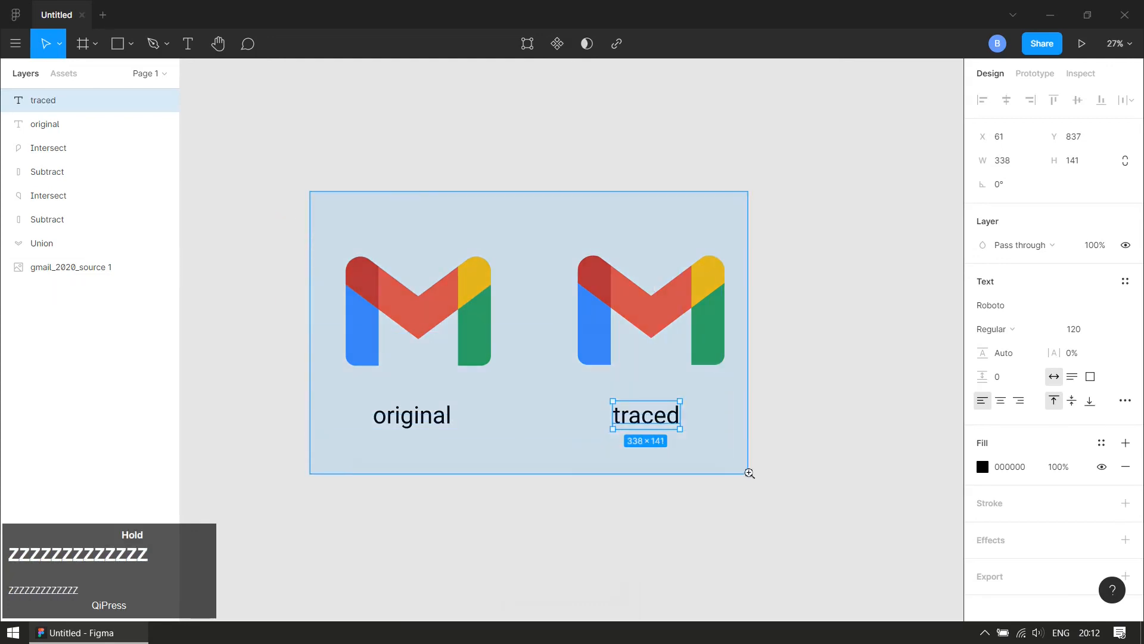